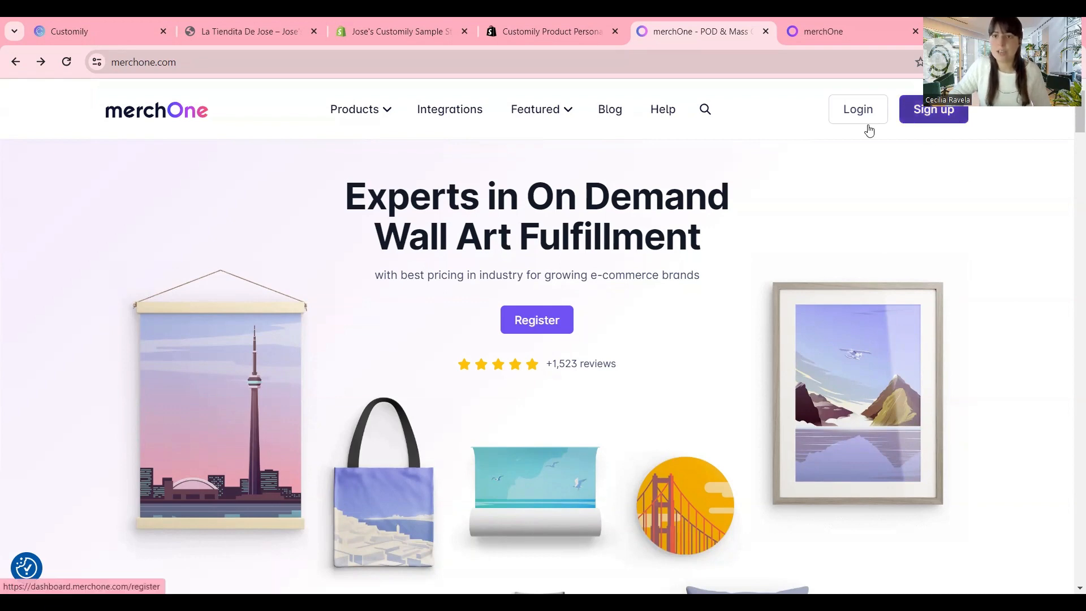
Open the merchOne sign-up form, look through its registration fields and sign-up options, and return to the homepage
{"action": "left_click", "coordinate": [929, 117]}
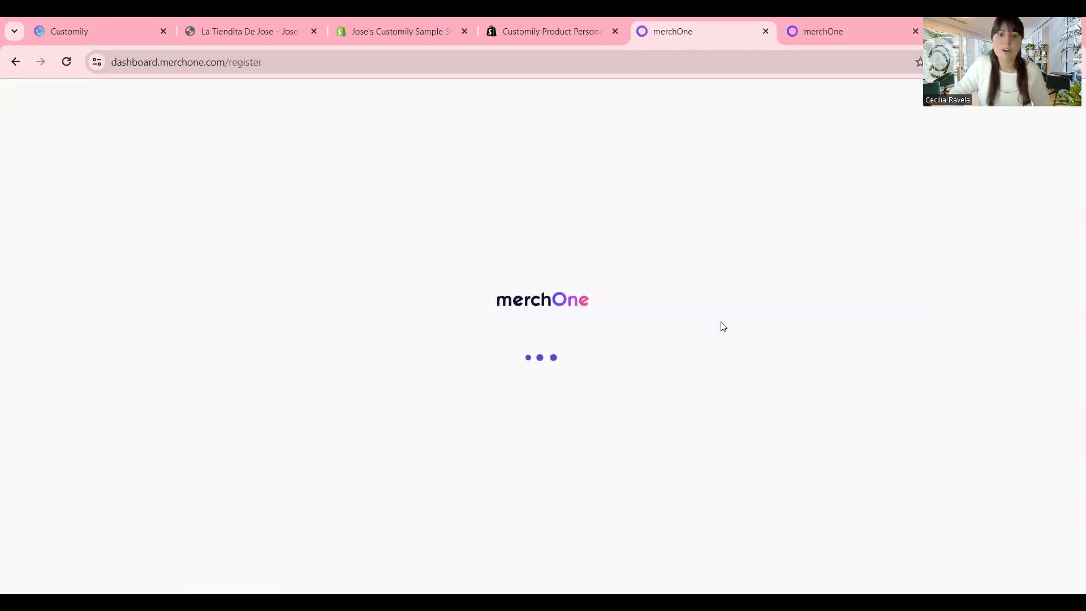
{"action": "left_click", "coordinate": [712, 395]}
{"action": "left_click", "coordinate": [855, 305]}
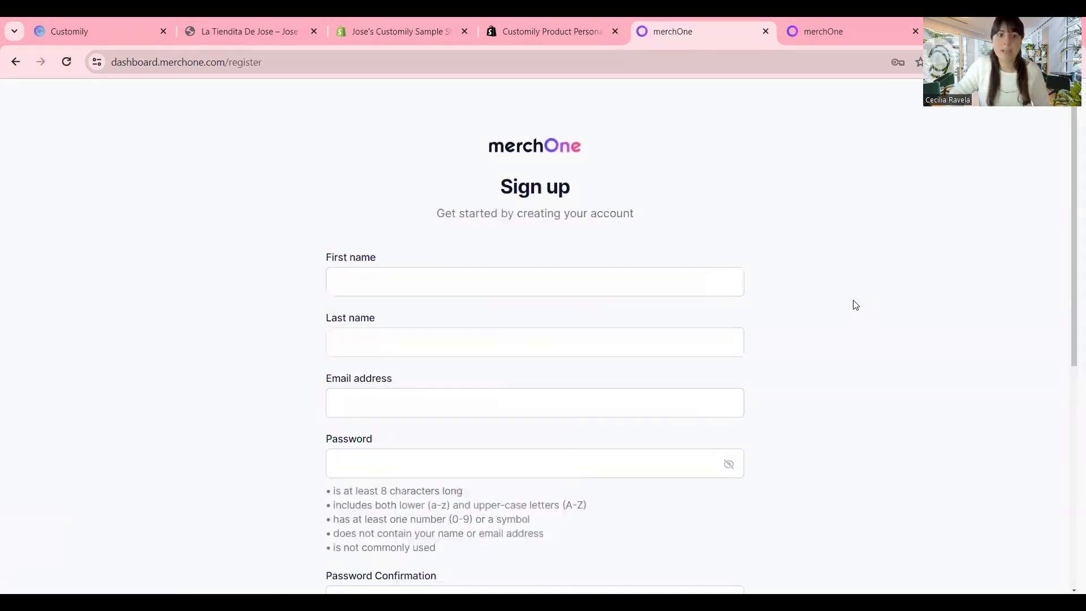
{"action": "scroll", "coordinate": [688, 233], "scroll_direction": "down", "scroll_amount": 6}
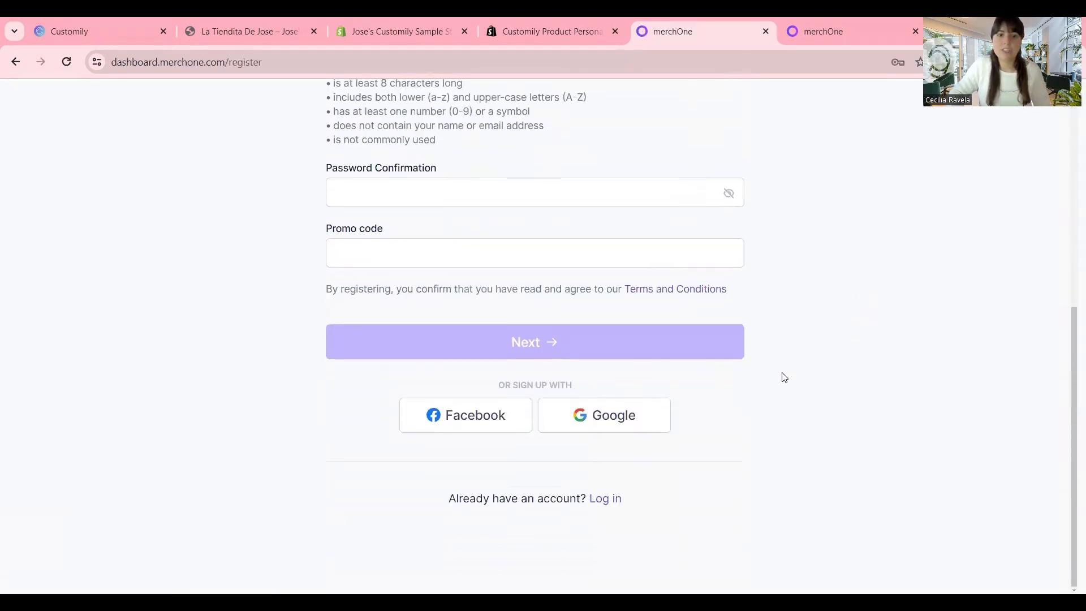
{"action": "scroll", "coordinate": [787, 376], "scroll_direction": "up", "scroll_amount": 7}
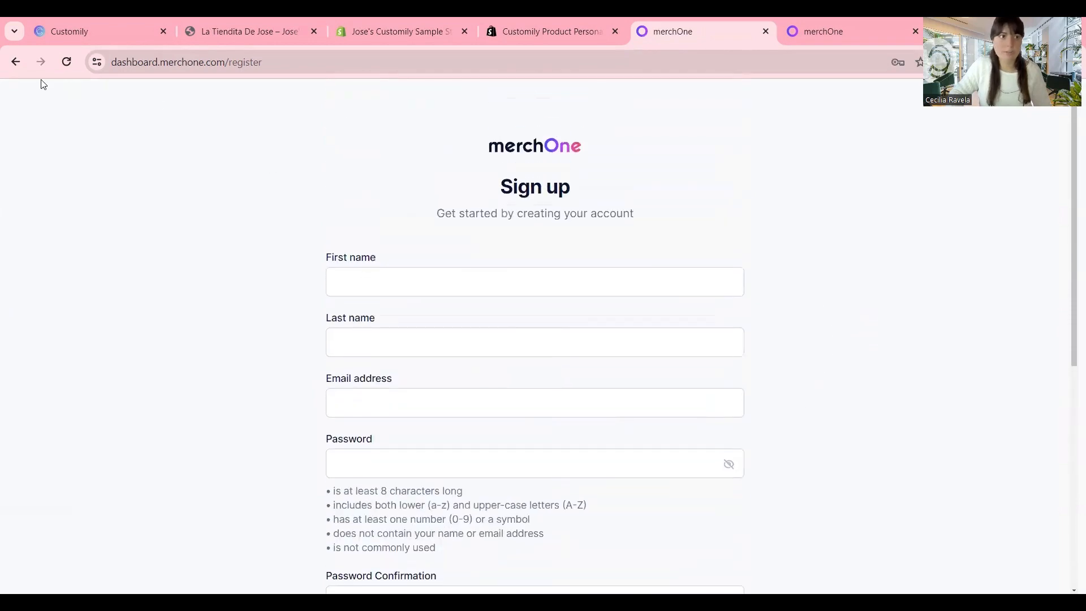
{"action": "left_click", "coordinate": [16, 62]}
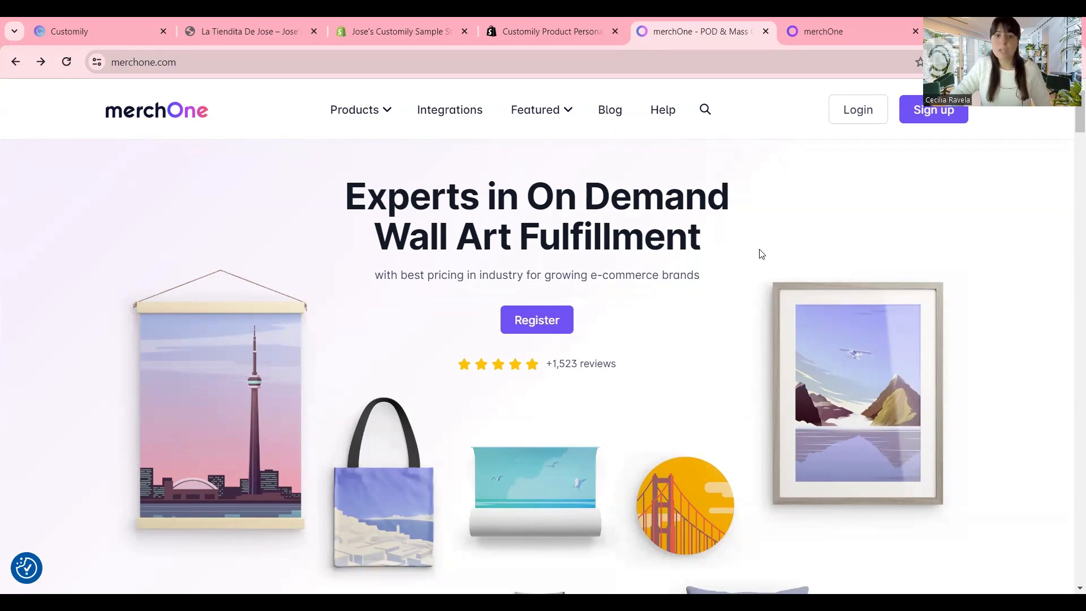
View the Customily Product Personalizer listing in the Shopify App Store, and return to the merchOne homepage
{"action": "left_click", "coordinate": [528, 32]}
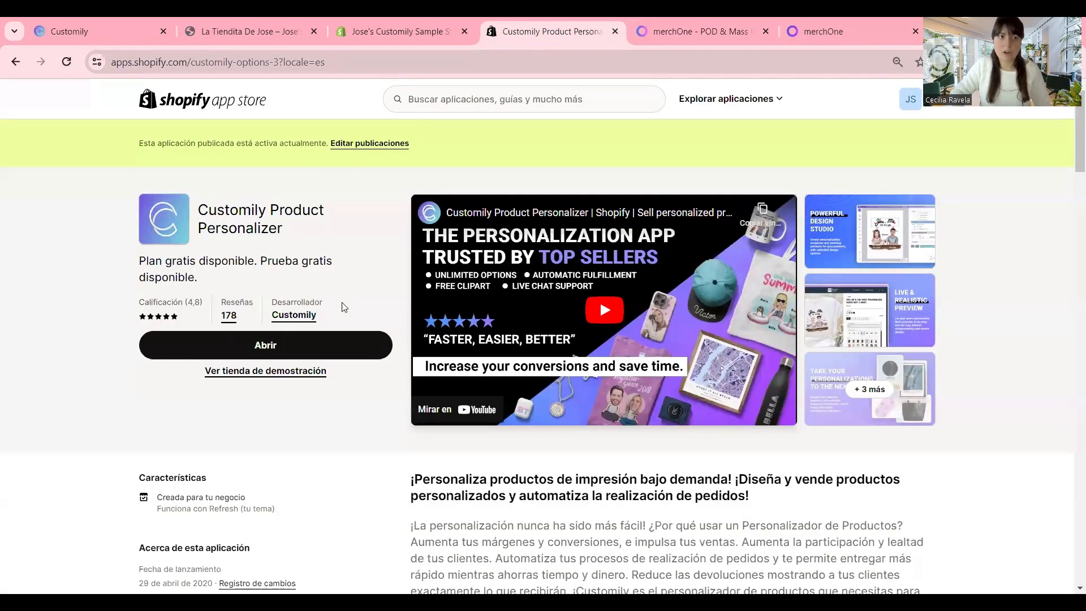
{"action": "scroll", "coordinate": [584, 247], "scroll_direction": "down", "scroll_amount": 1}
{"action": "scroll", "coordinate": [584, 247], "scroll_direction": "up", "scroll_amount": 1}
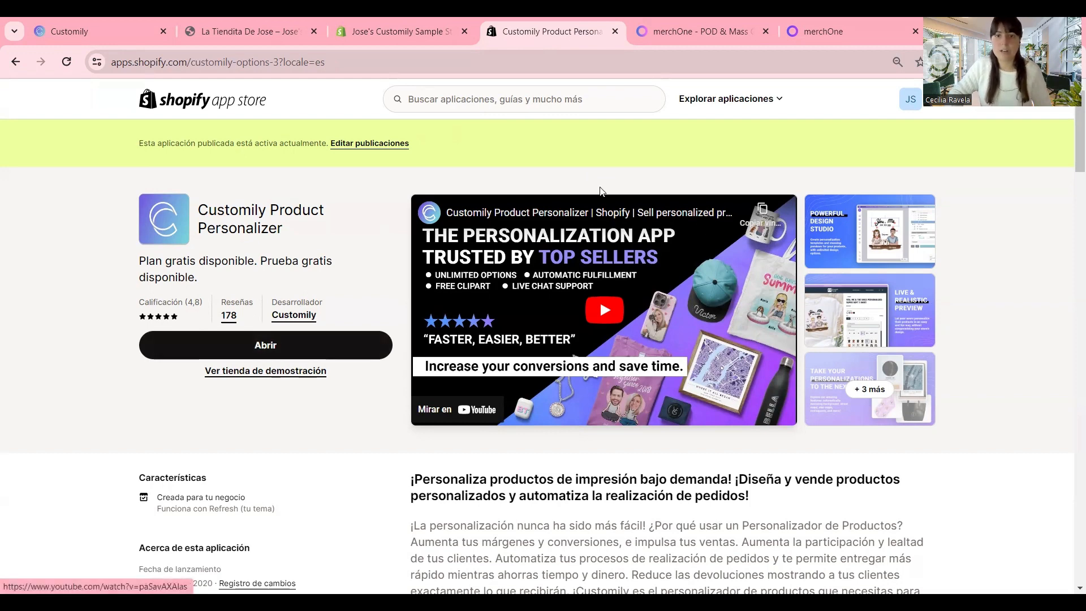
{"action": "left_click", "coordinate": [678, 35]}
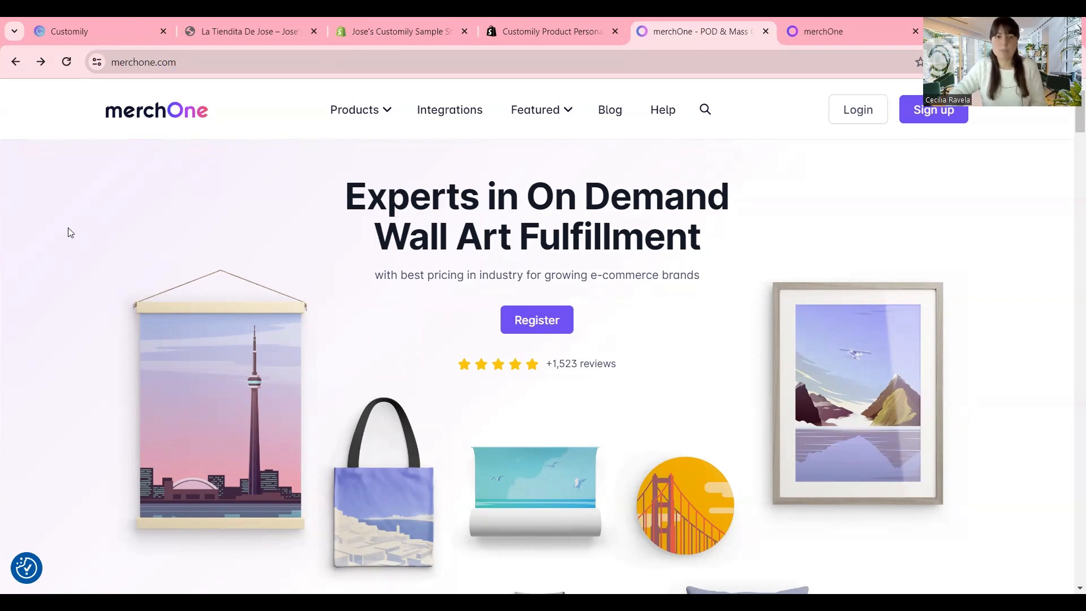
Switch to Customily and enable the merchOne integration in the store's integration settings
{"action": "left_click", "coordinate": [72, 42]}
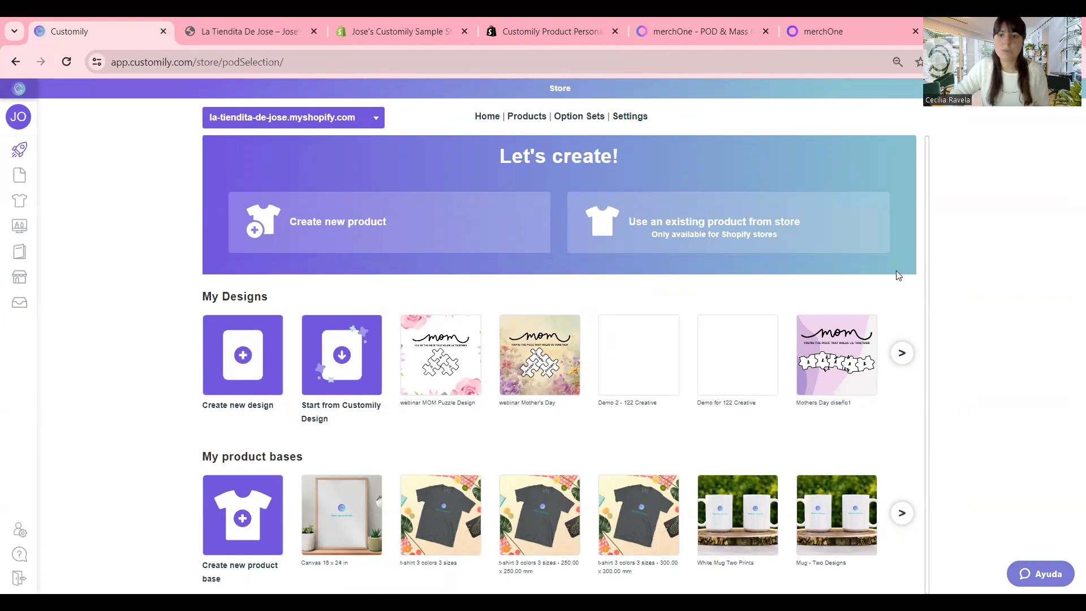
{"action": "mouse_move", "coordinate": [43, 155]}
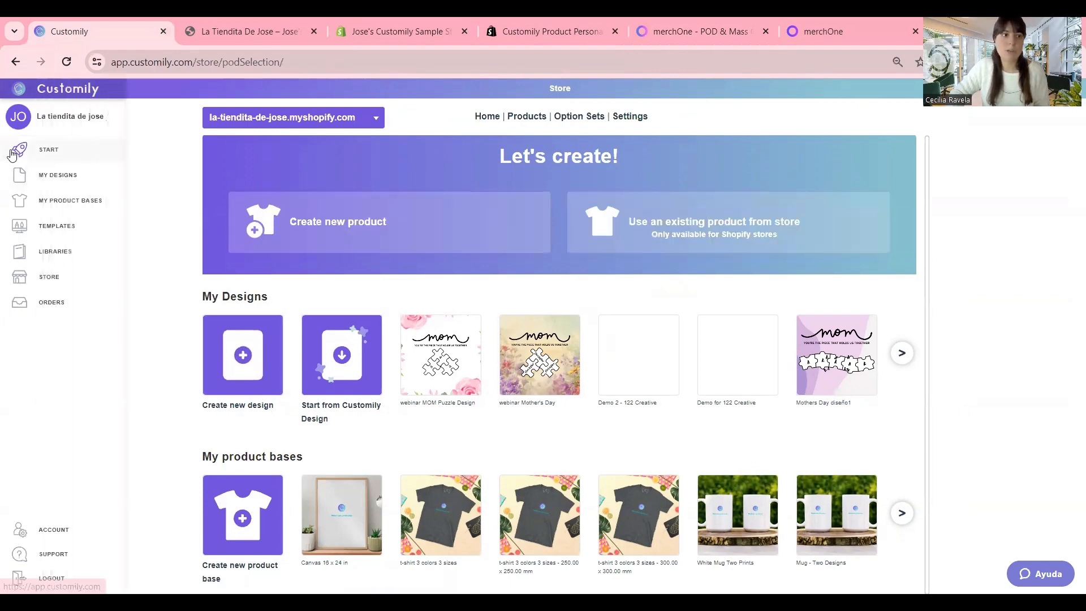
{"action": "left_click", "coordinate": [43, 149]}
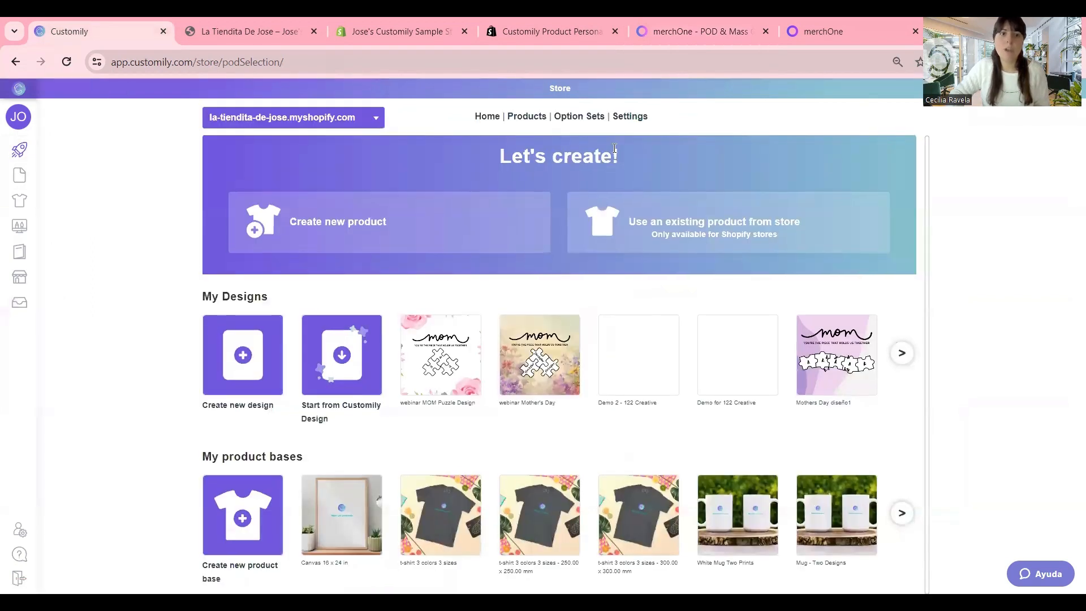
{"action": "left_click", "coordinate": [635, 118]}
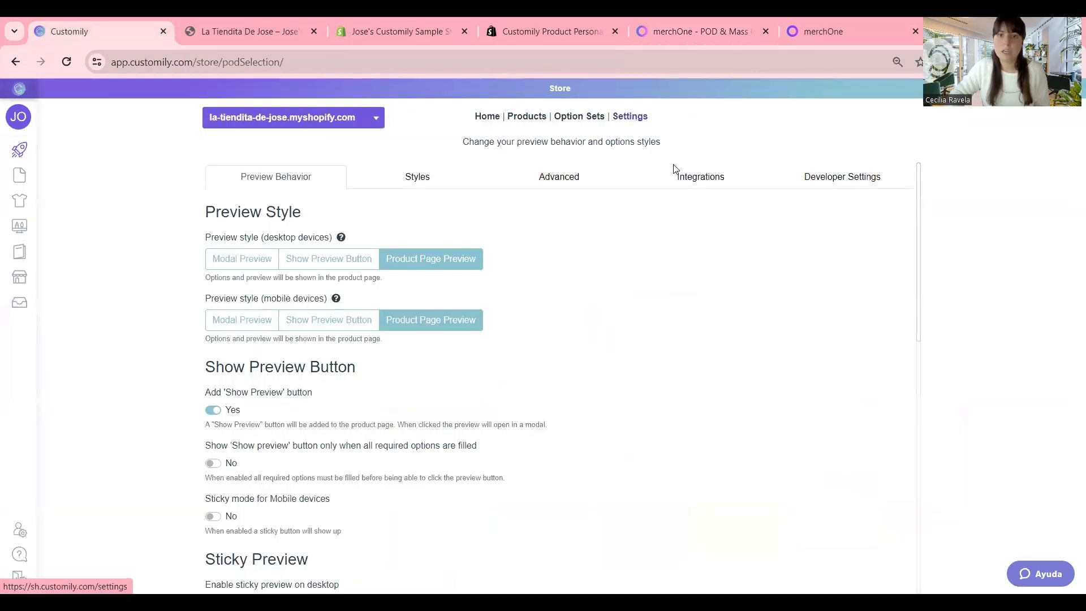
{"action": "left_click", "coordinate": [686, 179]}
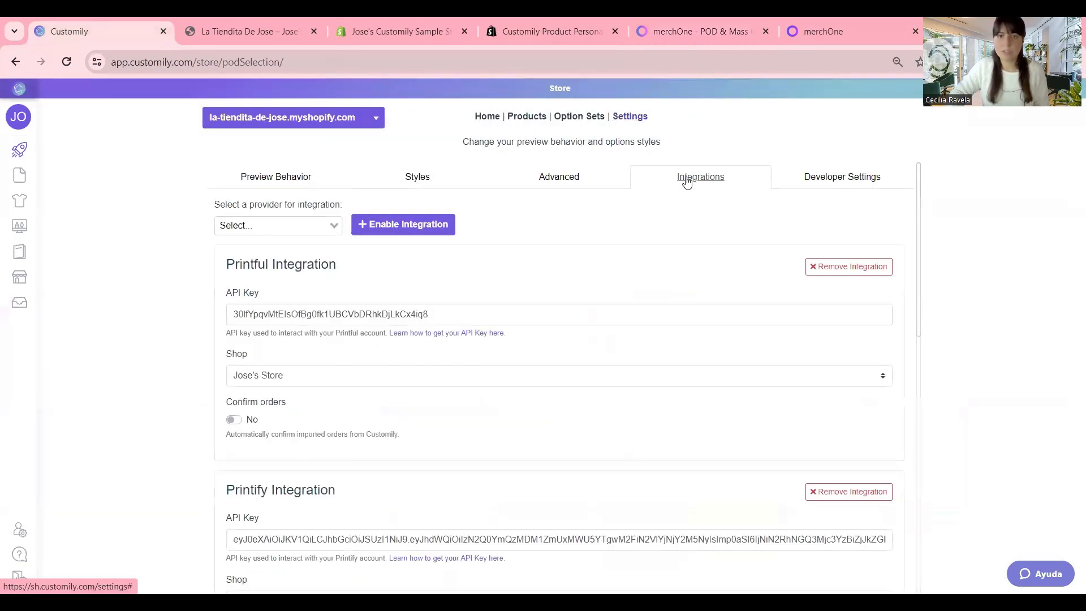
{"action": "left_click", "coordinate": [260, 227]}
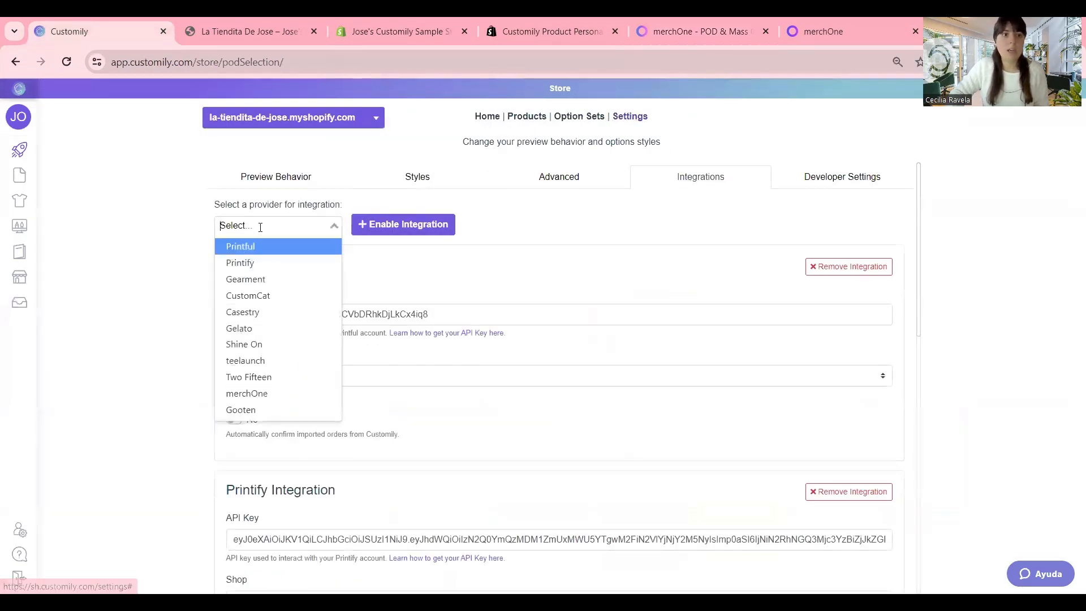
{"action": "left_click", "coordinate": [253, 400]}
{"action": "left_click", "coordinate": [399, 232]}
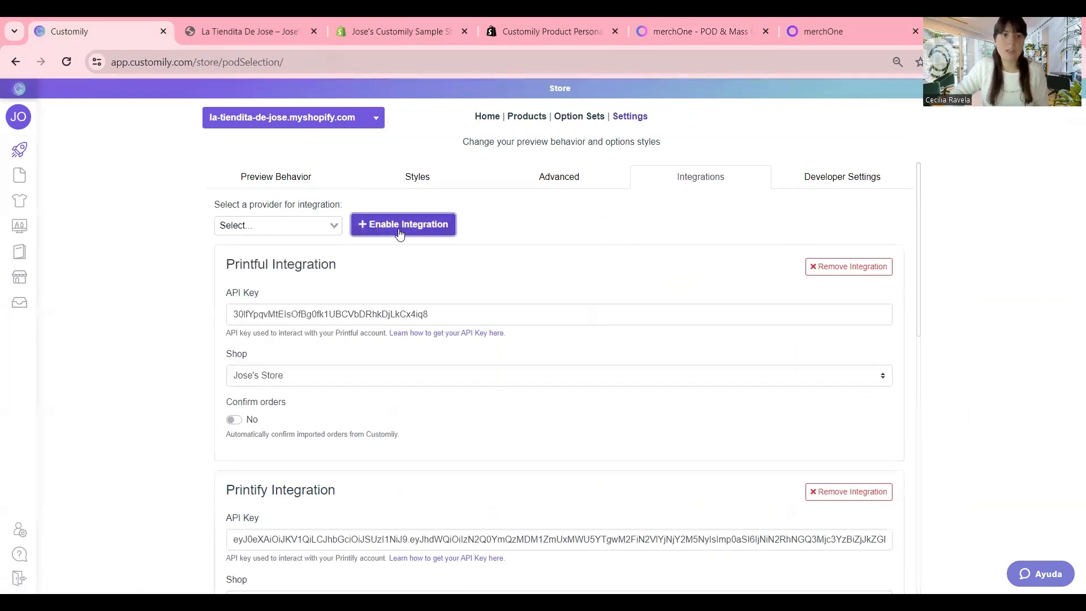
Examine the API Key and API Signature fields of the merchOne Integration
{"action": "scroll", "coordinate": [543, 242], "scroll_direction": "down", "scroll_amount": 8}
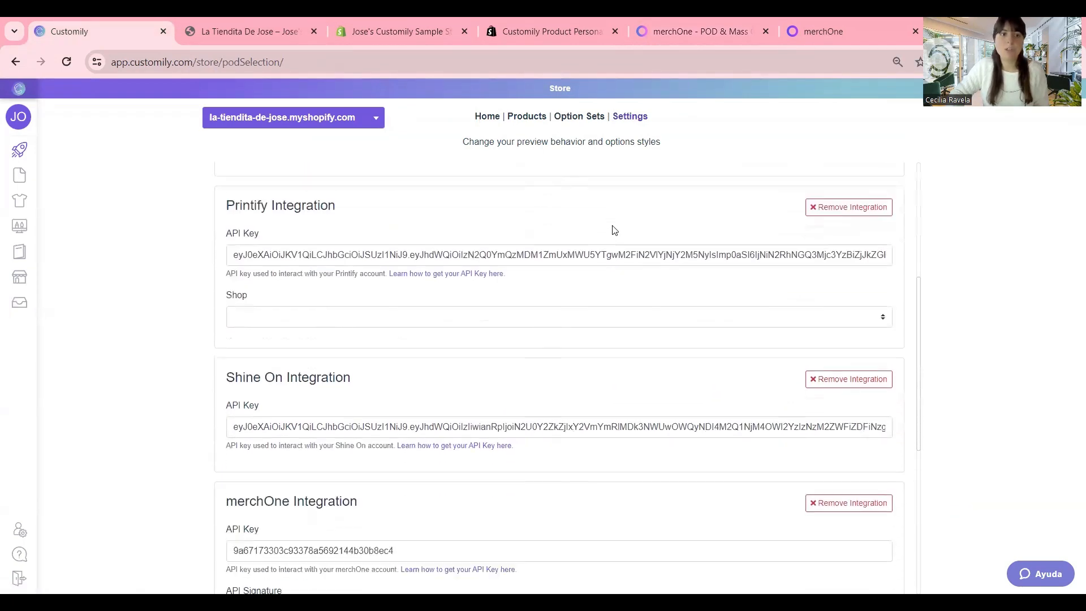
{"action": "scroll", "coordinate": [614, 229], "scroll_direction": "down", "scroll_amount": 2}
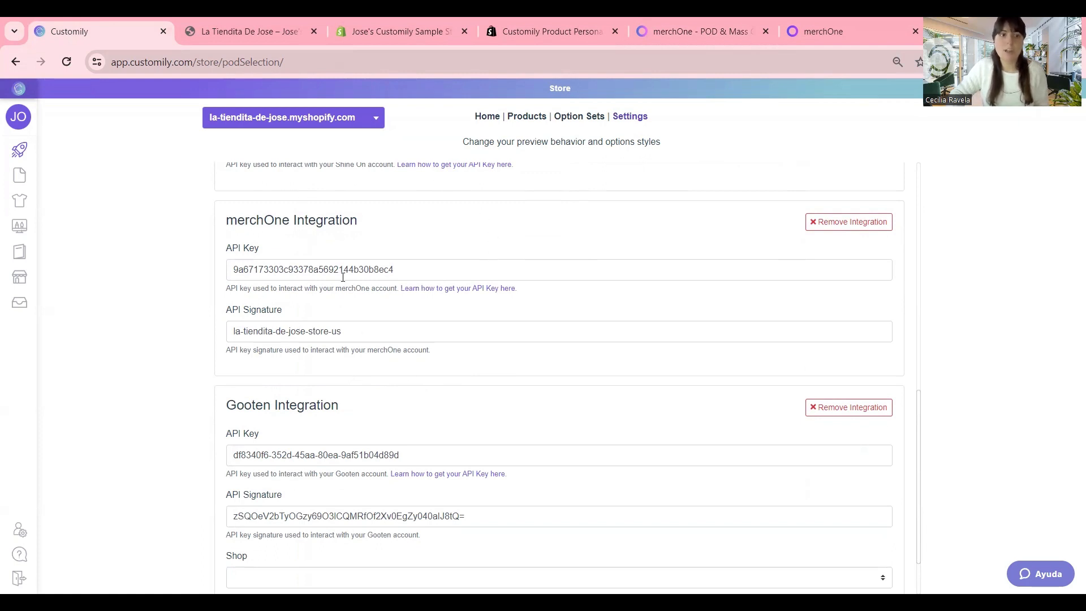
{"action": "scroll", "coordinate": [343, 277], "scroll_direction": "down", "scroll_amount": 2}
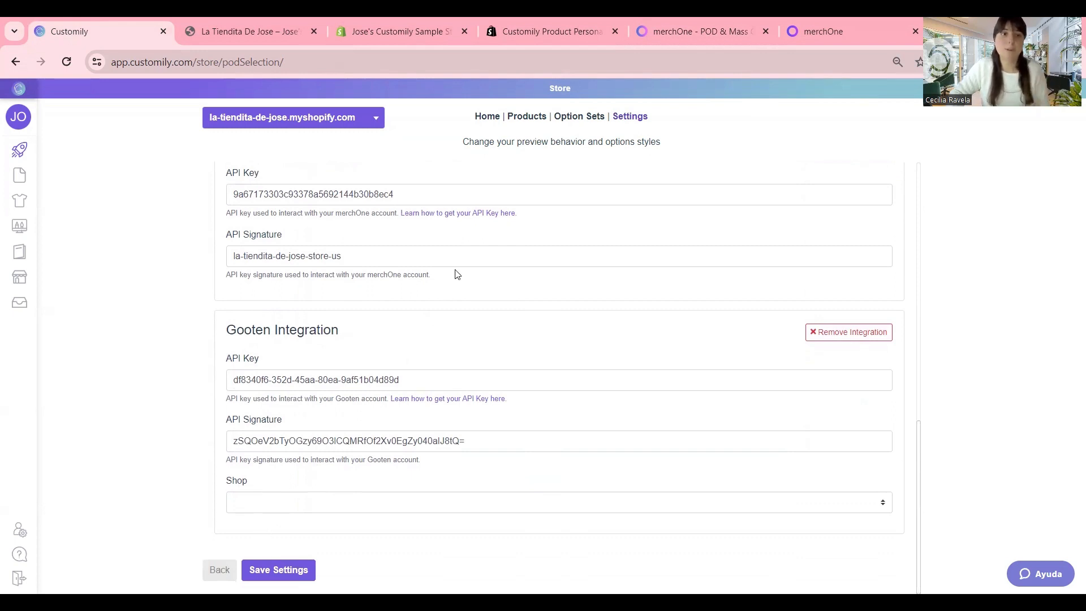
{"action": "scroll", "coordinate": [293, 316], "scroll_direction": "up", "scroll_amount": 2}
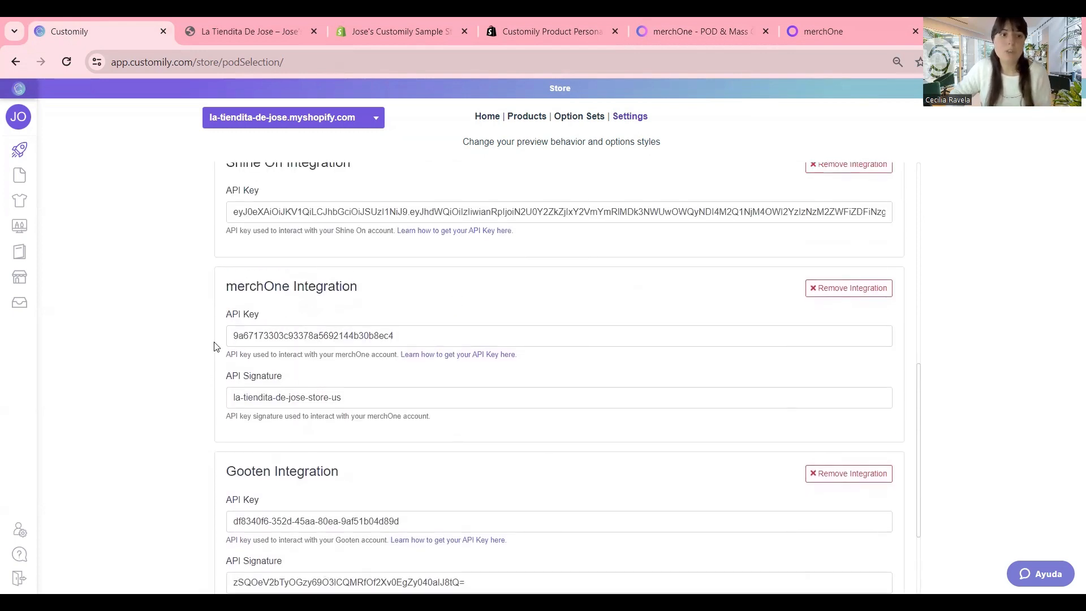
Switch to the merchOne dashboard and review its stores and the options for connecting a new store
{"action": "left_click", "coordinate": [836, 32]}
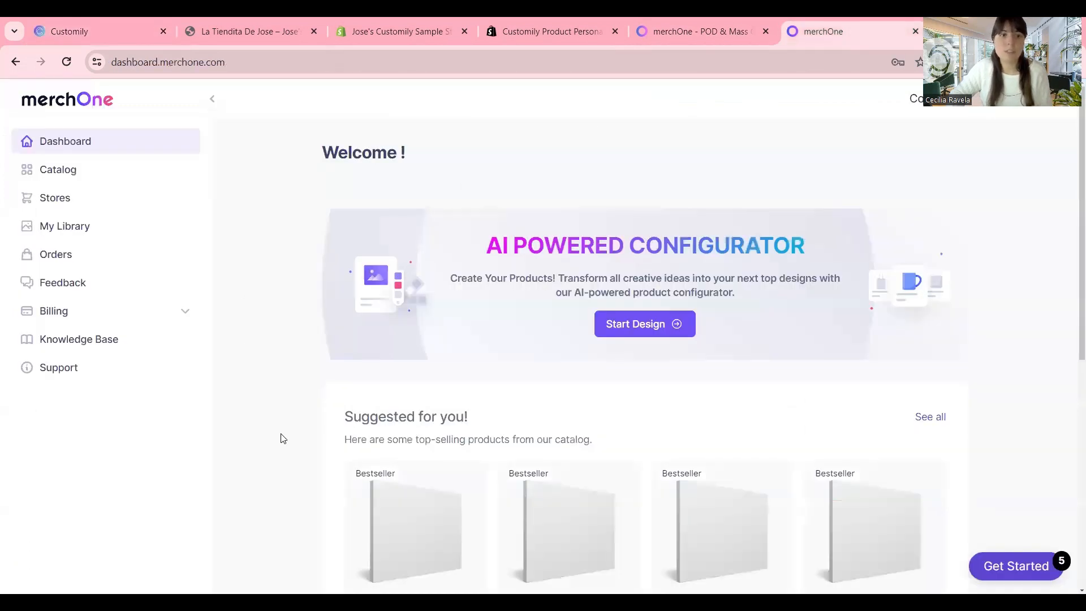
{"action": "left_click", "coordinate": [56, 203]}
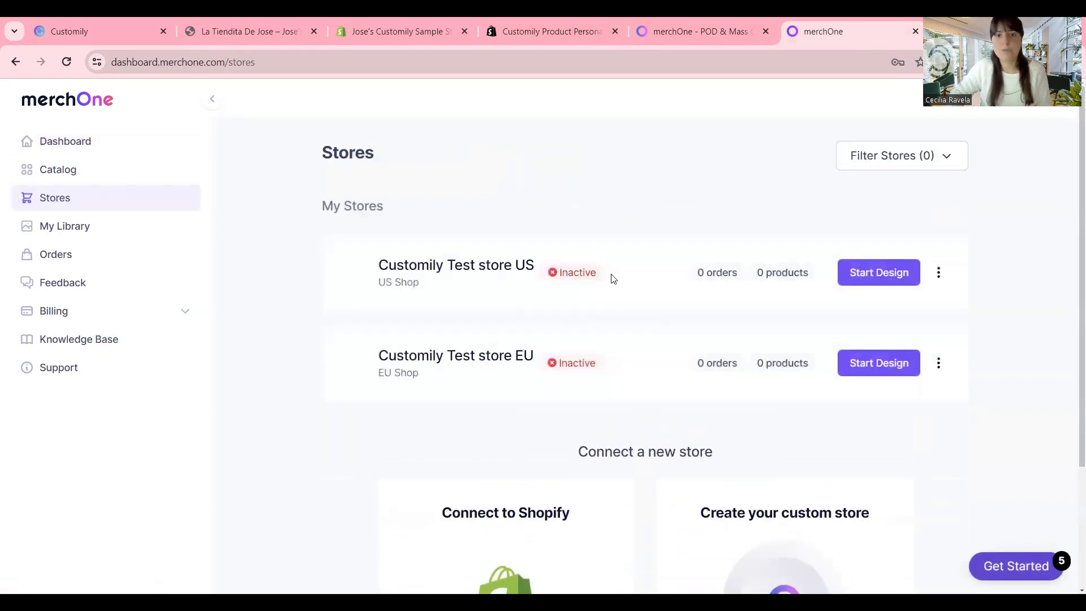
{"action": "scroll", "coordinate": [618, 283], "scroll_direction": "down", "scroll_amount": 3}
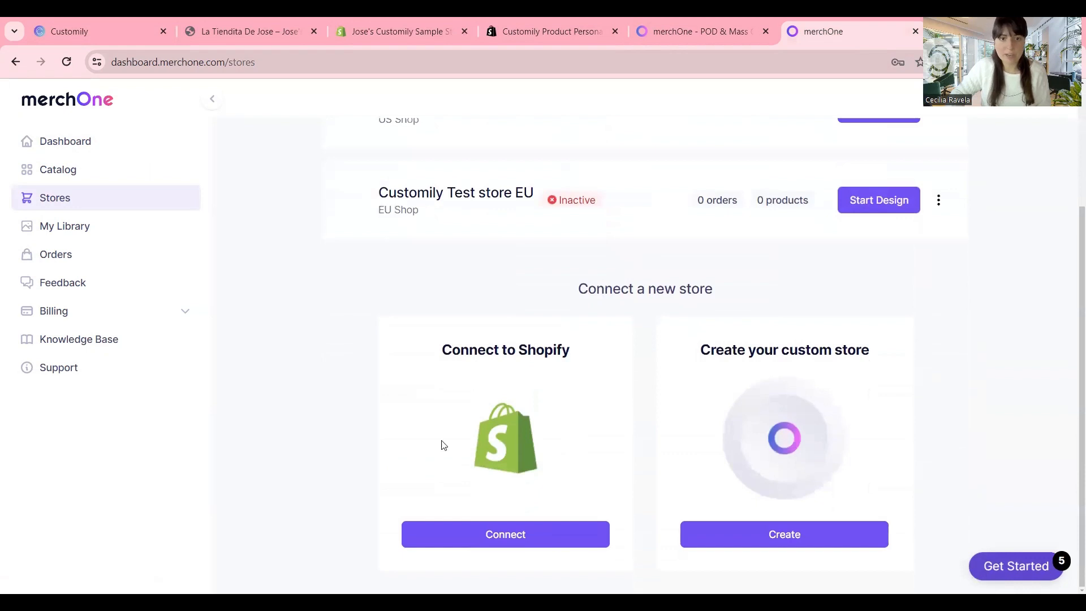
{"action": "scroll", "coordinate": [449, 228], "scroll_direction": "up", "scroll_amount": 3}
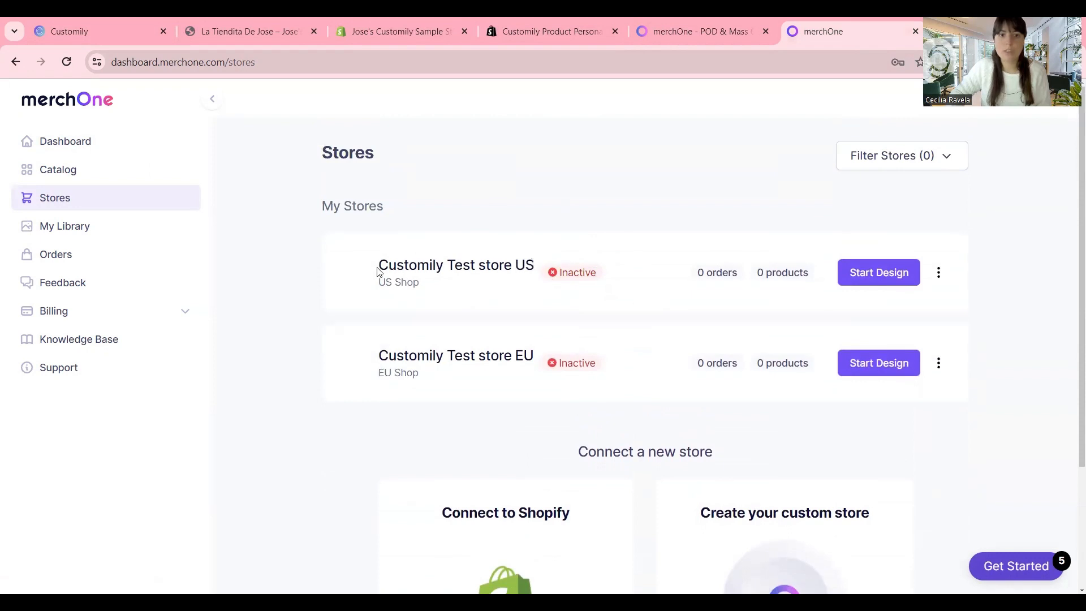
Open the settings of Customily Test store US and locate its API user and API key under Store credentials
{"action": "left_click", "coordinate": [939, 275]}
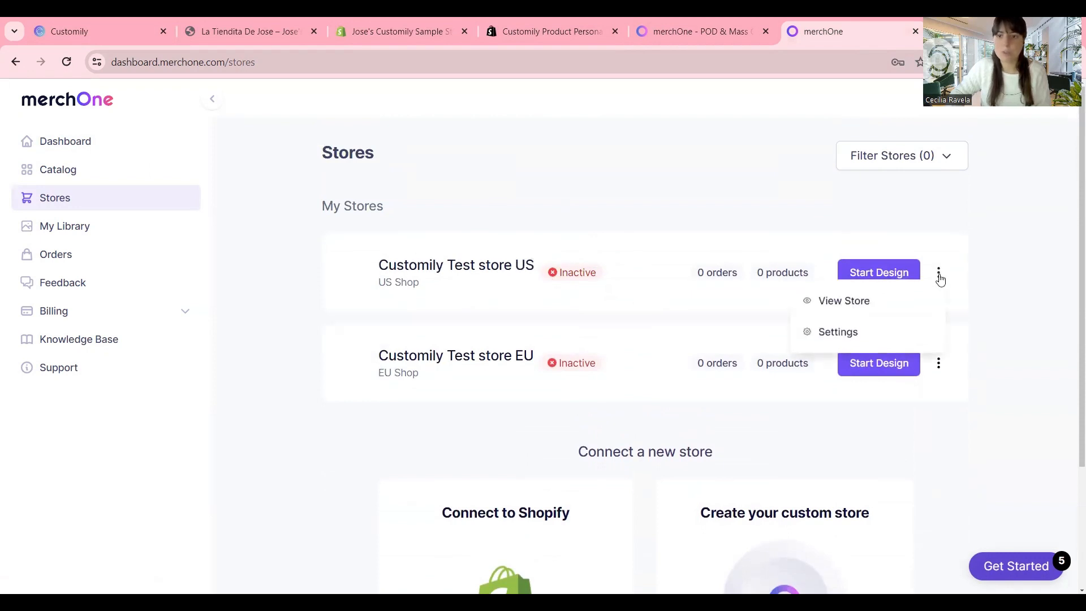
{"action": "left_click", "coordinate": [848, 333]}
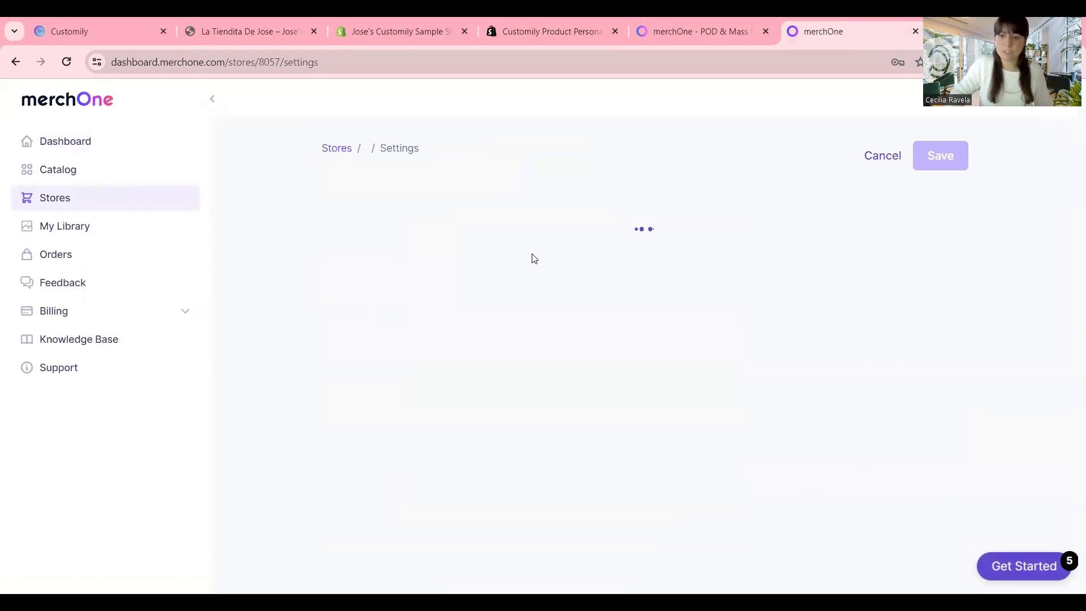
{"action": "scroll", "coordinate": [468, 228], "scroll_direction": "down", "scroll_amount": 4}
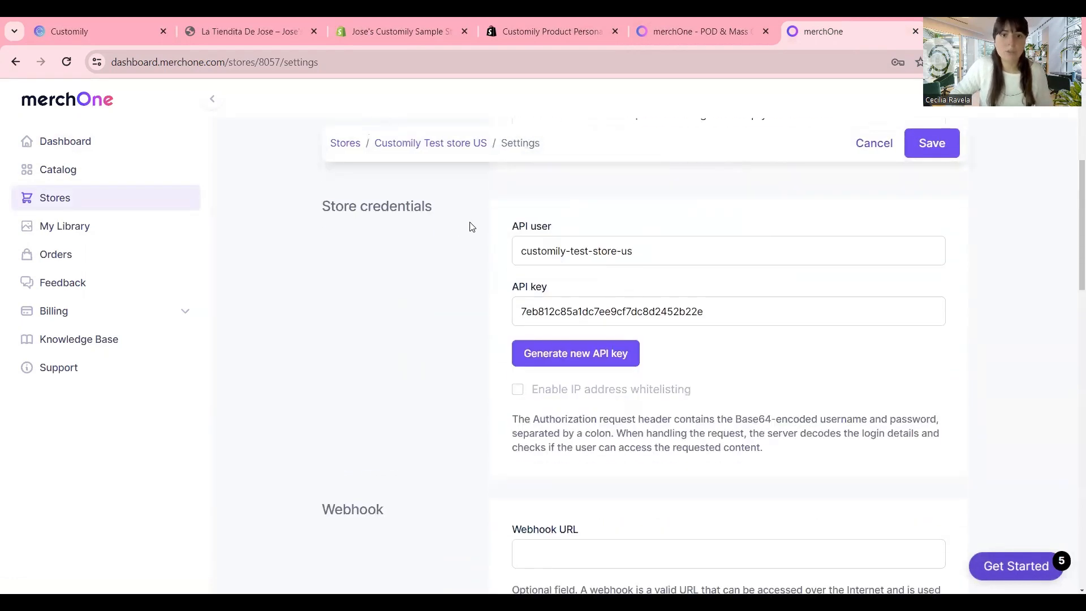
{"action": "scroll", "coordinate": [469, 226], "scroll_direction": "down", "scroll_amount": 1}
{"action": "scroll", "coordinate": [464, 230], "scroll_direction": "up", "scroll_amount": 1}
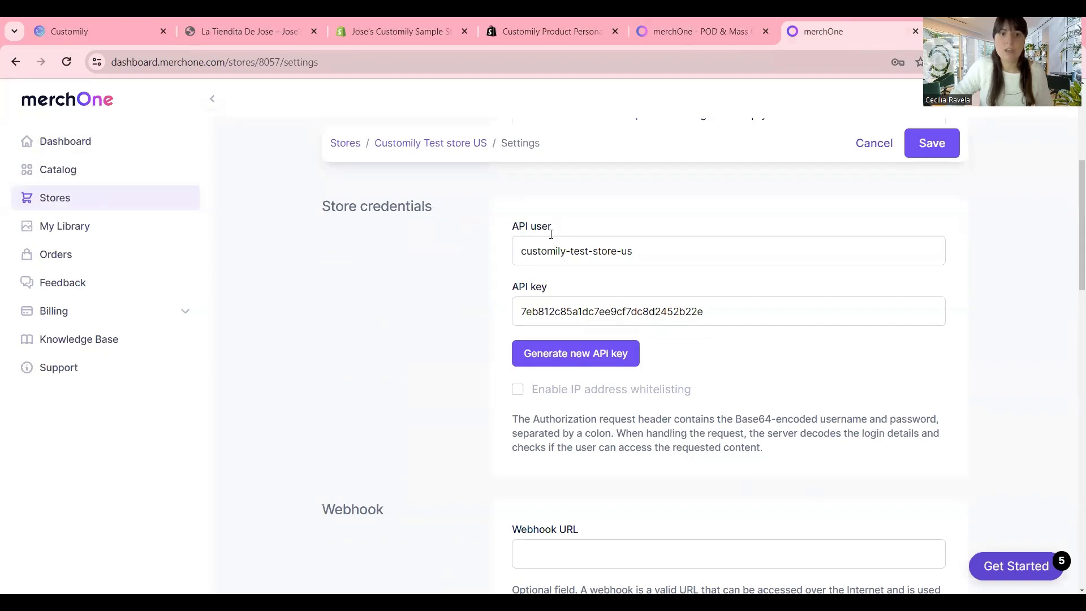
{"action": "left_click", "coordinate": [571, 253]}
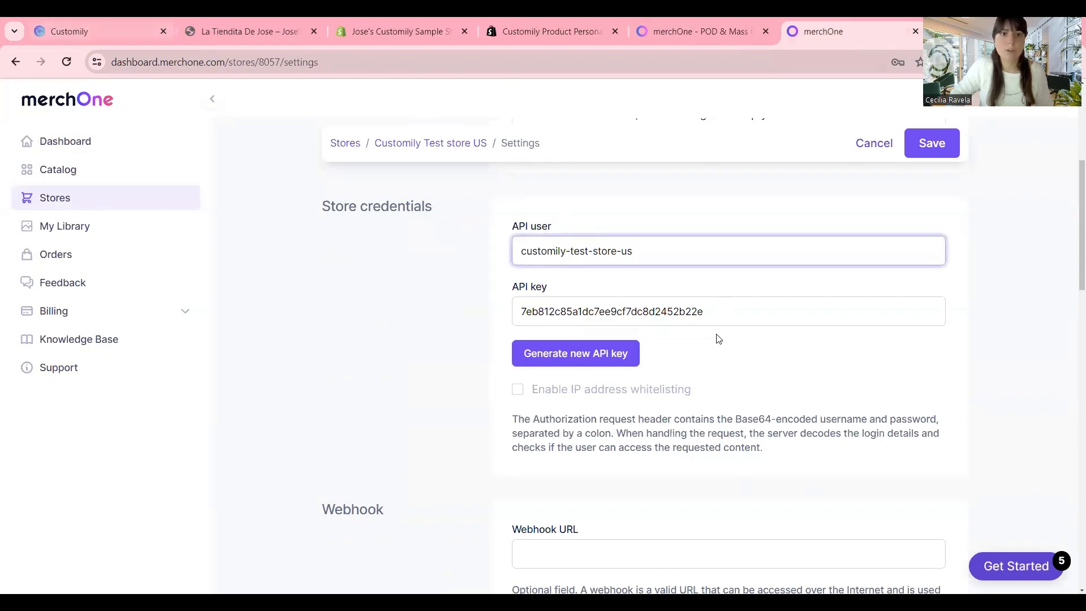
Check the store credentials in merchOne and enter the API key in the API Key field of Customily's merchOne Integration
{"action": "left_click", "coordinate": [73, 32]}
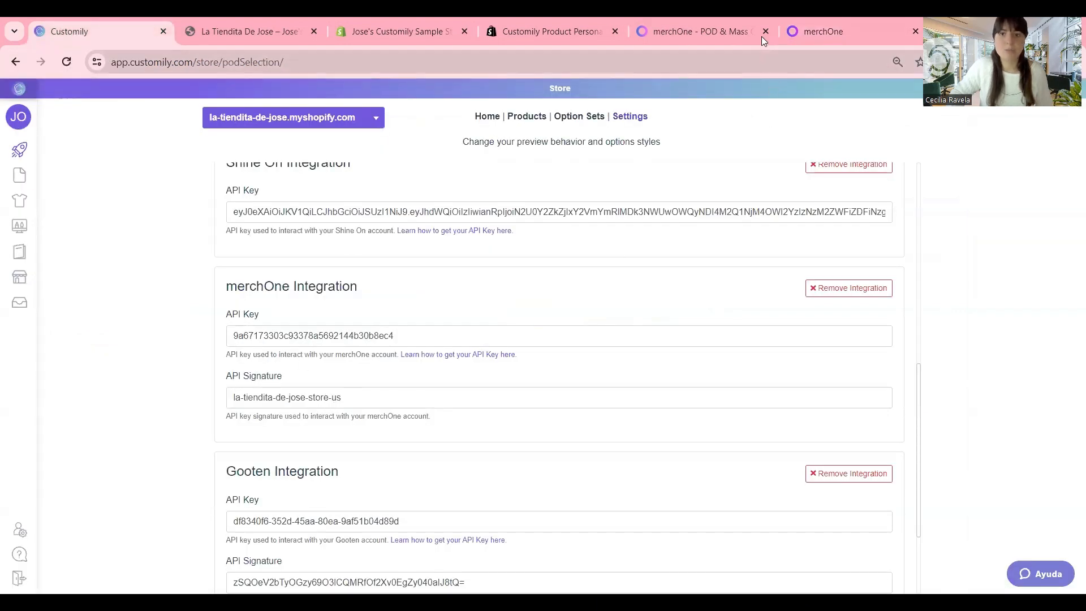
{"action": "left_click", "coordinate": [803, 25]}
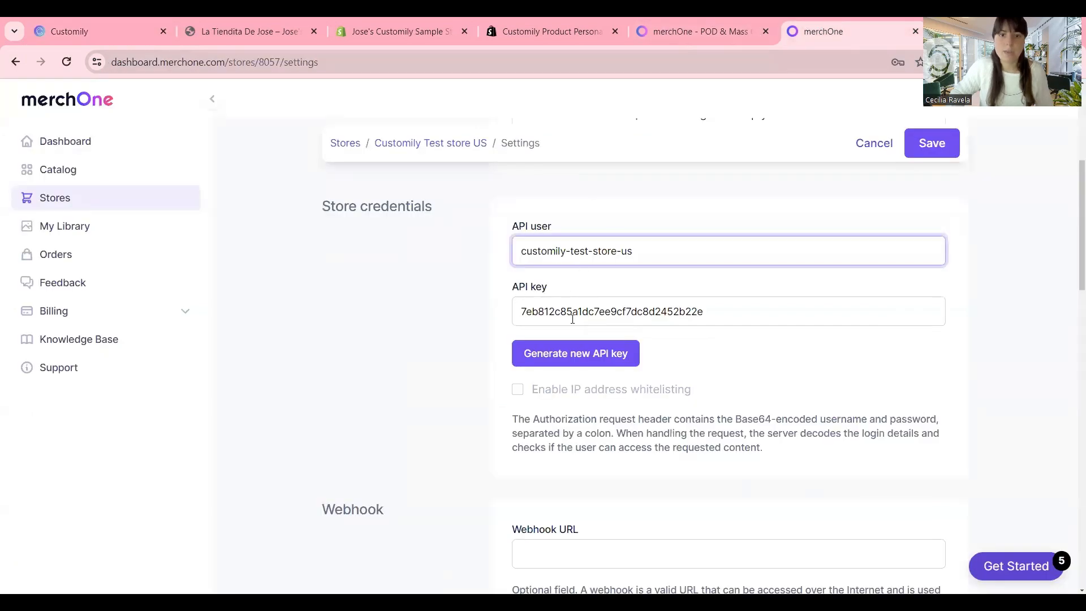
{"action": "left_click", "coordinate": [130, 29]}
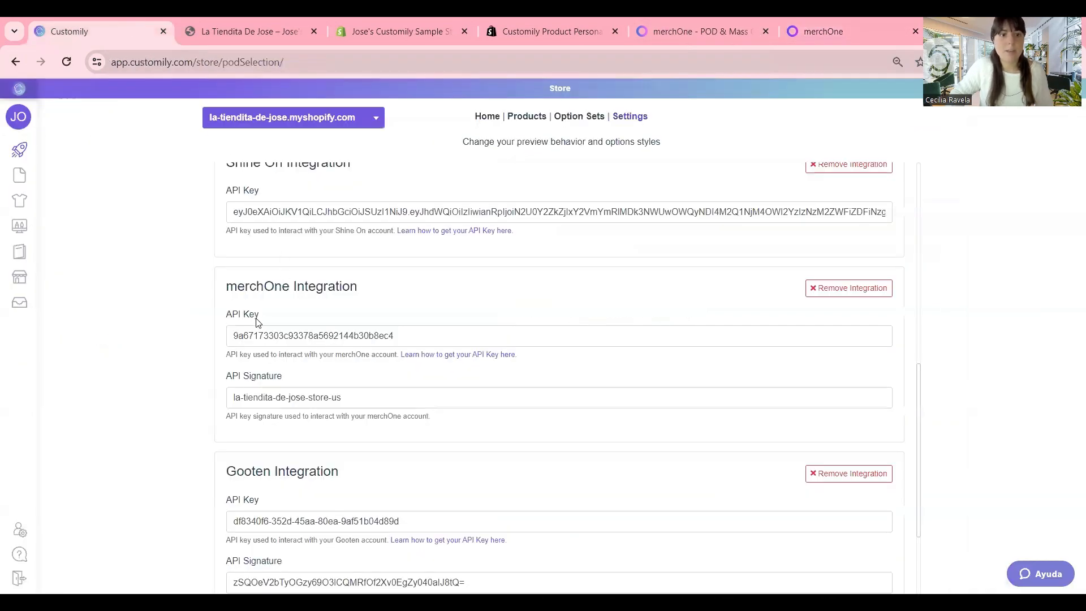
{"action": "left_click_drag", "start_coordinate": [241, 338], "coordinate": [420, 339]}
{"action": "key", "text": "ctrl+v"}
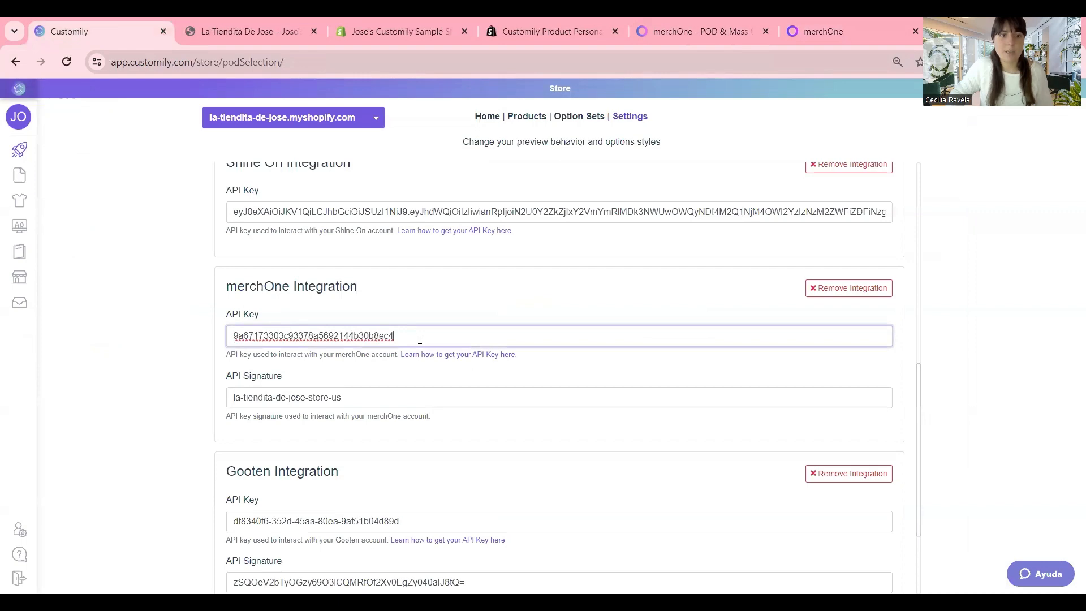
Save the integration settings and return to Customily's start page
{"action": "scroll", "coordinate": [430, 326], "scroll_direction": "down", "scroll_amount": 3}
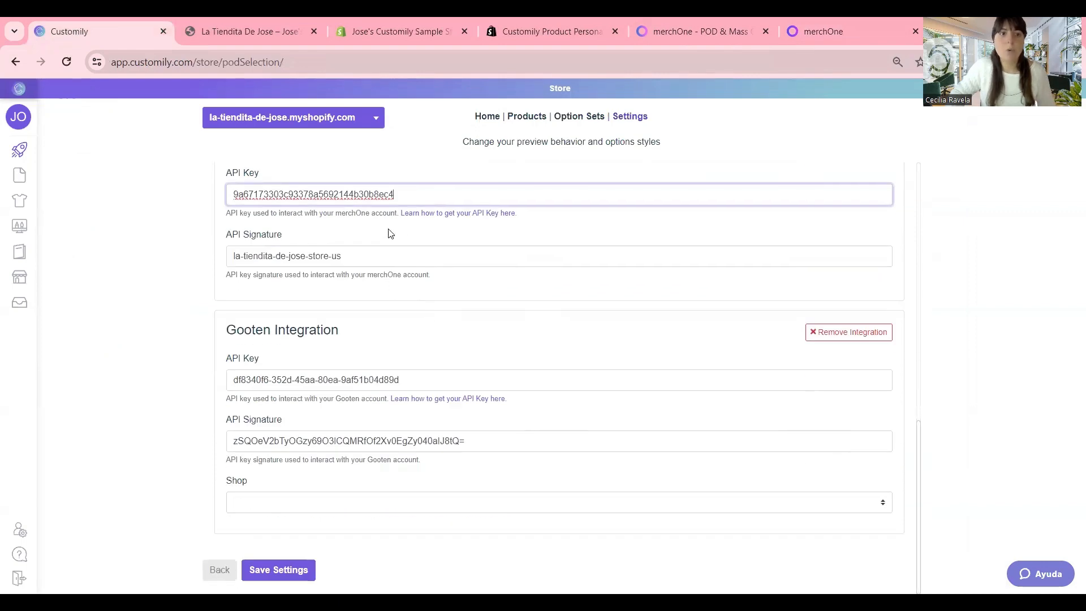
{"action": "left_click", "coordinate": [280, 568]}
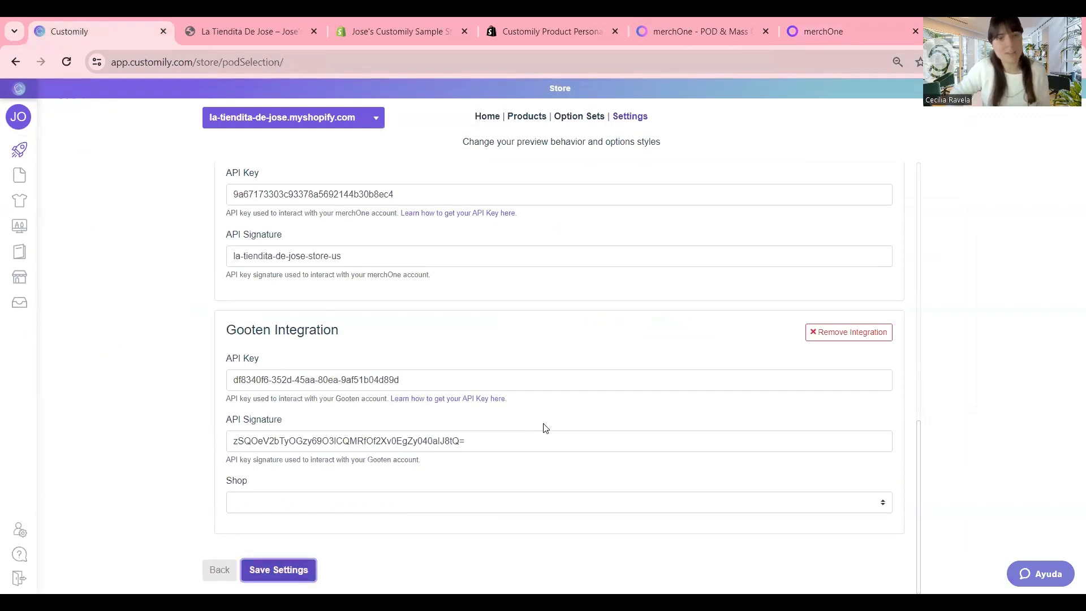
{"action": "left_click", "coordinate": [25, 151]}
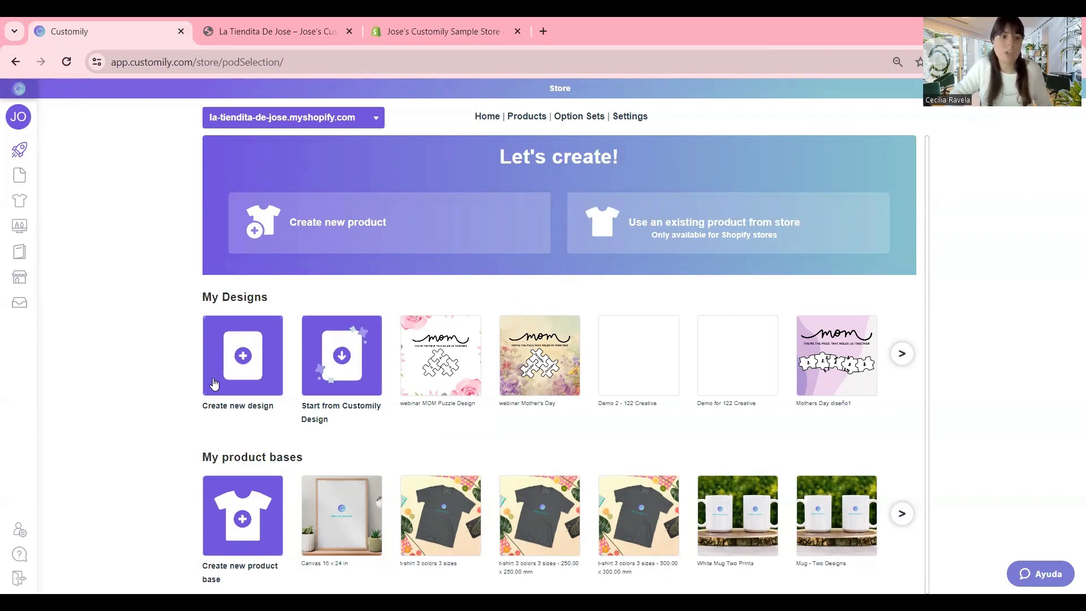
{"action": "left_click", "coordinate": [230, 368]}
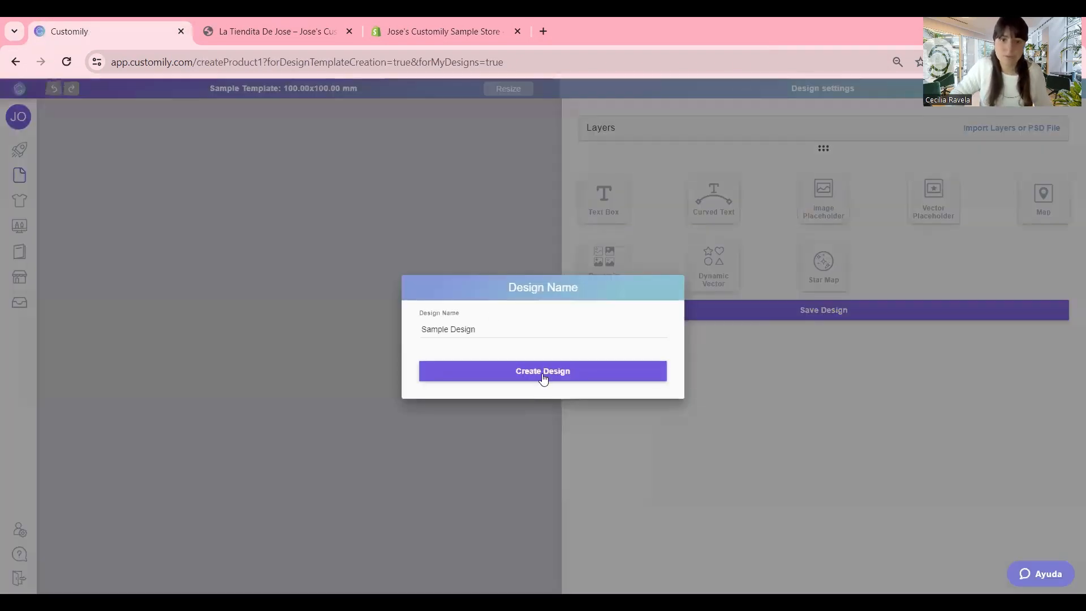
{"action": "left_click", "coordinate": [542, 373]}
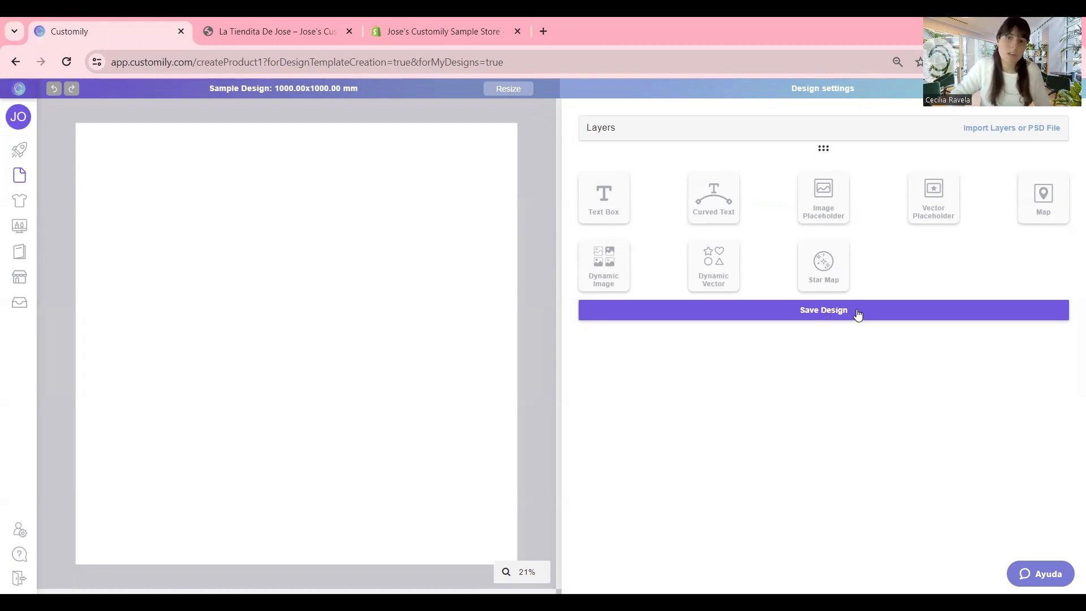
{"action": "left_click", "coordinate": [45, 152]}
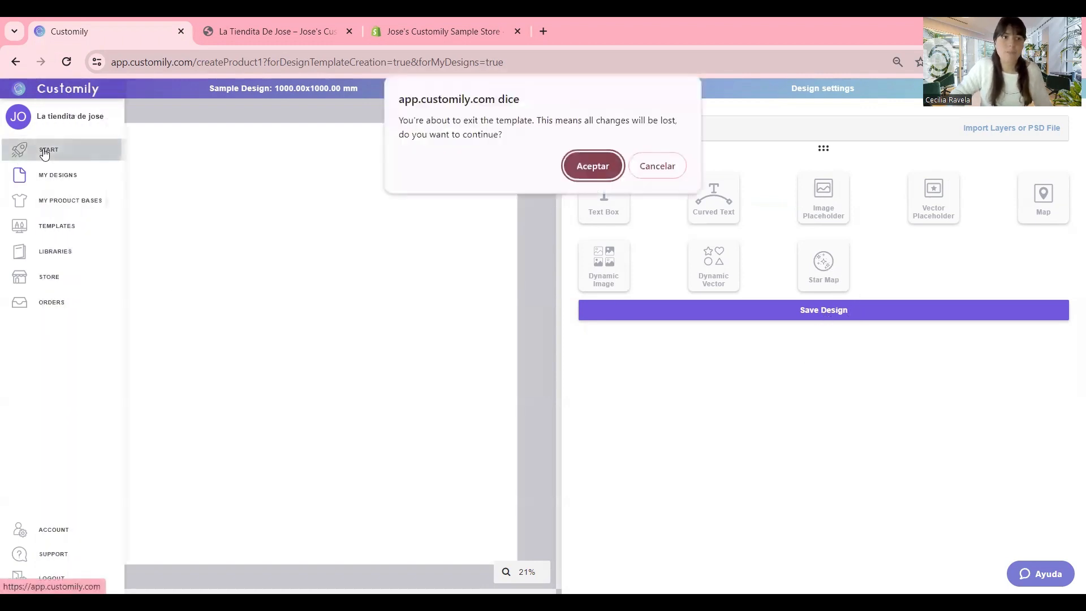
{"action": "left_click", "coordinate": [610, 173]}
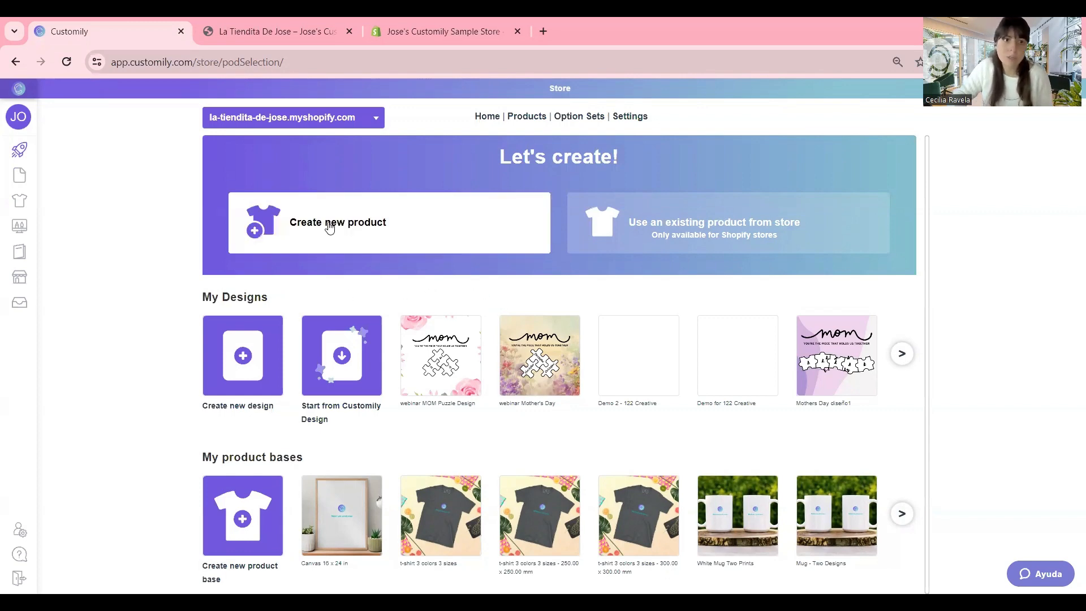
Start a new product from the merchOne catalog and choose Passepartout (US) as its base
{"action": "left_click", "coordinate": [366, 233]}
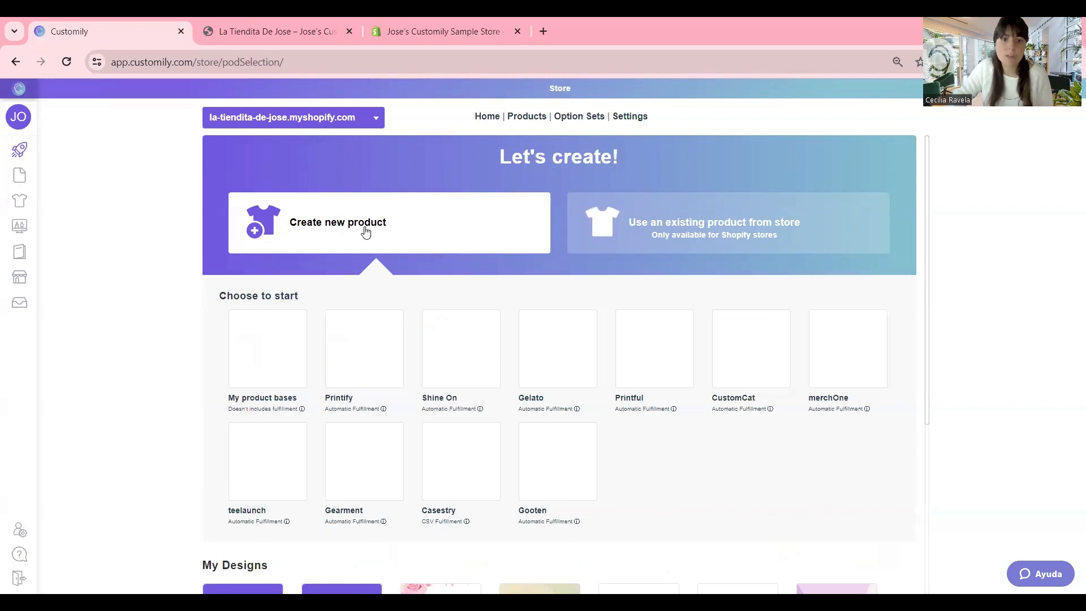
{"action": "left_click", "coordinate": [847, 365]}
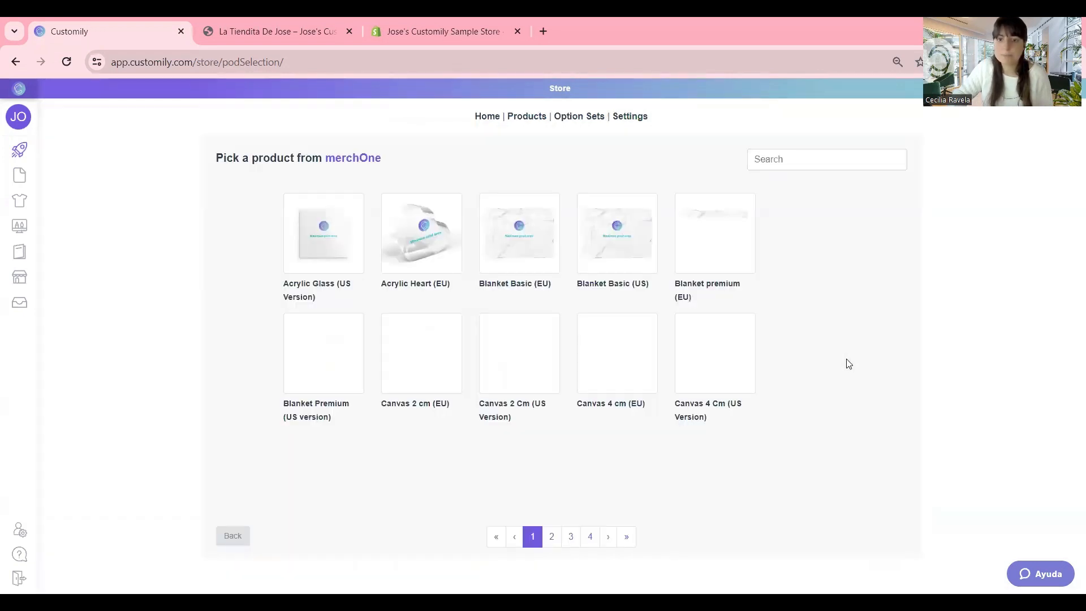
{"action": "left_click", "coordinate": [553, 539]}
{"action": "left_click", "coordinate": [572, 539]}
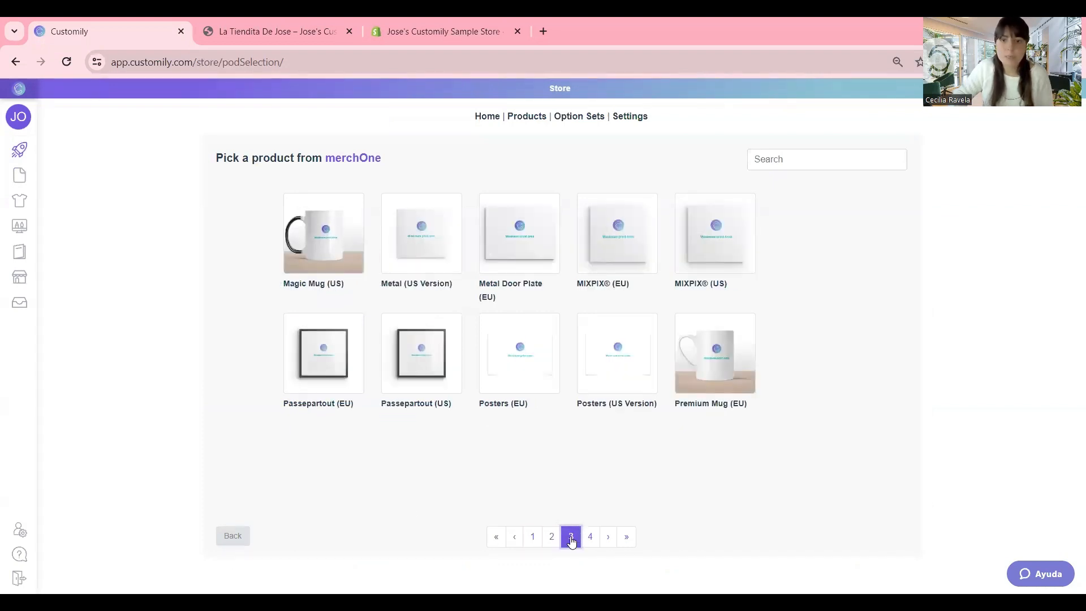
{"action": "left_click", "coordinate": [421, 349]}
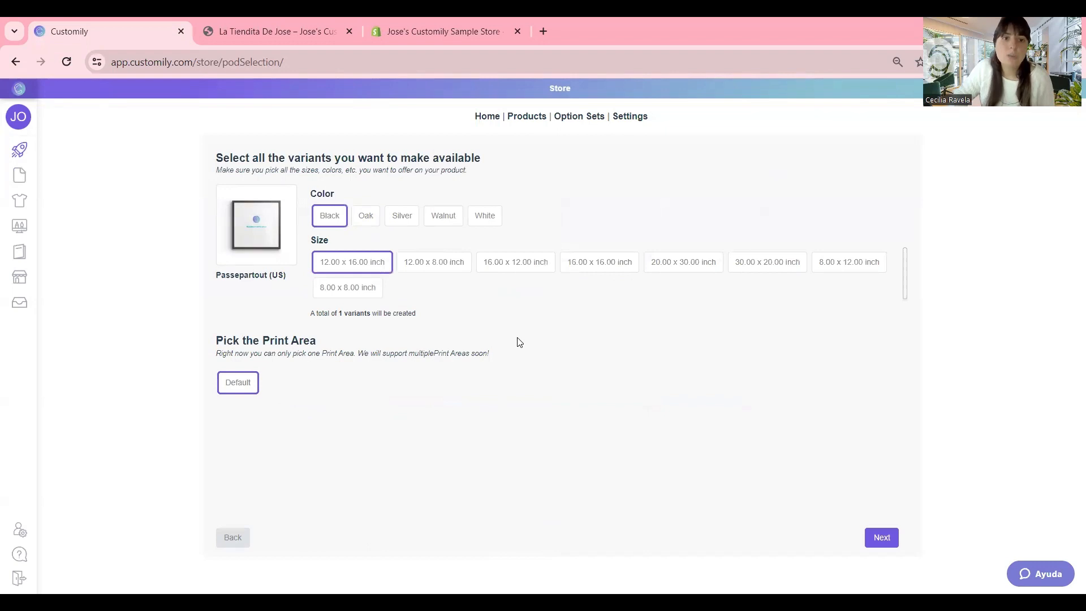
Add the colors Oak, Silver, Walnut and White, make 16.00 x 16.00 inch the only size, and continue to the design choice
{"action": "left_click", "coordinate": [487, 220]}
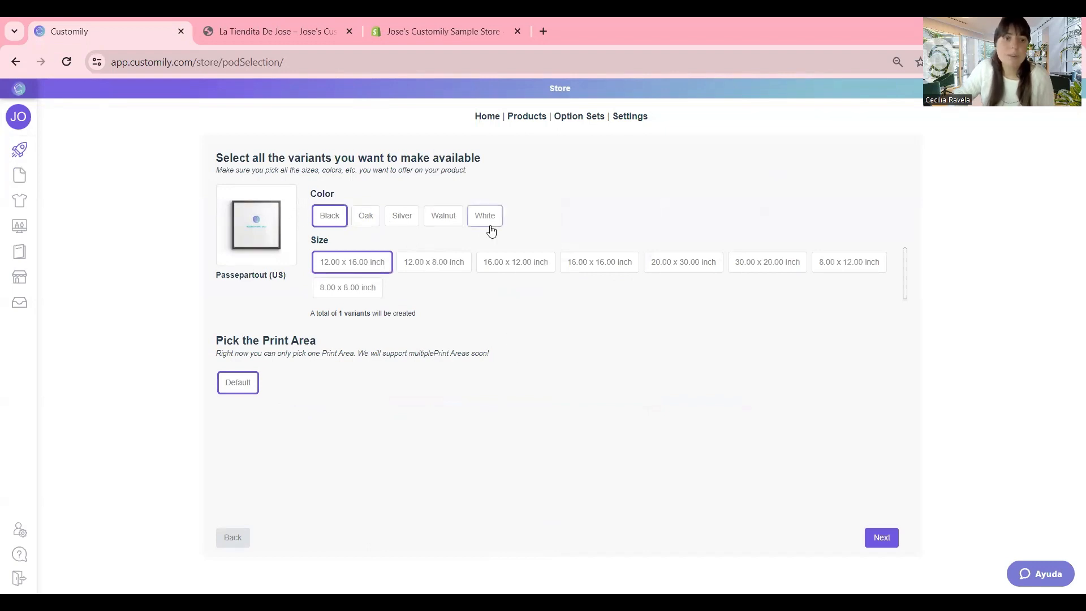
{"action": "left_click", "coordinate": [372, 221]}
{"action": "left_click", "coordinate": [402, 220]}
{"action": "left_click", "coordinate": [443, 220]}
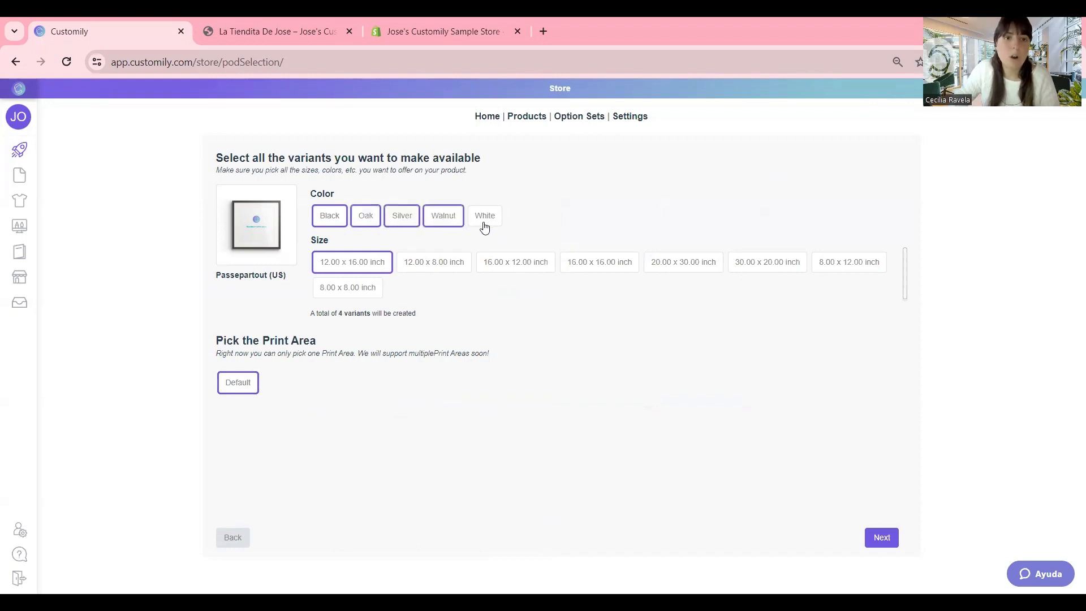
{"action": "left_click", "coordinate": [487, 224]}
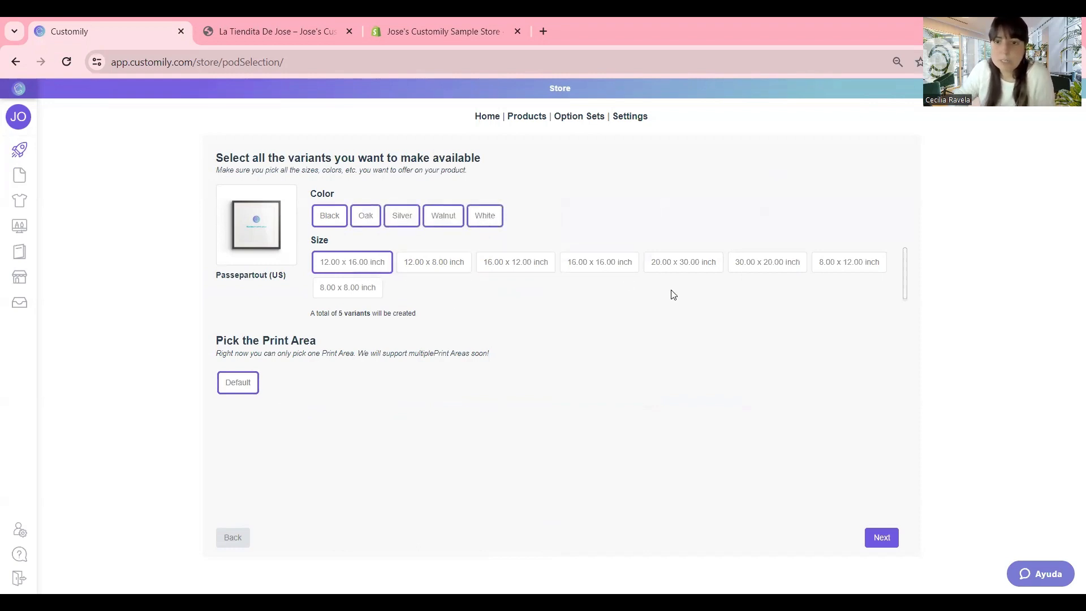
{"action": "left_click", "coordinate": [587, 269]}
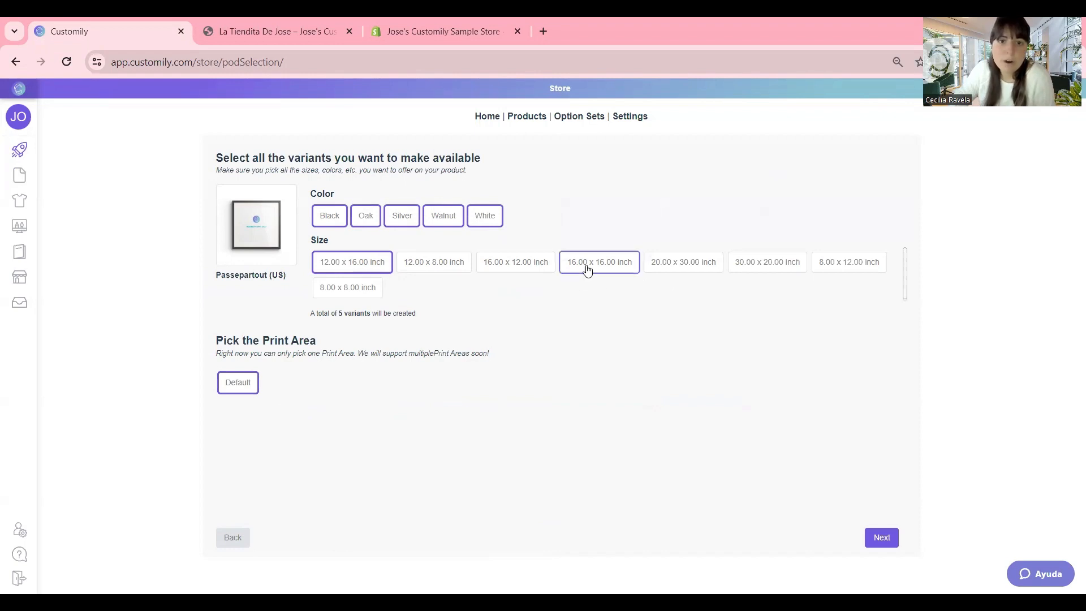
{"action": "left_click", "coordinate": [356, 270]}
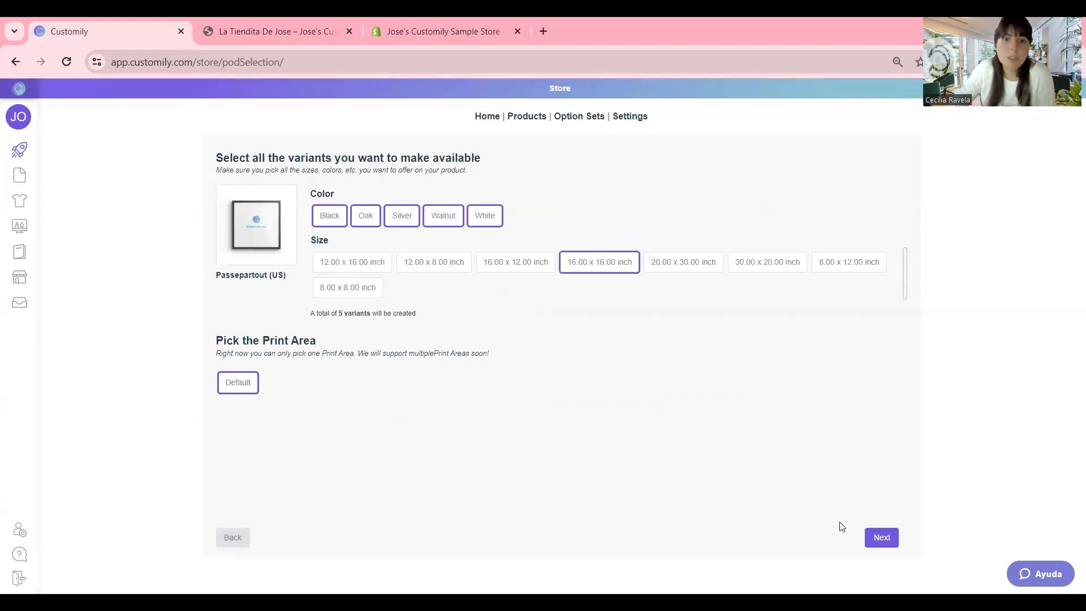
{"action": "left_click", "coordinate": [872, 539]}
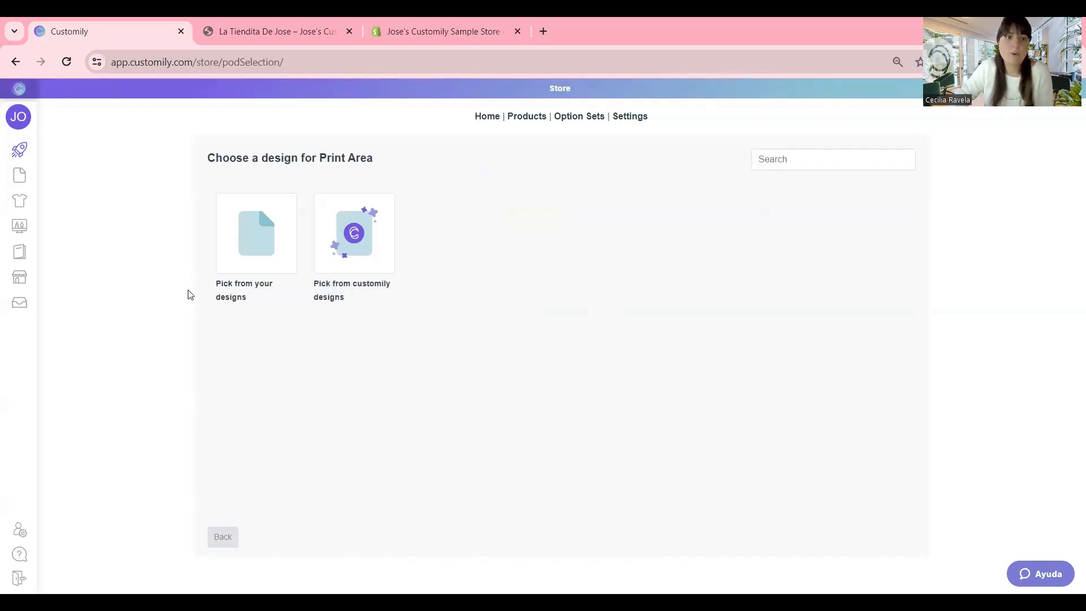
Apply the "If Moms were Flowers" design from the Mom category of Customily's design library to the print area
{"action": "left_click", "coordinate": [357, 248]}
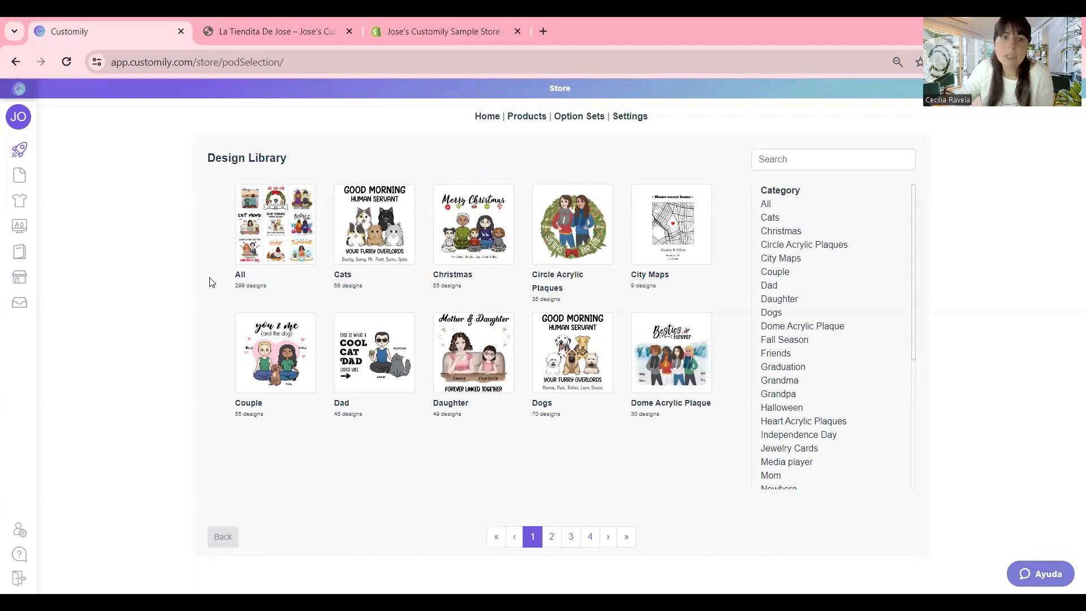
{"action": "scroll", "coordinate": [800, 261], "scroll_direction": "down", "scroll_amount": 4}
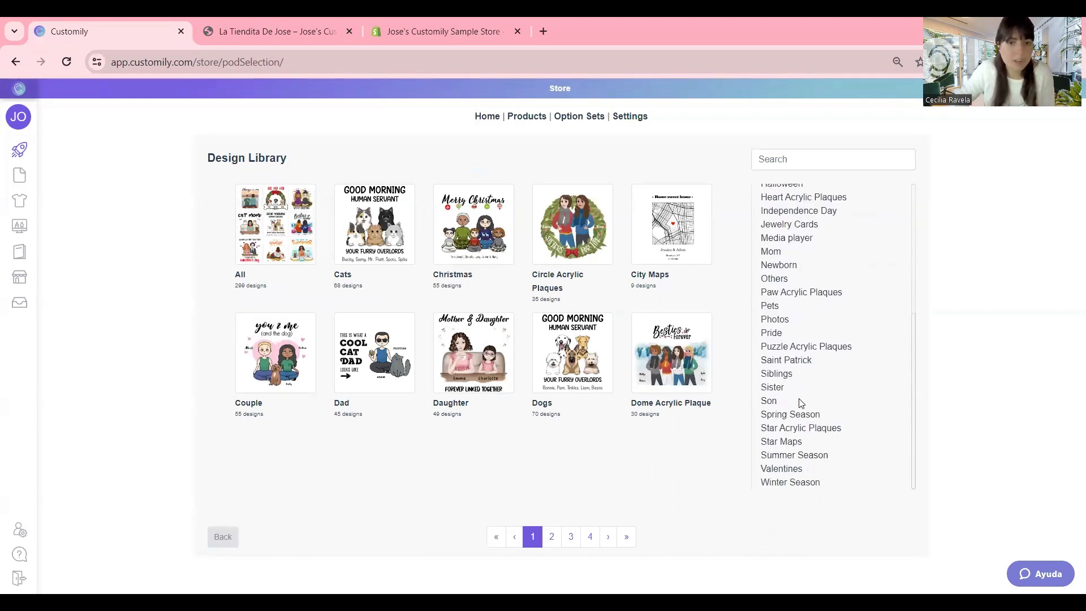
{"action": "scroll", "coordinate": [796, 455], "scroll_direction": "up", "scroll_amount": 1}
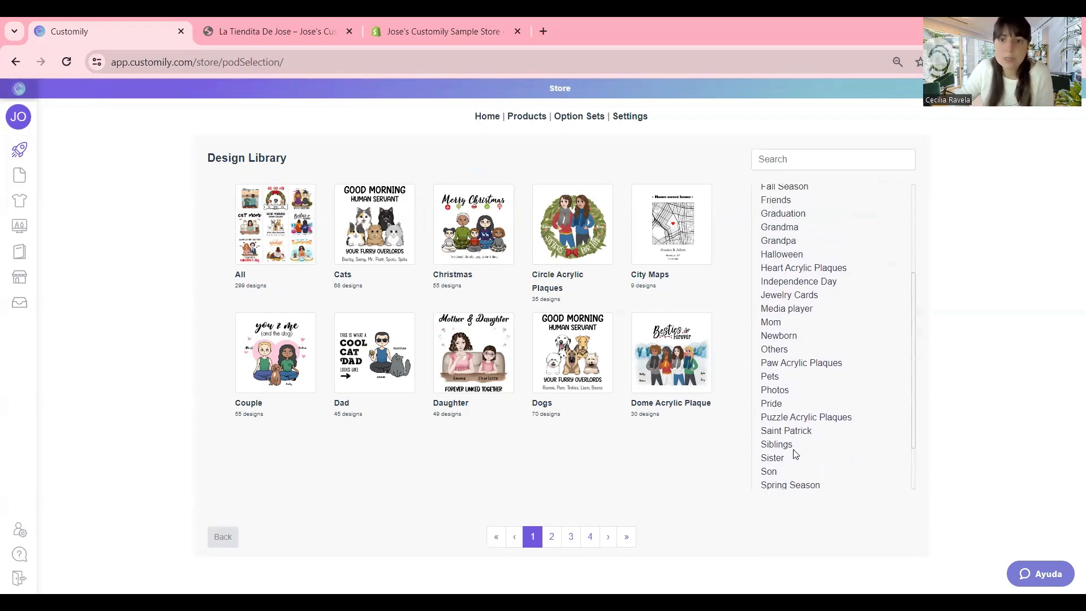
{"action": "scroll", "coordinate": [796, 453], "scroll_direction": "up", "scroll_amount": 1}
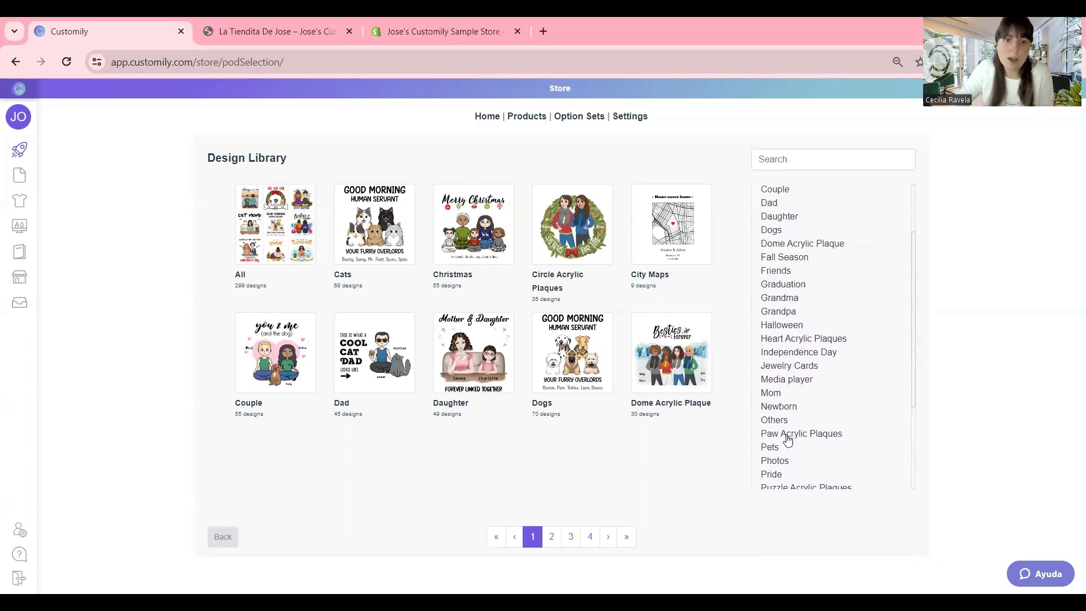
{"action": "left_click", "coordinate": [770, 394]}
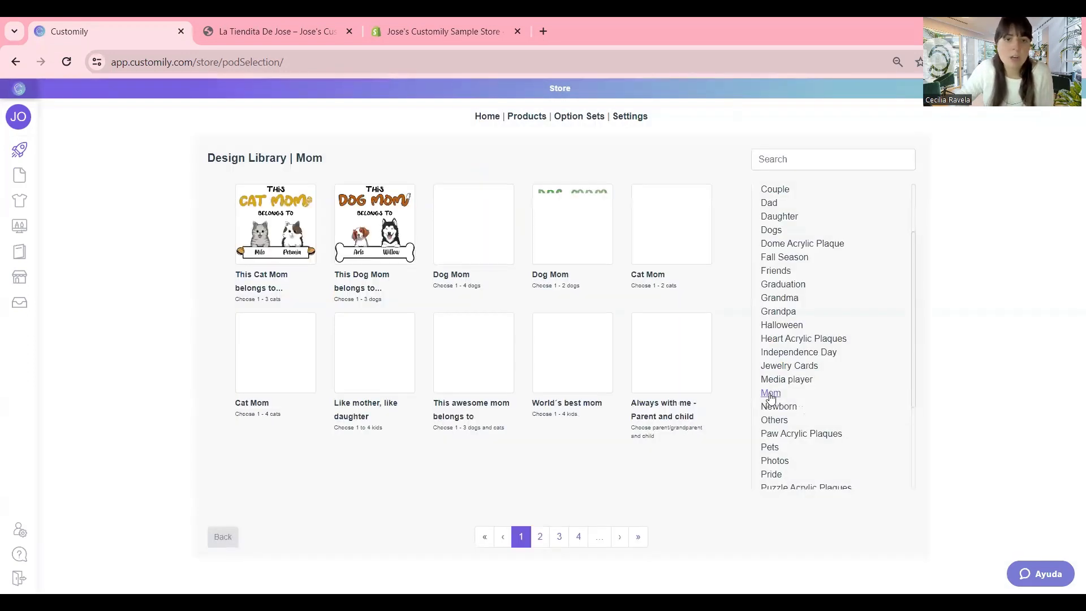
{"action": "left_click", "coordinate": [540, 537]}
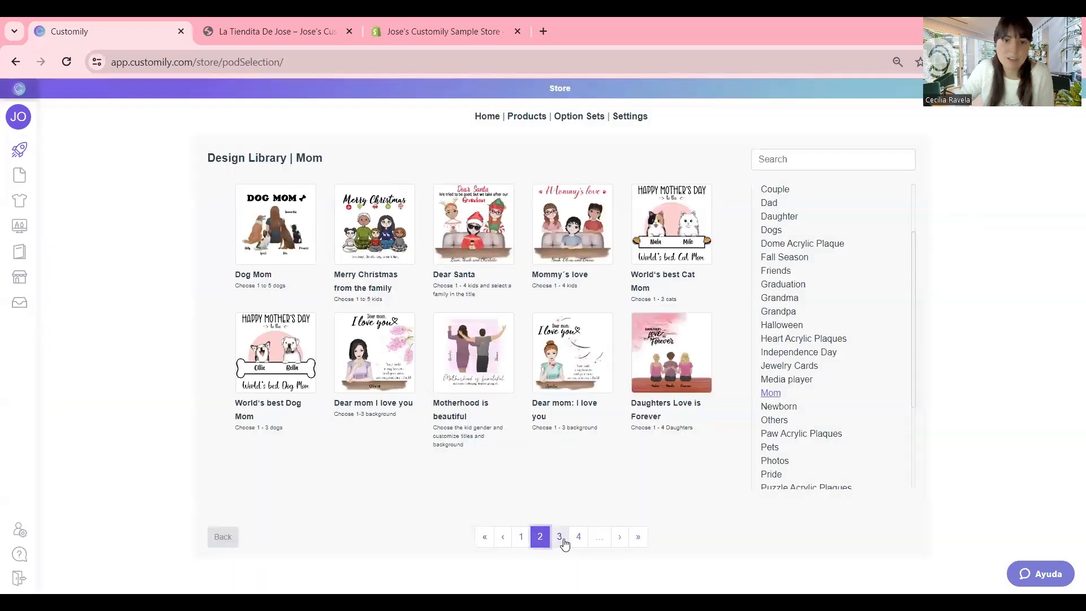
{"action": "left_click", "coordinate": [563, 541]}
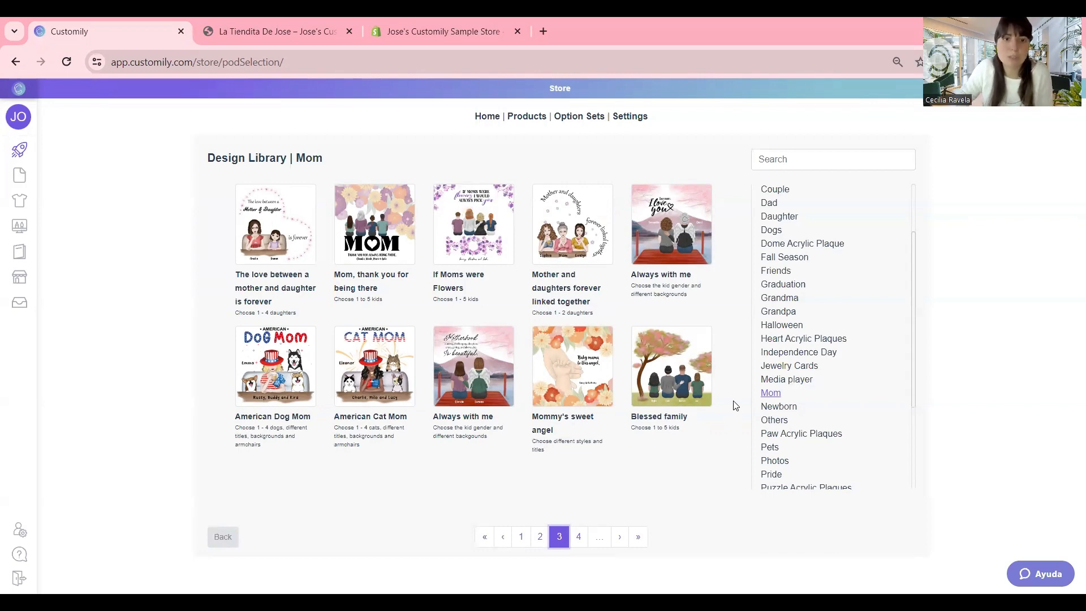
{"action": "left_click", "coordinate": [460, 222]}
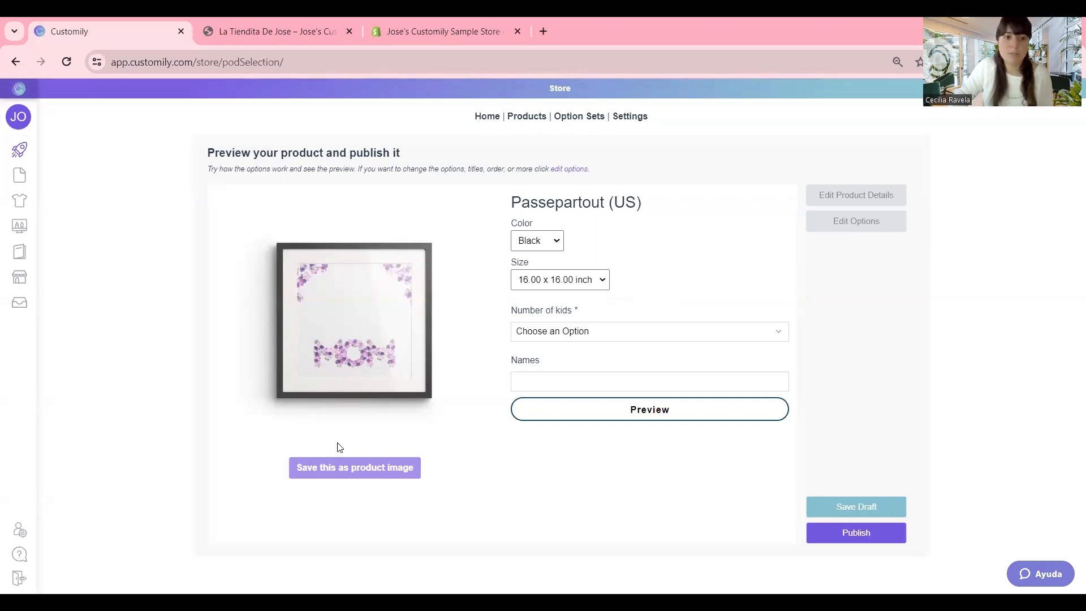
Set the number of kids to 3 Kids and give the mom the Long Length hairstyle in Curly - ginger
{"action": "left_click", "coordinate": [553, 338]}
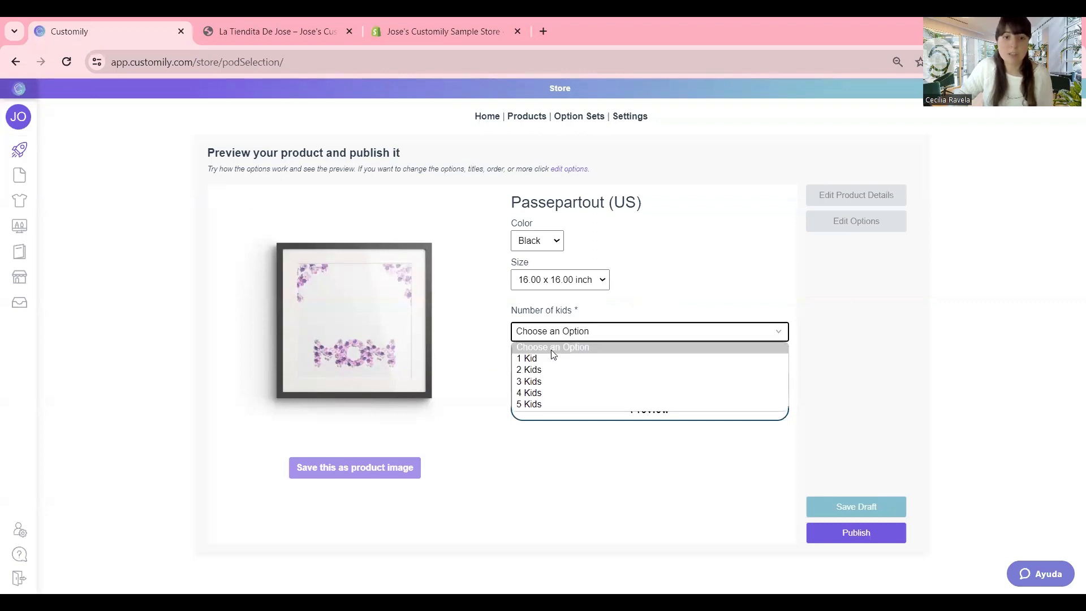
{"action": "left_click", "coordinate": [551, 384]}
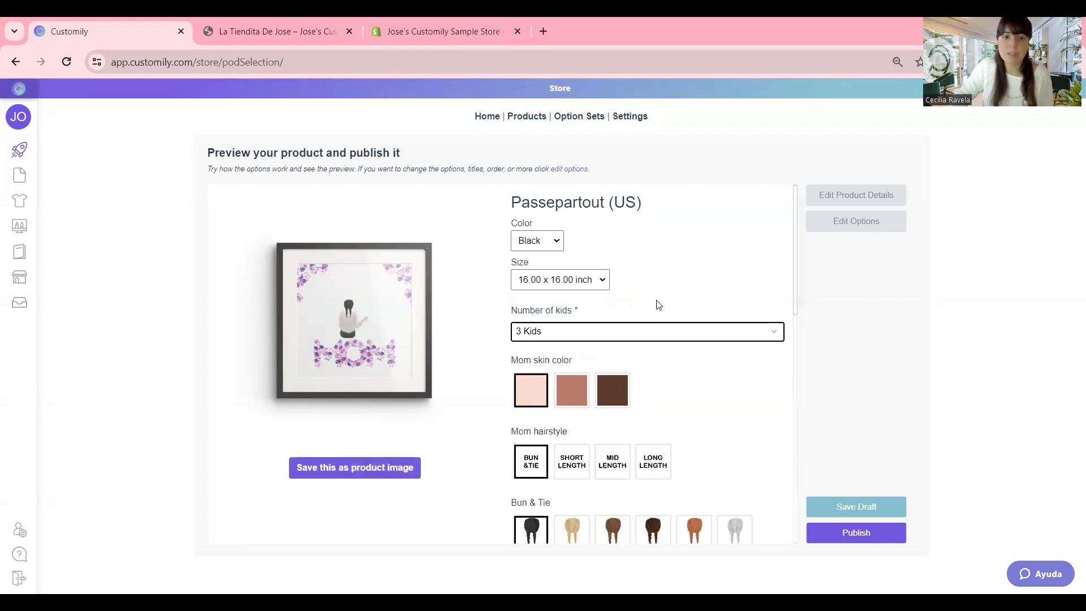
{"action": "scroll", "coordinate": [663, 300], "scroll_direction": "down", "scroll_amount": 2}
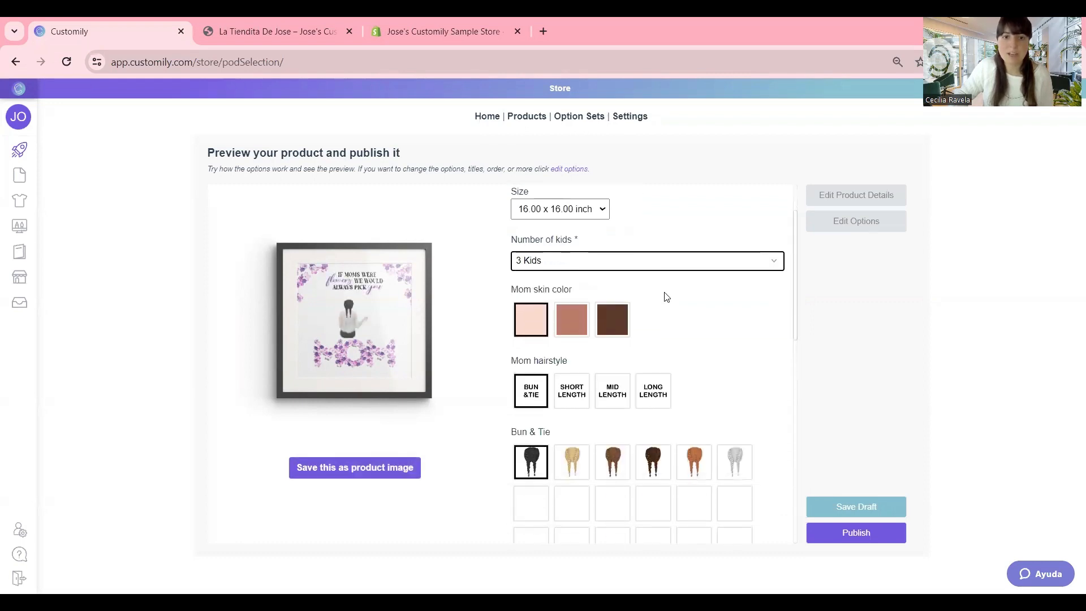
{"action": "scroll", "coordinate": [666, 297], "scroll_direction": "down", "scroll_amount": 1}
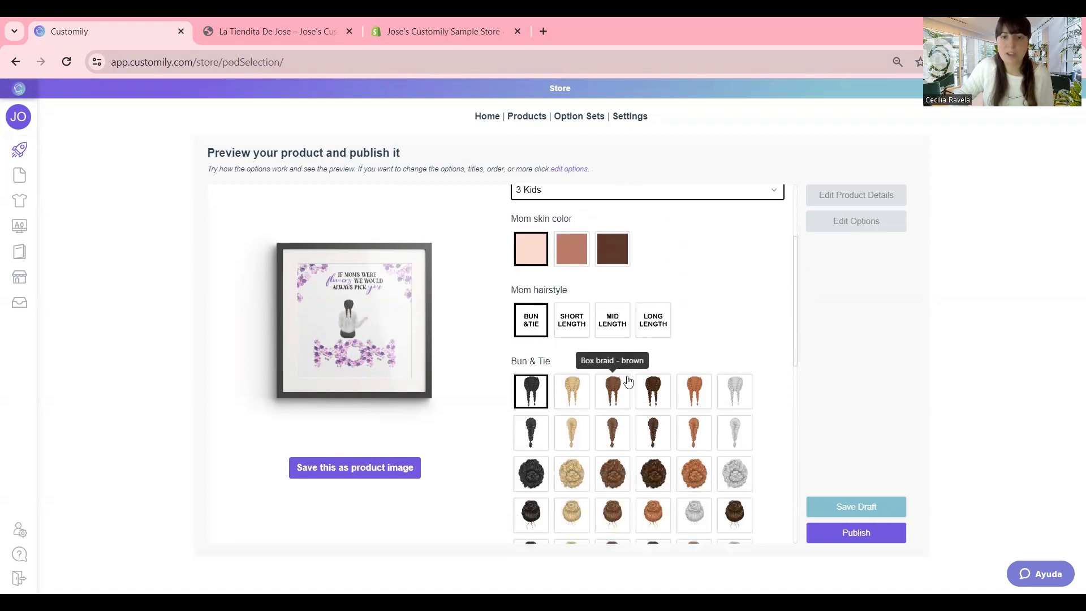
{"action": "scroll", "coordinate": [690, 357], "scroll_direction": "down", "scroll_amount": 1}
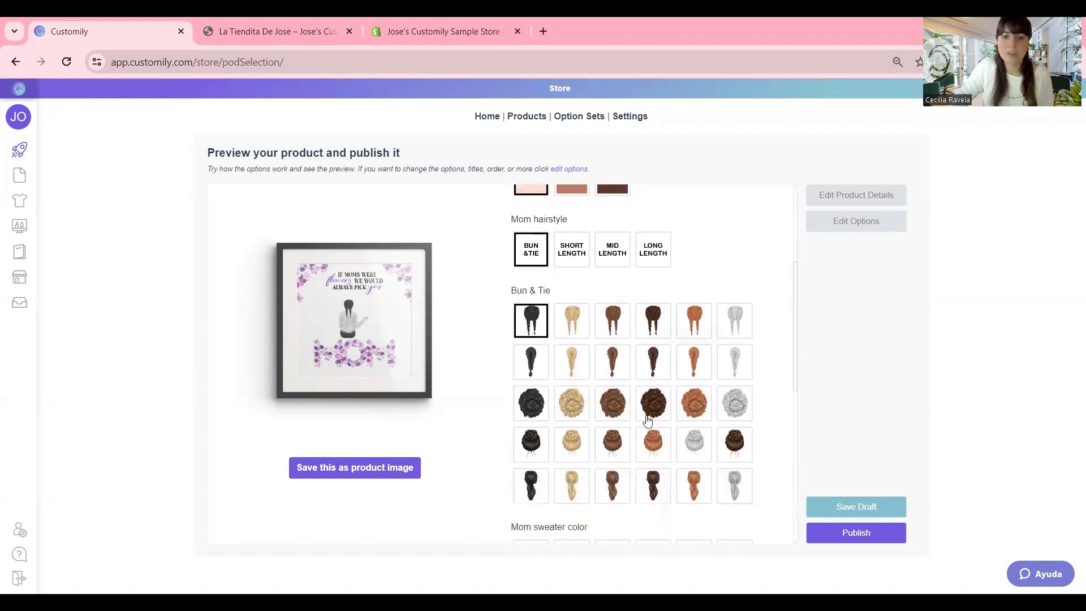
{"action": "left_click", "coordinate": [698, 486]}
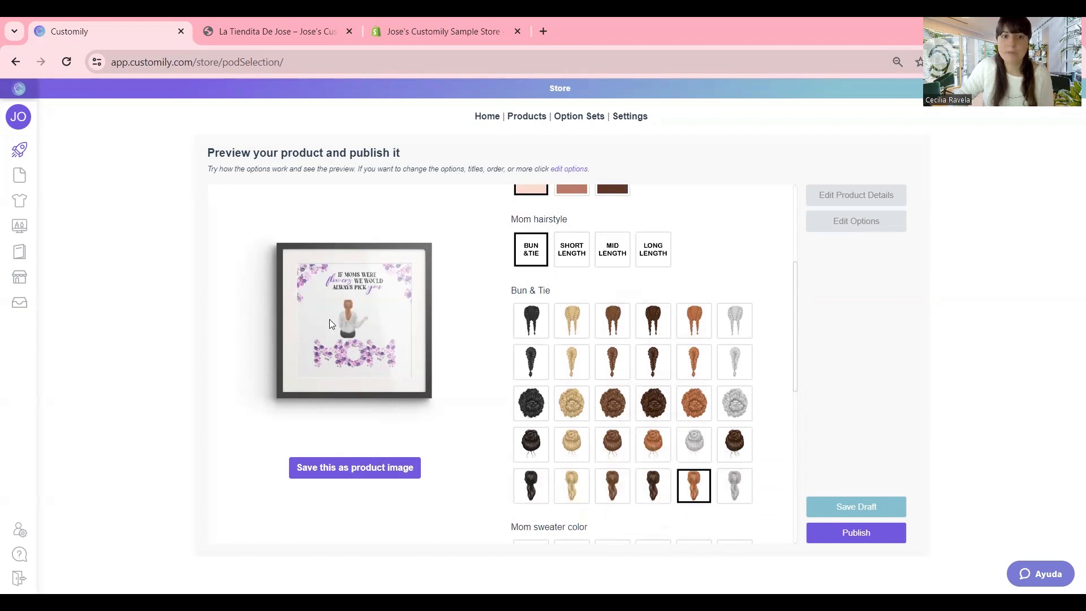
{"action": "left_click", "coordinate": [657, 255]}
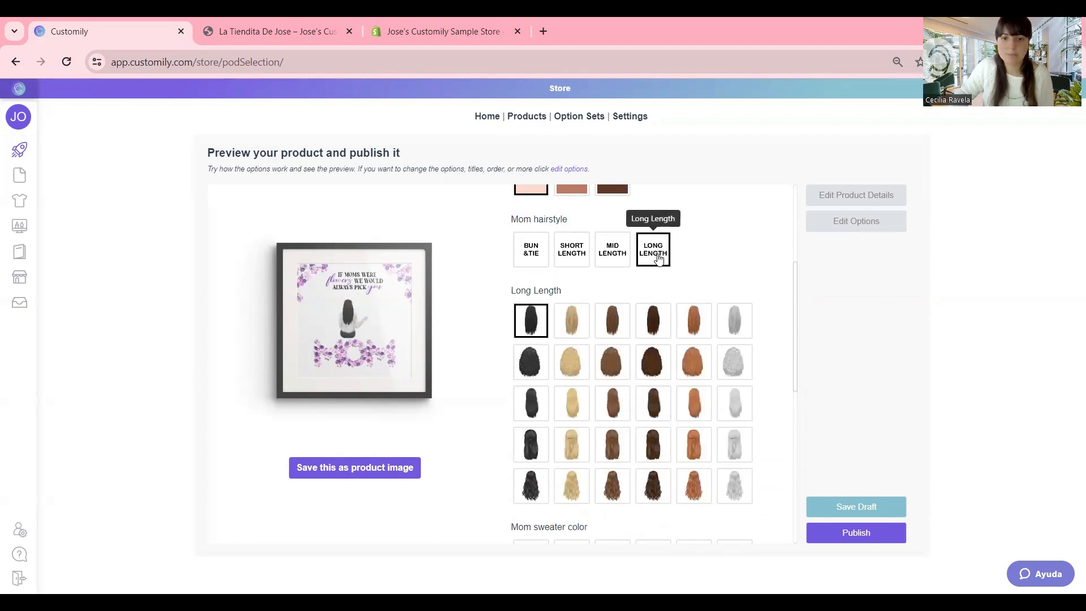
{"action": "left_click", "coordinate": [688, 371]}
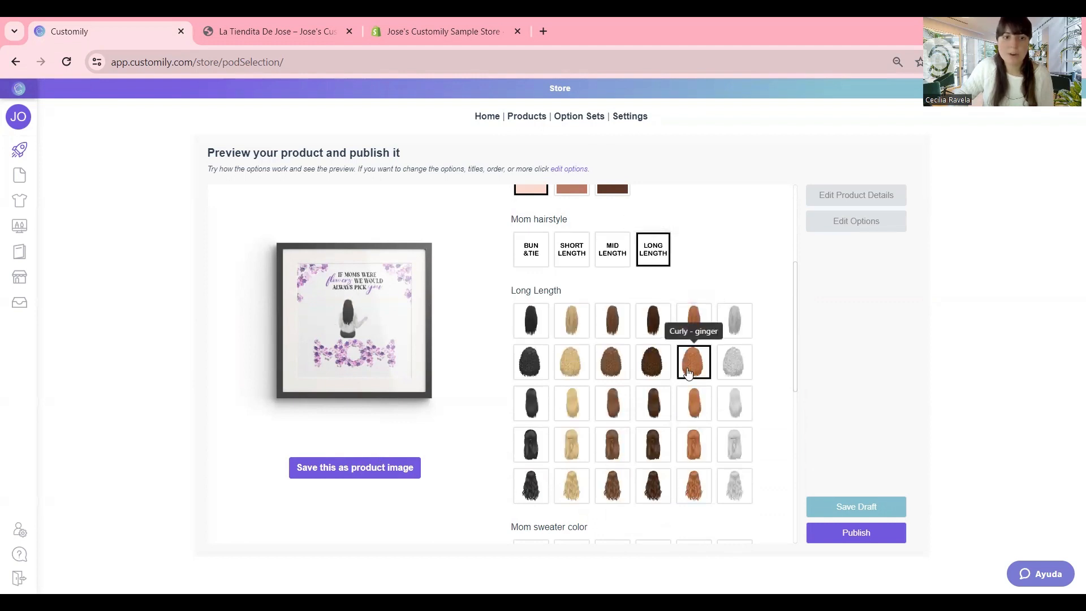
Give the mom figure a pink sweater and white pants
{"action": "scroll", "coordinate": [628, 279], "scroll_direction": "down", "scroll_amount": 1}
{"action": "scroll", "coordinate": [628, 279], "scroll_direction": "down", "scroll_amount": 4}
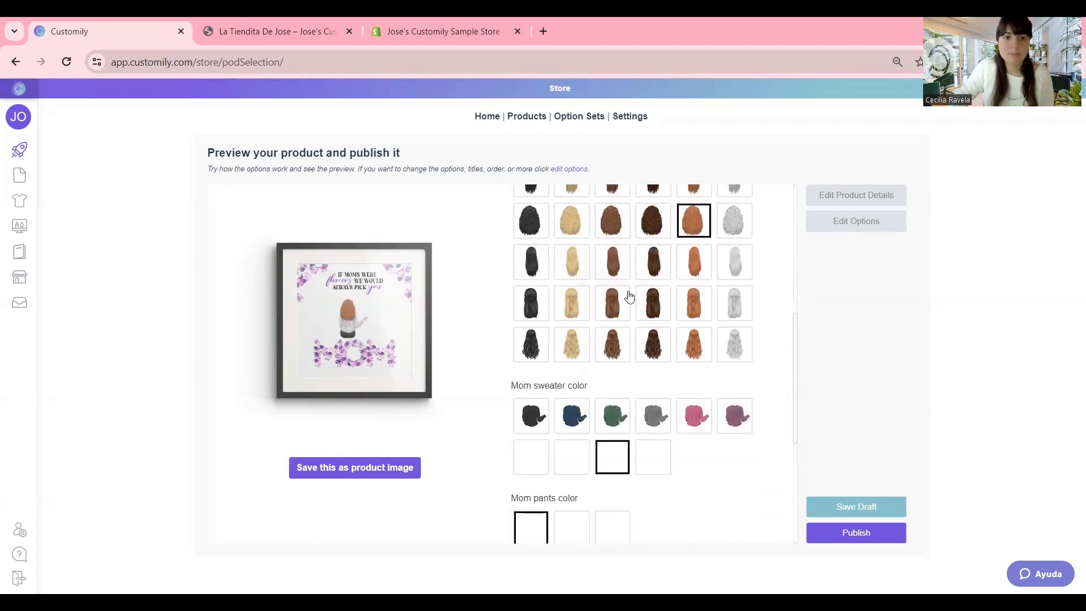
{"action": "left_click", "coordinate": [692, 368]}
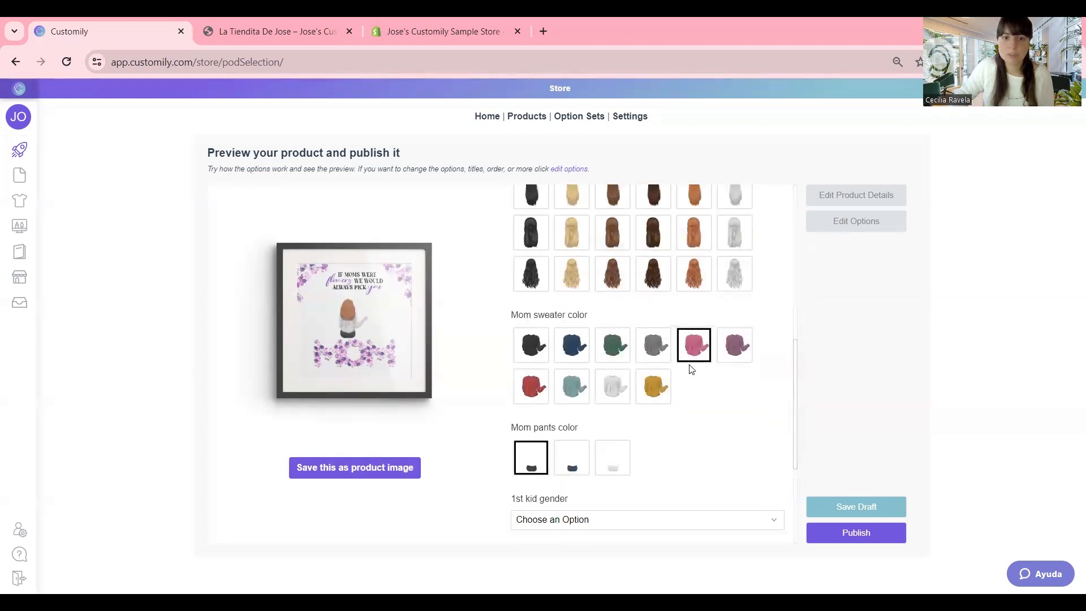
{"action": "scroll", "coordinate": [692, 369], "scroll_direction": "down", "scroll_amount": 1}
{"action": "left_click", "coordinate": [620, 394]}
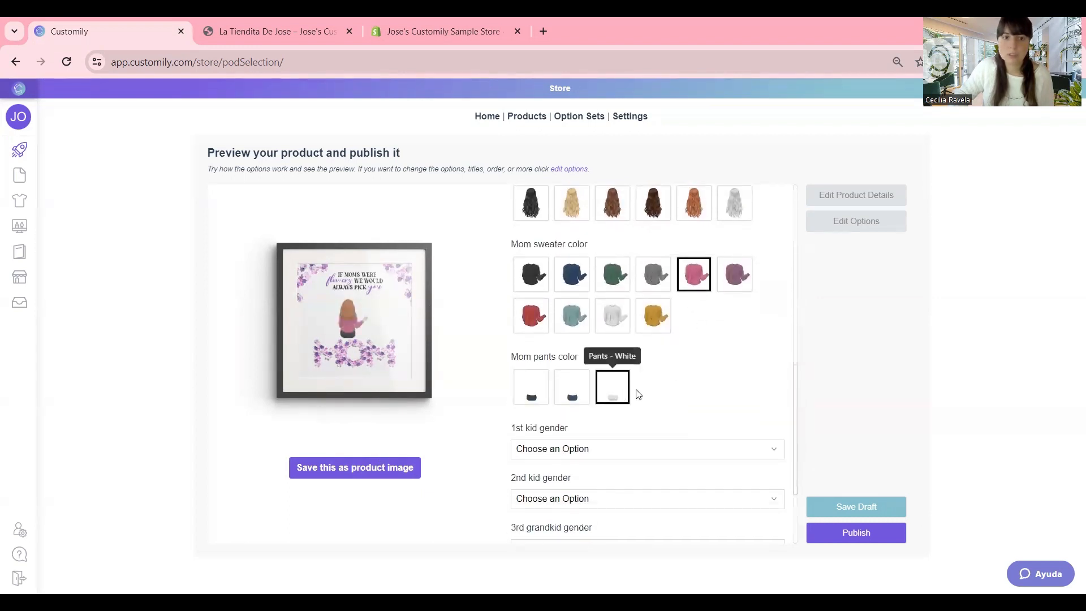
Set the 1st kid's gender to Girl and give her the ginger pigtails from the Bun & Tie hairstyles
{"action": "scroll", "coordinate": [681, 383], "scroll_direction": "down", "scroll_amount": 2}
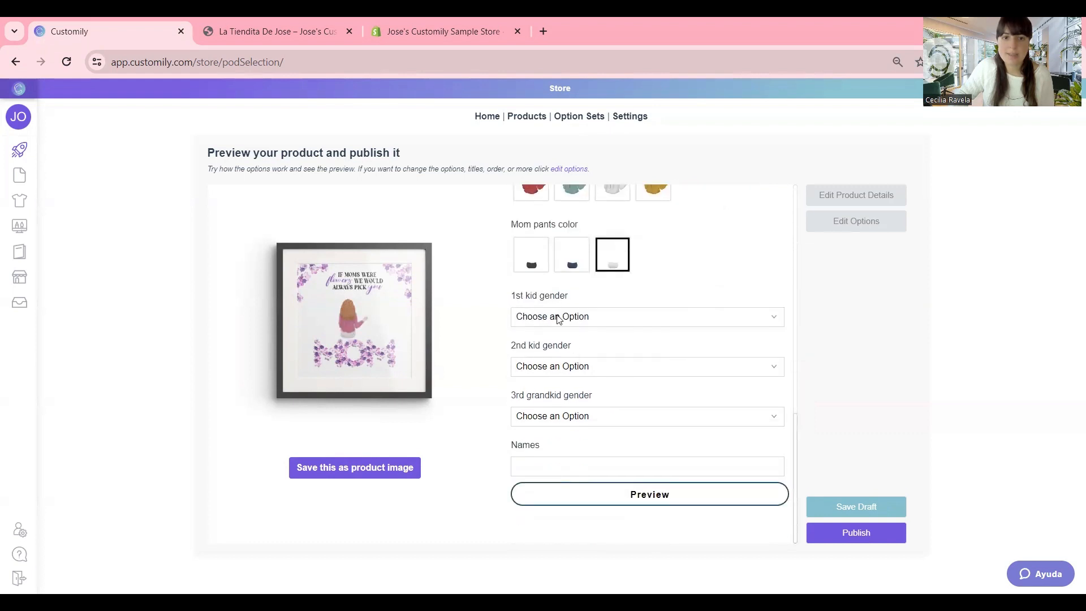
{"action": "left_click", "coordinate": [559, 318]}
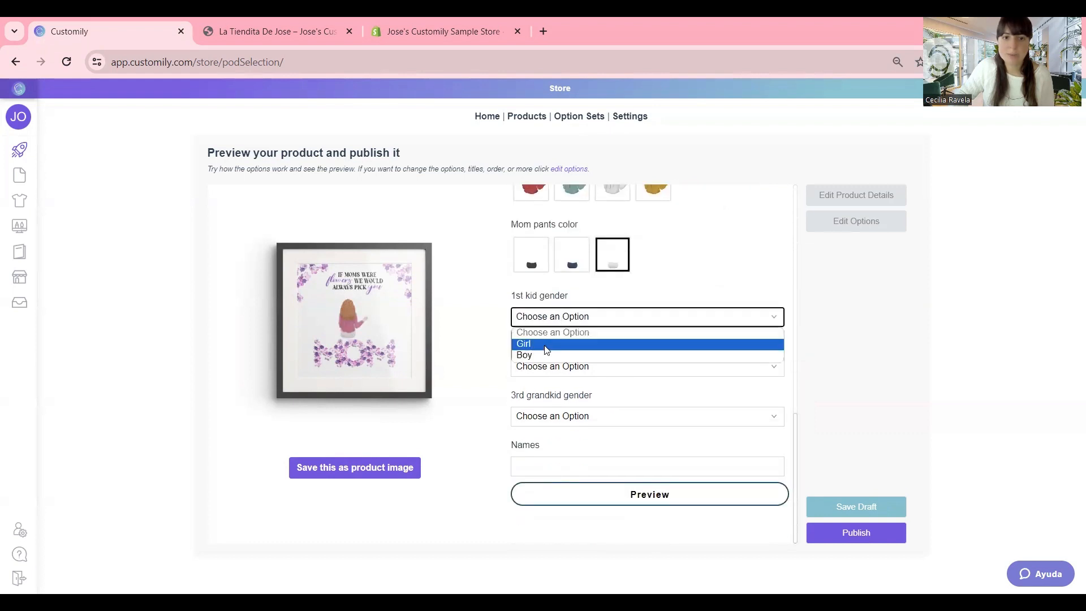
{"action": "left_click", "coordinate": [546, 350]}
{"action": "scroll", "coordinate": [676, 309], "scroll_direction": "down", "scroll_amount": 2}
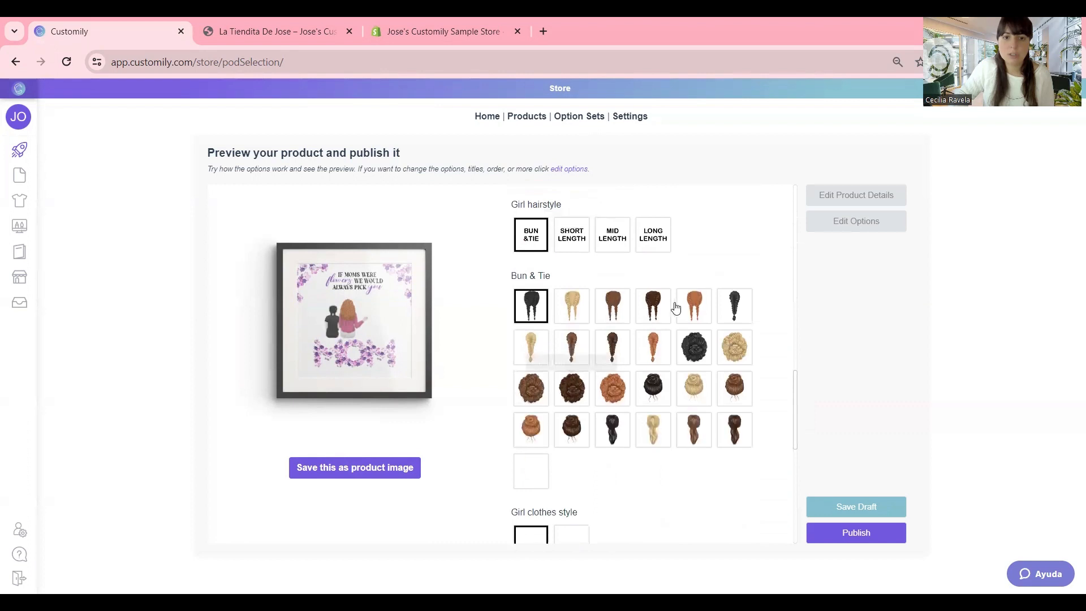
{"action": "left_click", "coordinate": [693, 306]}
Dress the girl in a mustard yellow T-shirt and blue pants
{"action": "scroll", "coordinate": [681, 316], "scroll_direction": "down", "scroll_amount": 2}
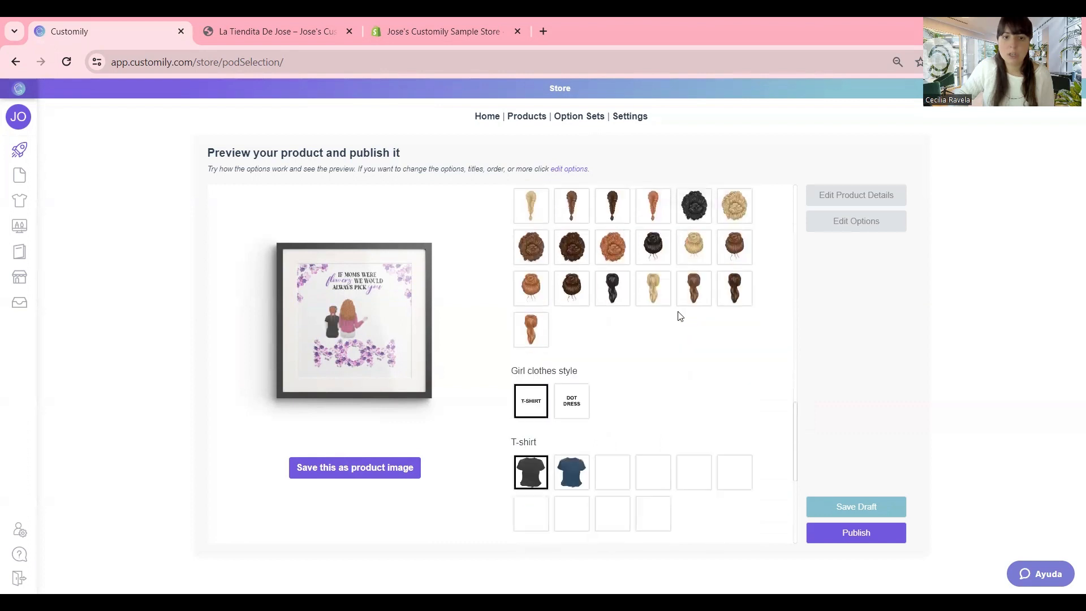
{"action": "scroll", "coordinate": [680, 316], "scroll_direction": "down", "scroll_amount": 1}
{"action": "left_click", "coordinate": [654, 443]}
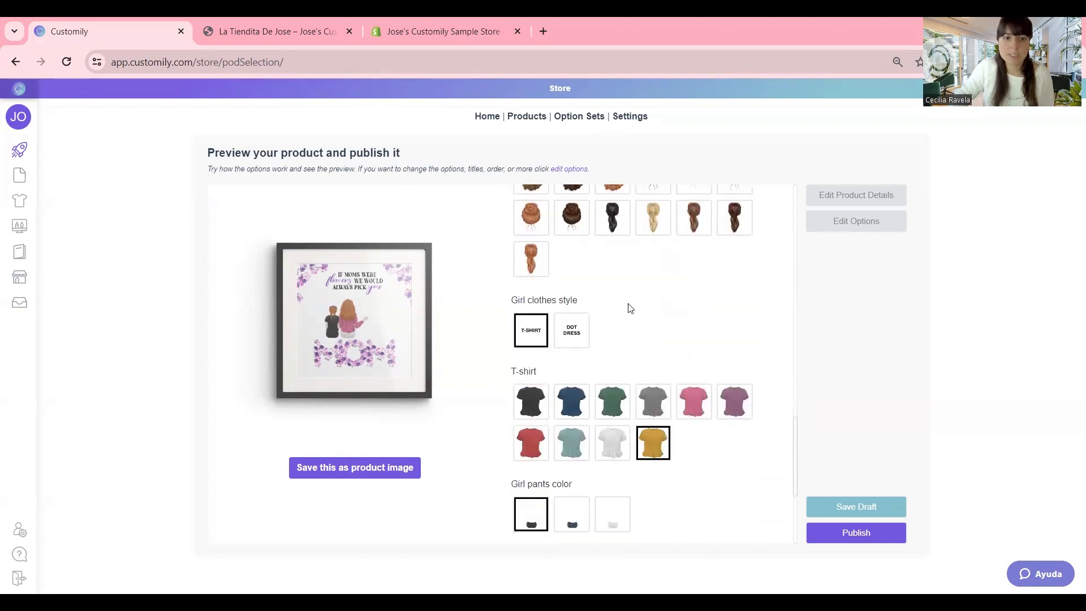
{"action": "scroll", "coordinate": [631, 309], "scroll_direction": "down", "scroll_amount": 2}
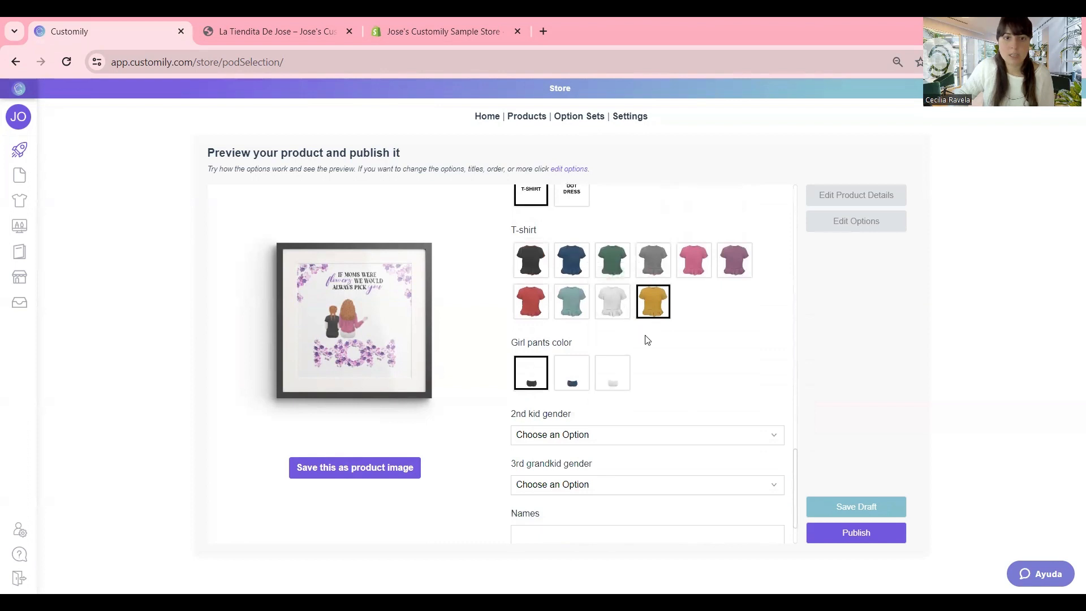
{"action": "left_click", "coordinate": [573, 375]}
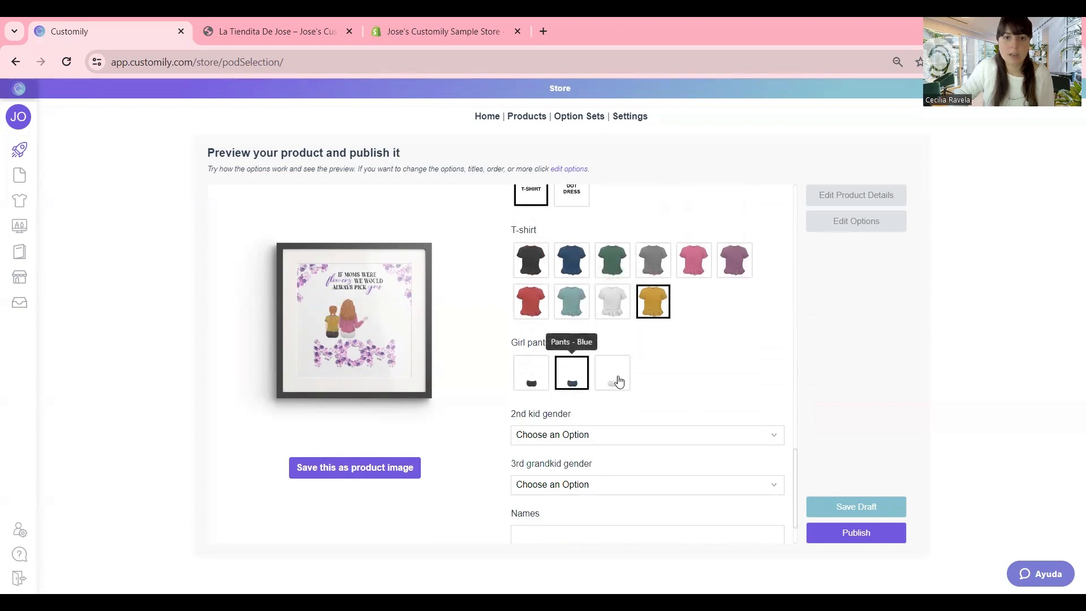
Set the 2nd kid's gender to Boy and give him a short ginger hairstyle from the Straight options
{"action": "scroll", "coordinate": [564, 356], "scroll_direction": "down", "scroll_amount": 1}
{"action": "left_click", "coordinate": [559, 367]}
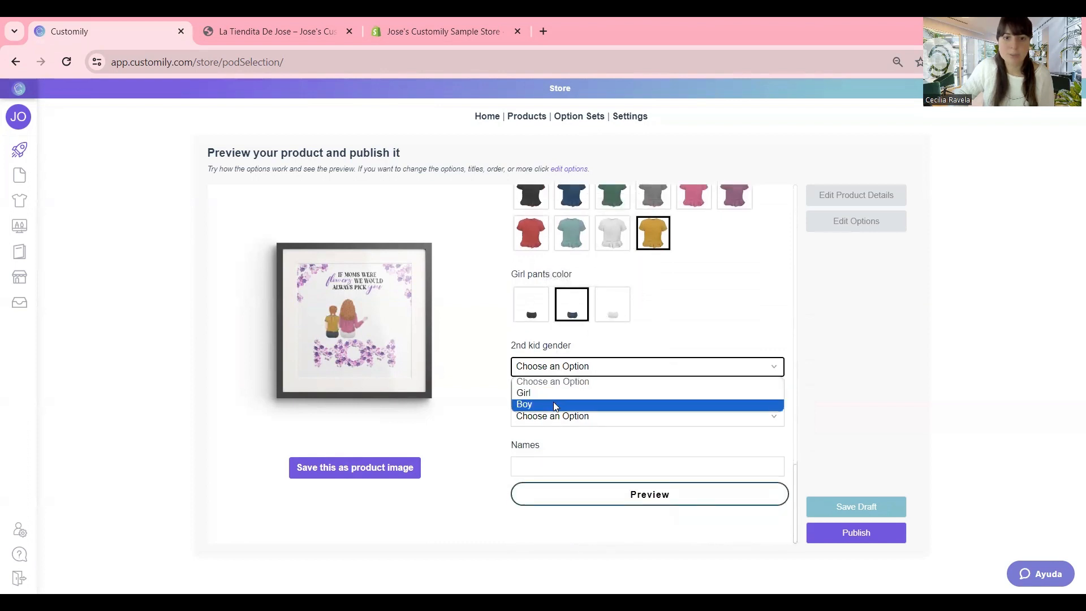
{"action": "left_click", "coordinate": [553, 404]}
{"action": "scroll", "coordinate": [601, 380], "scroll_direction": "down", "scroll_amount": 4}
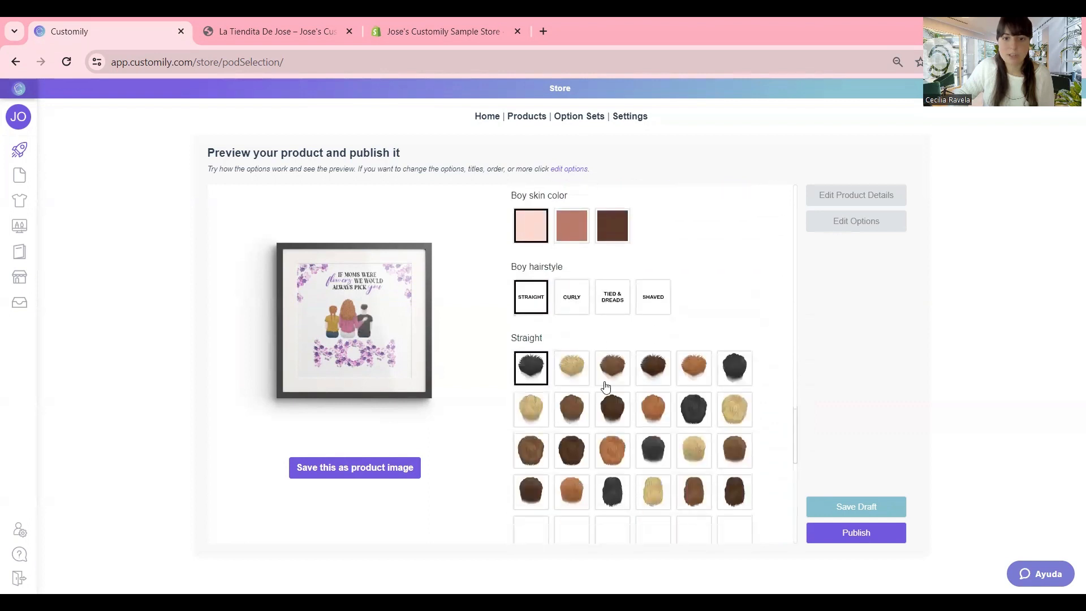
{"action": "left_click", "coordinate": [612, 288]}
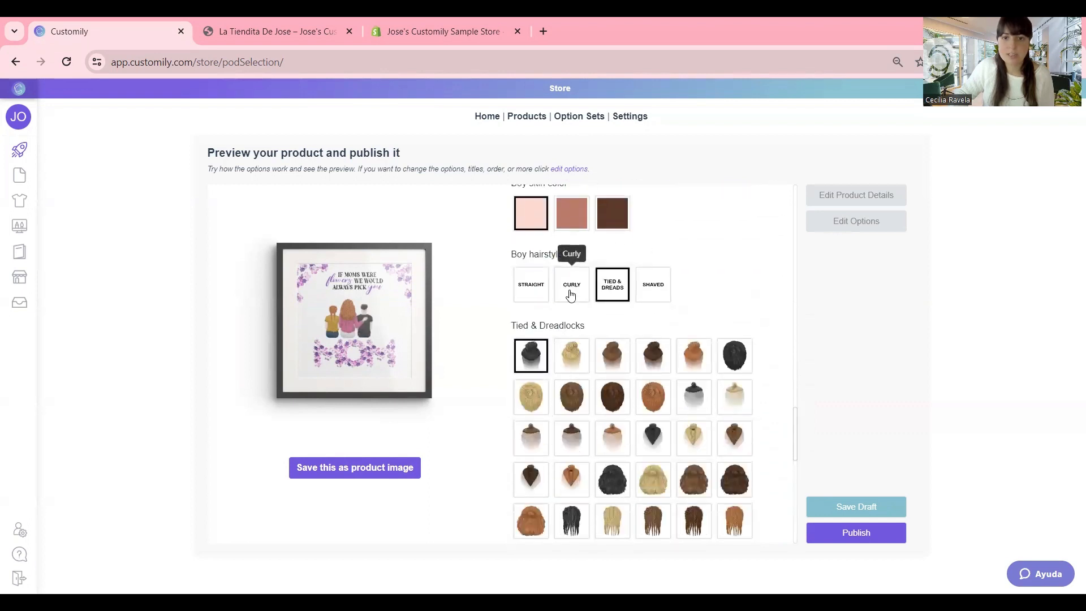
{"action": "left_click", "coordinate": [530, 290]}
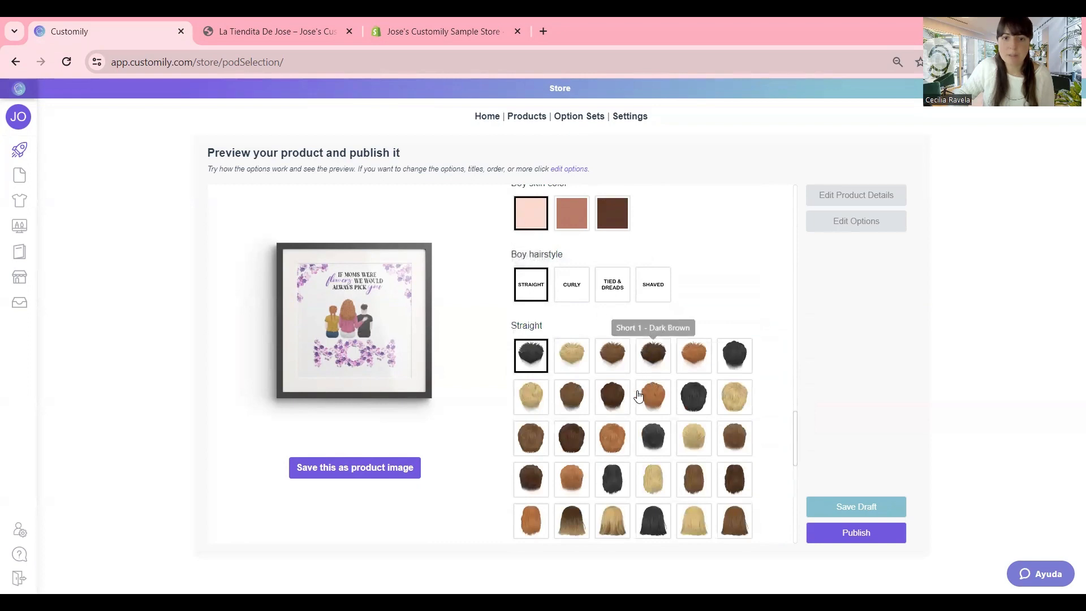
{"action": "left_click", "coordinate": [605, 440]}
{"action": "scroll", "coordinate": [607, 364], "scroll_direction": "up", "scroll_amount": 1}
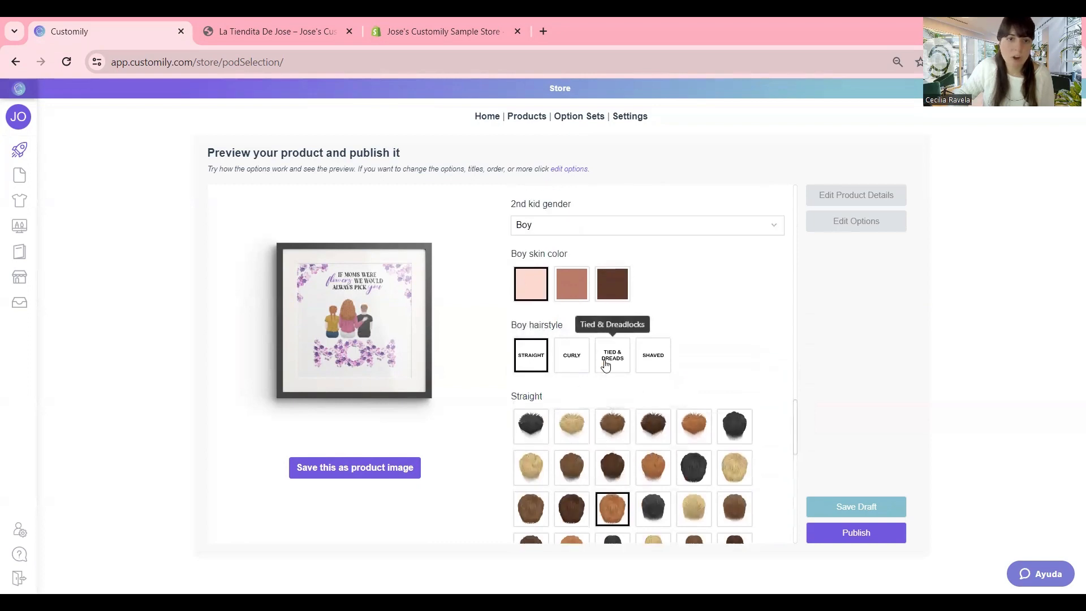
Dress the 2nd kid in a turquoise T-shirt and blue pants
{"action": "scroll", "coordinate": [605, 368], "scroll_direction": "down", "scroll_amount": 4}
{"action": "scroll", "coordinate": [603, 368], "scroll_direction": "down", "scroll_amount": 3}
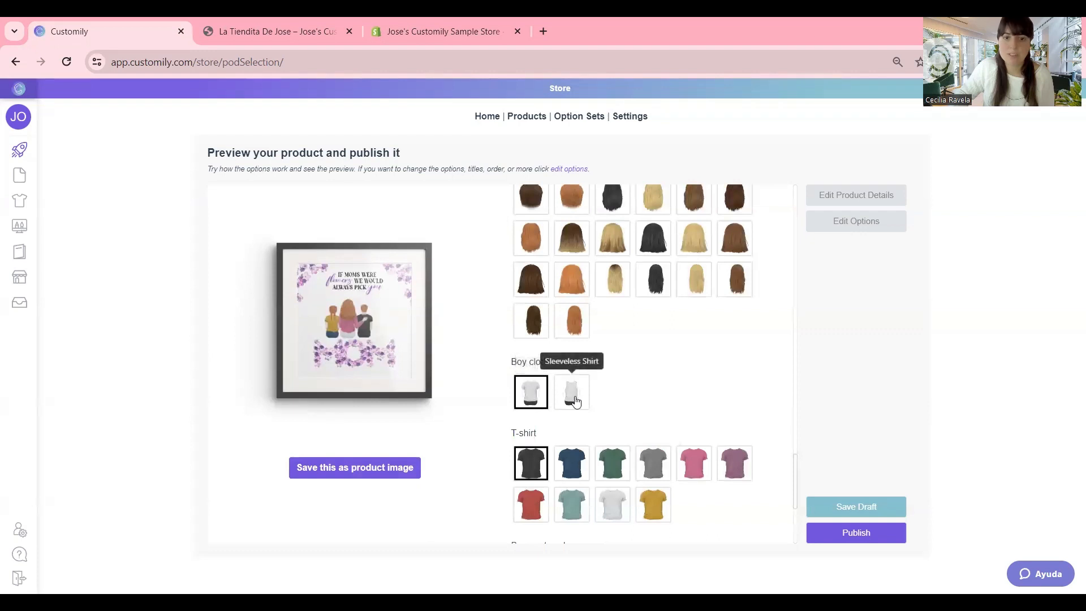
{"action": "scroll", "coordinate": [583, 396], "scroll_direction": "down", "scroll_amount": 1}
{"action": "left_click", "coordinate": [574, 433]}
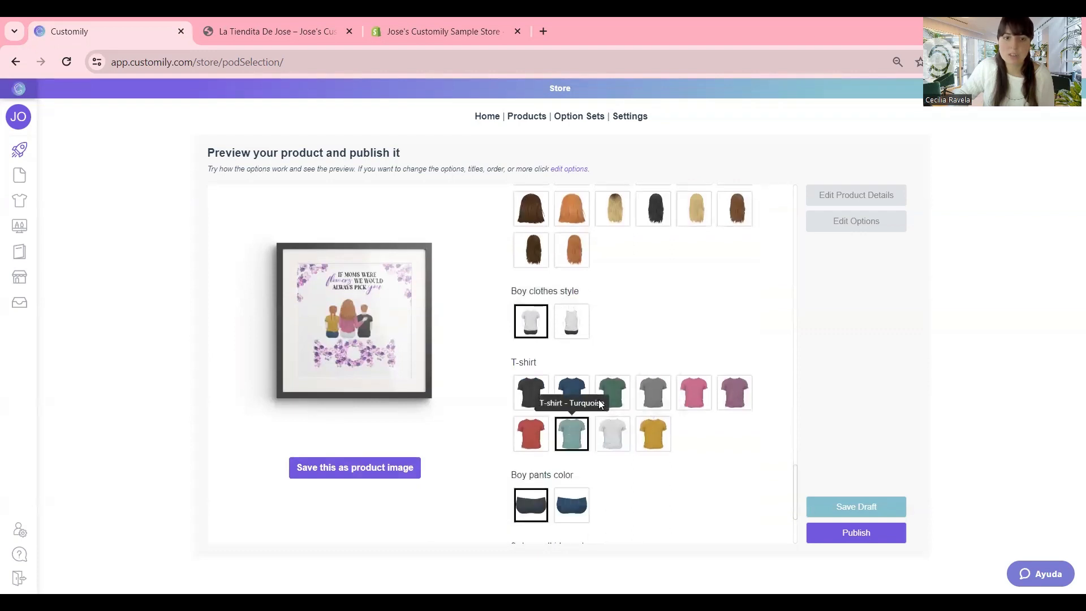
{"action": "scroll", "coordinate": [612, 374], "scroll_direction": "down", "scroll_amount": 2}
{"action": "left_click", "coordinate": [571, 363]}
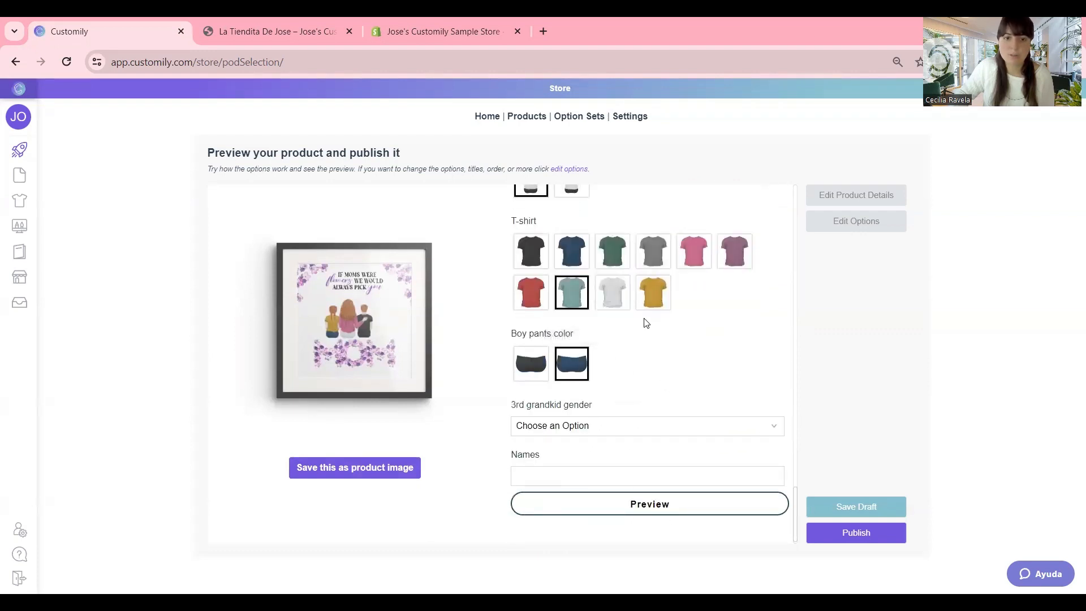
Set the 3rd grandkid's gender to Boy and give him a short dark brown hairstyle from the Straight options
{"action": "scroll", "coordinate": [575, 419], "scroll_direction": "down", "scroll_amount": 1}
{"action": "left_click", "coordinate": [583, 420]}
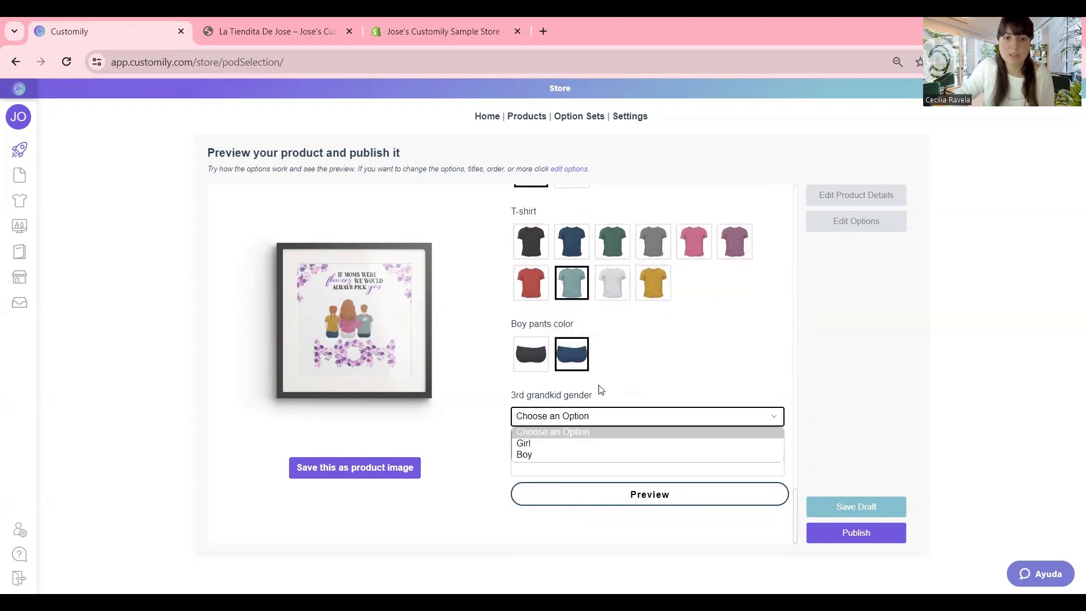
{"action": "left_click", "coordinate": [539, 421]}
{"action": "left_click", "coordinate": [539, 421]}
{"action": "left_click", "coordinate": [535, 456]}
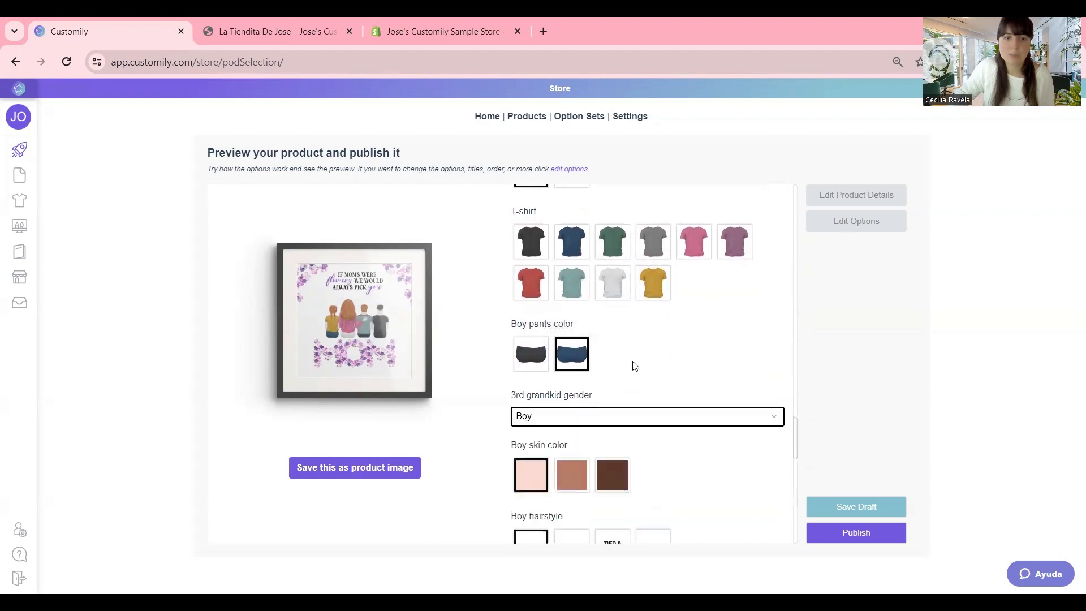
{"action": "scroll", "coordinate": [631, 356], "scroll_direction": "down", "scroll_amount": 2}
{"action": "scroll", "coordinate": [577, 340], "scroll_direction": "down", "scroll_amount": 2}
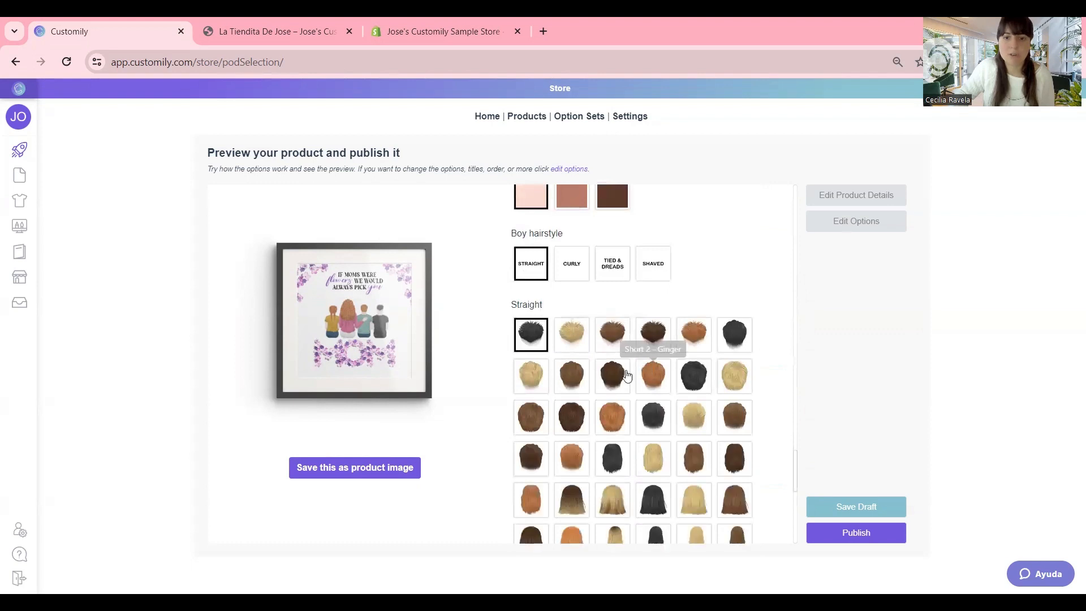
{"action": "left_click", "coordinate": [613, 373]}
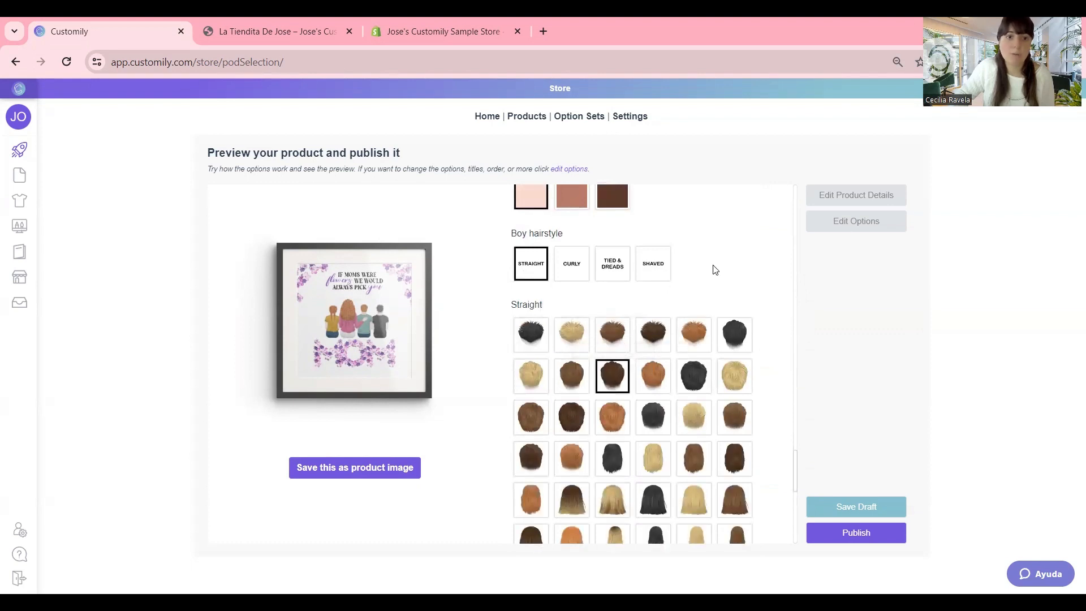
Dress the 3rd kid in a blue T-shirt and blue shorts
{"action": "scroll", "coordinate": [713, 269], "scroll_direction": "down", "scroll_amount": 2}
{"action": "scroll", "coordinate": [648, 320], "scroll_direction": "down", "scroll_amount": 1}
{"action": "scroll", "coordinate": [645, 322], "scroll_direction": "down", "scroll_amount": 2}
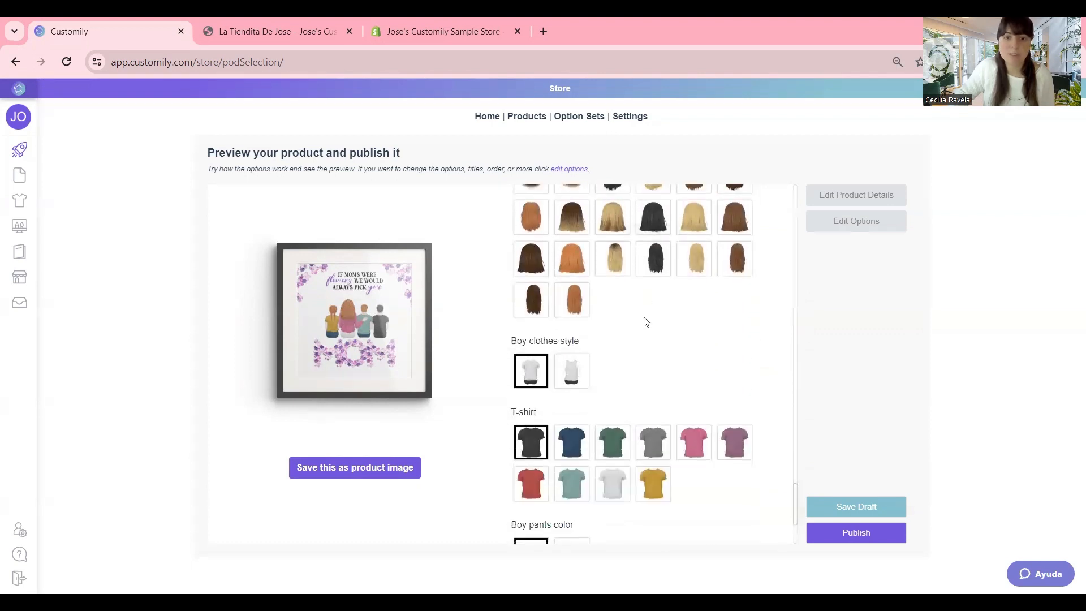
{"action": "left_click", "coordinate": [572, 374]}
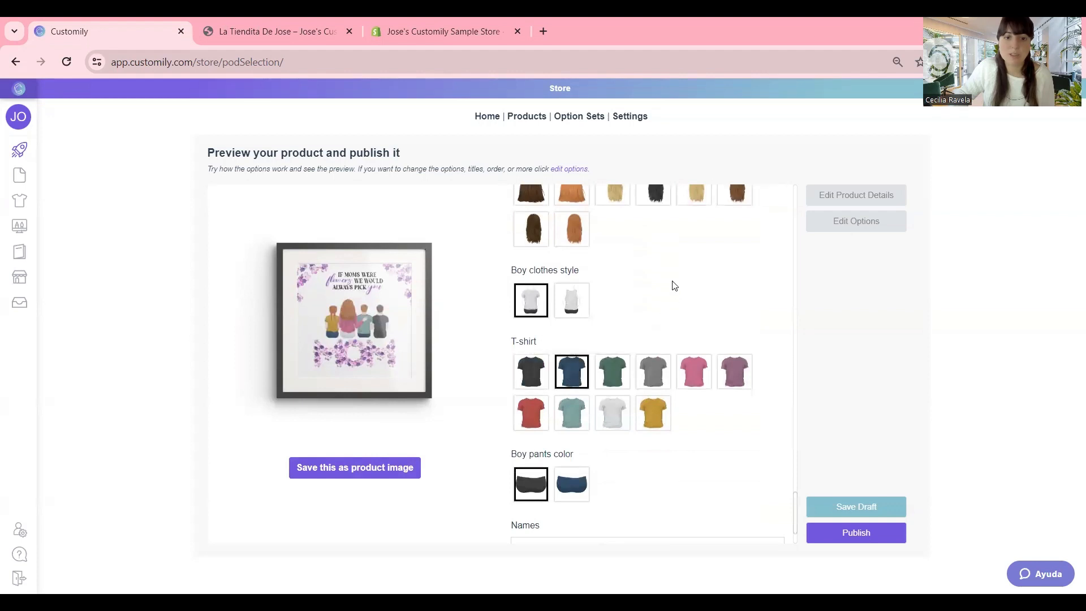
{"action": "scroll", "coordinate": [693, 284], "scroll_direction": "down", "scroll_amount": 1}
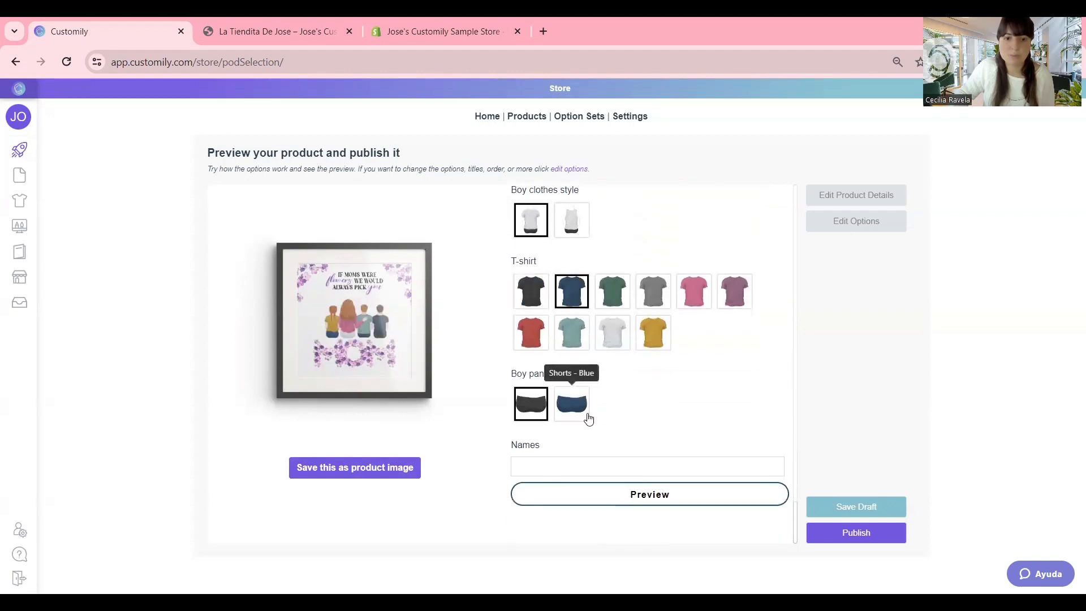
{"action": "left_click", "coordinate": [586, 413]}
Fill in the Names field with the first names of the three kids
{"action": "left_click", "coordinate": [567, 463]}
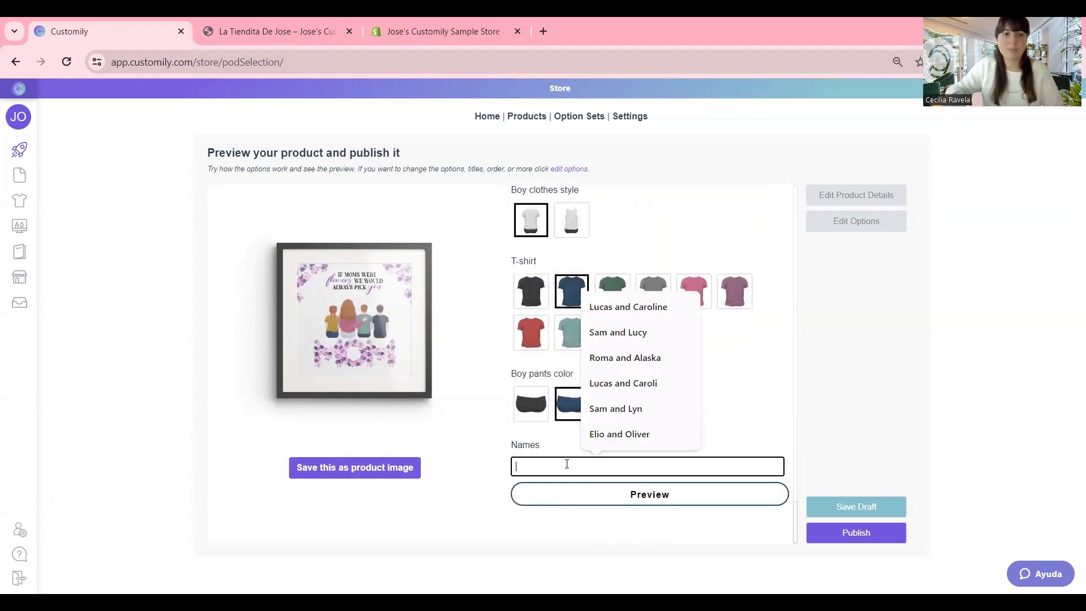
{"action": "type", "text": "Luc"}
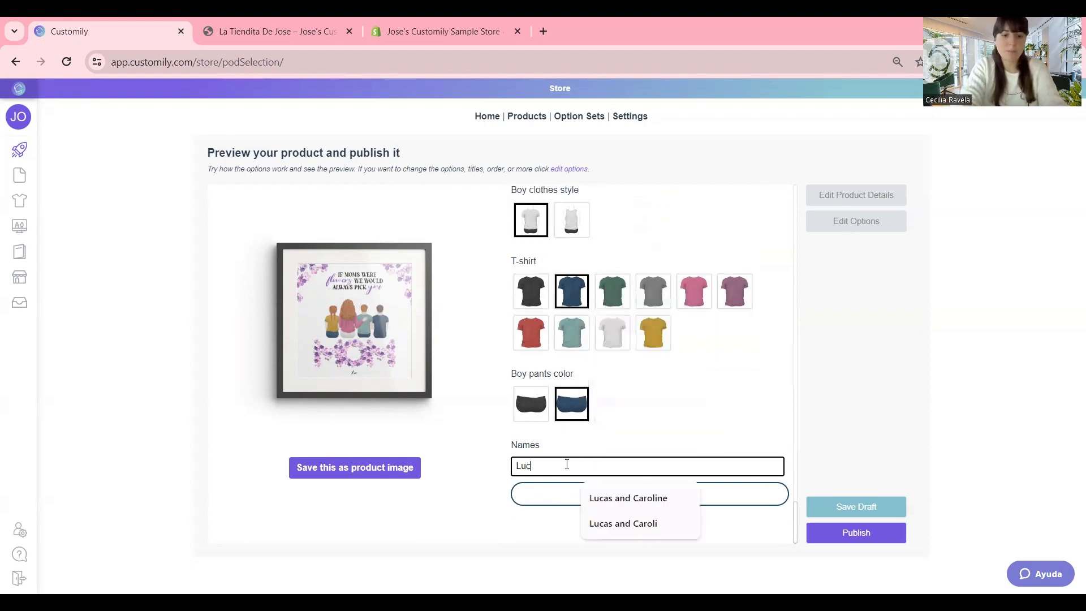
{"action": "type", "text": "y, Sam and Peter"}
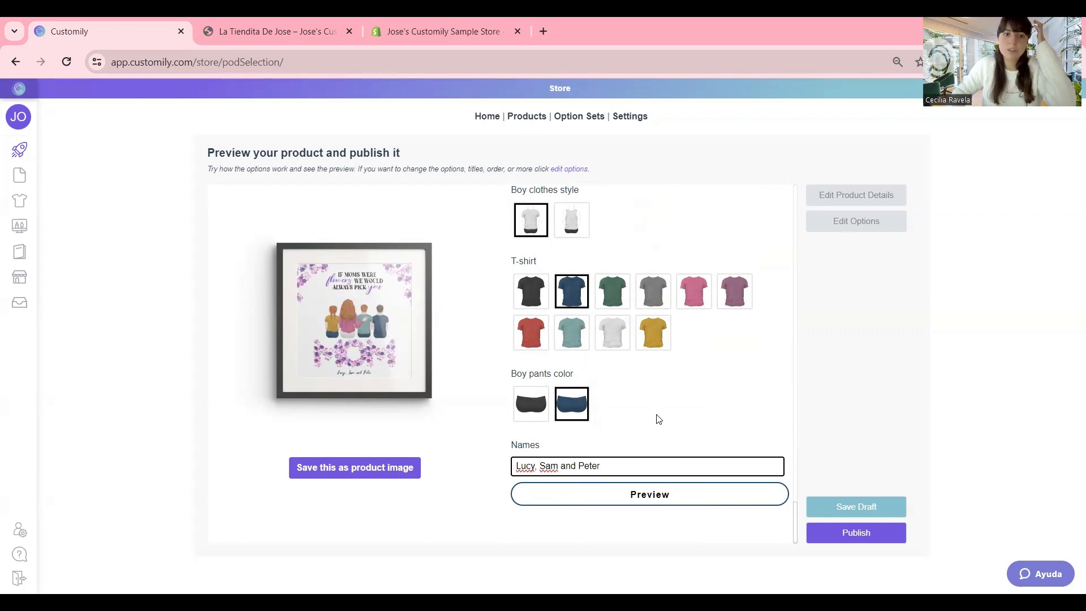
Check the chosen options and the enlarged preview of the framed print, and save the preview as the product image
{"action": "scroll", "coordinate": [655, 417], "scroll_direction": "up", "scroll_amount": 10}
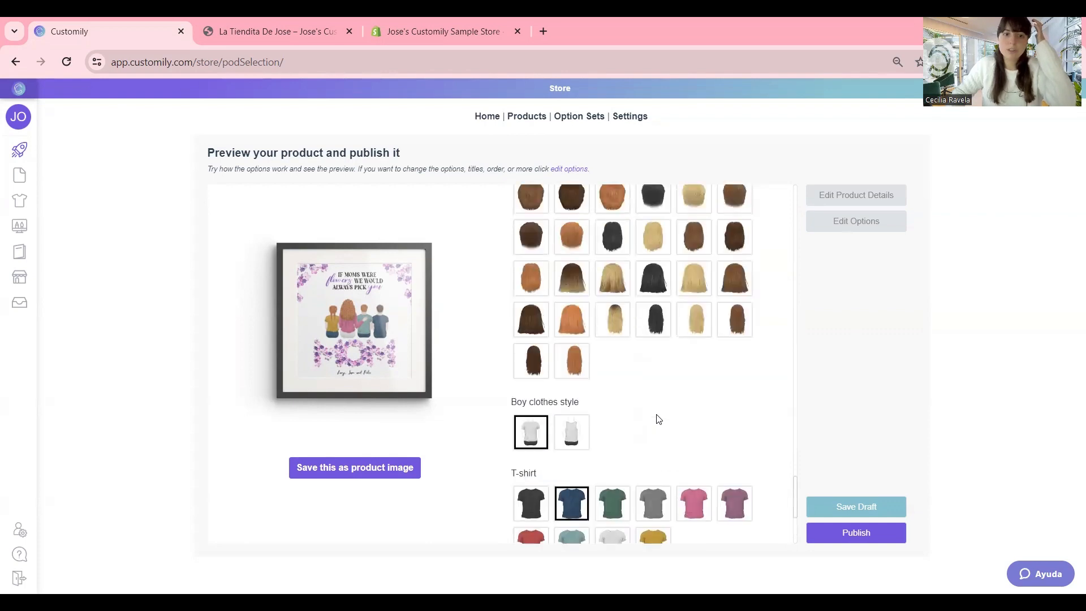
{"action": "scroll", "coordinate": [658, 419], "scroll_direction": "up", "scroll_amount": 10}
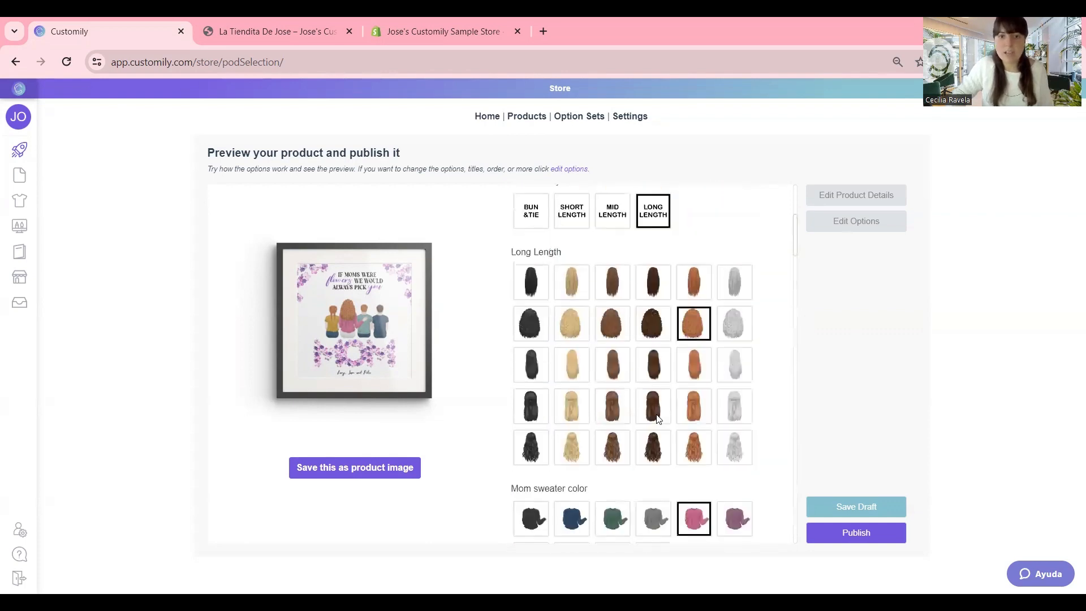
{"action": "scroll", "coordinate": [663, 317], "scroll_direction": "down", "scroll_amount": 15}
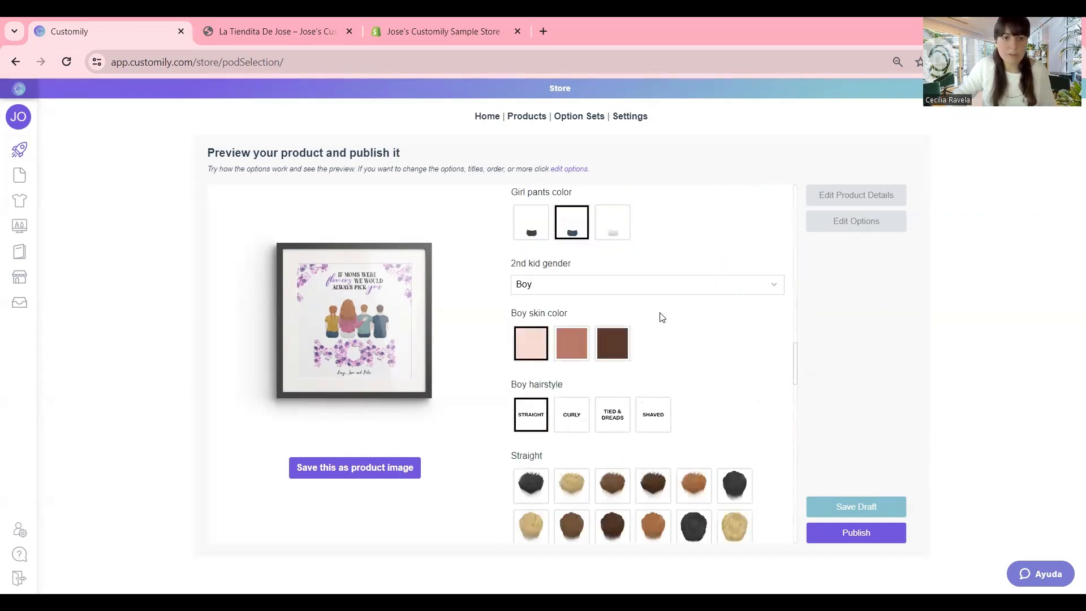
{"action": "scroll", "coordinate": [659, 314], "scroll_direction": "down", "scroll_amount": 5}
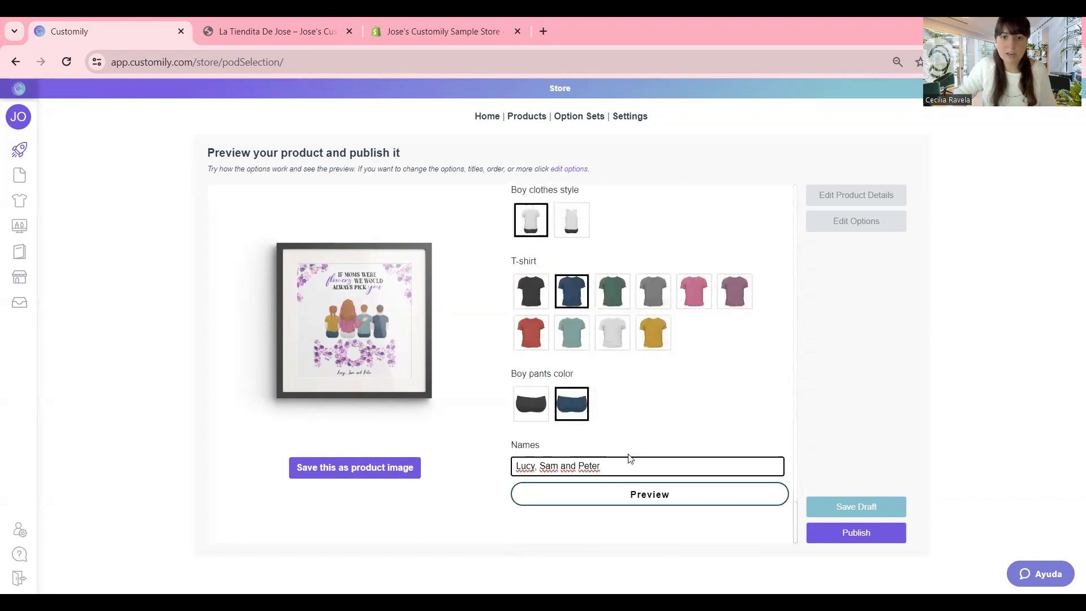
{"action": "left_click", "coordinate": [635, 504]}
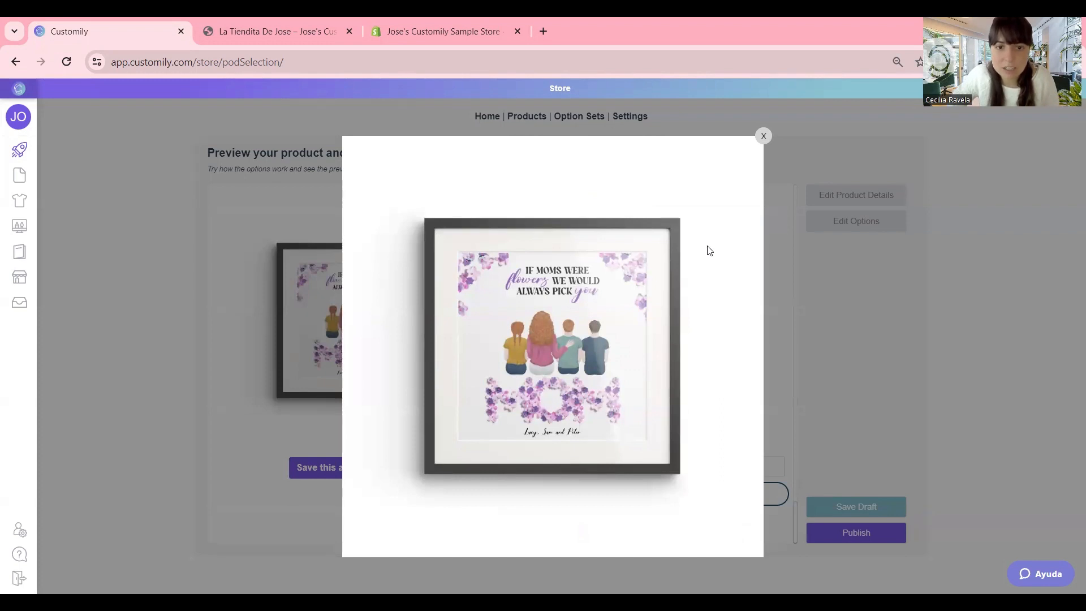
{"action": "left_click", "coordinate": [763, 137]}
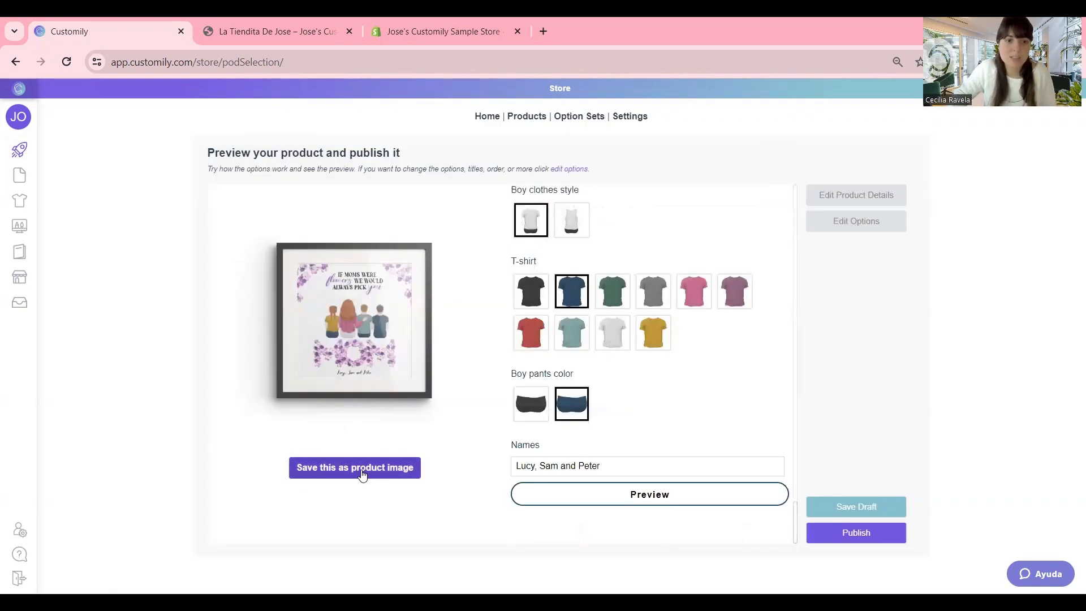
{"action": "left_click", "coordinate": [399, 473]}
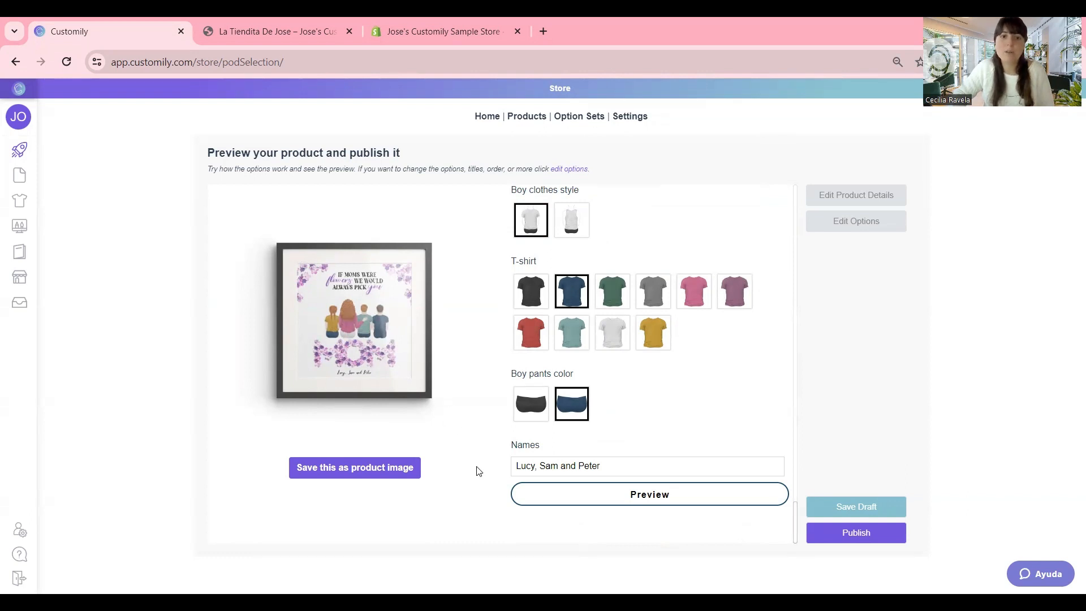
Examine the enlarged preview of the framed print and review the options chosen for the kids
{"action": "scroll", "coordinate": [616, 342], "scroll_direction": "up", "scroll_amount": 6}
{"action": "scroll", "coordinate": [628, 396], "scroll_direction": "down", "scroll_amount": 6}
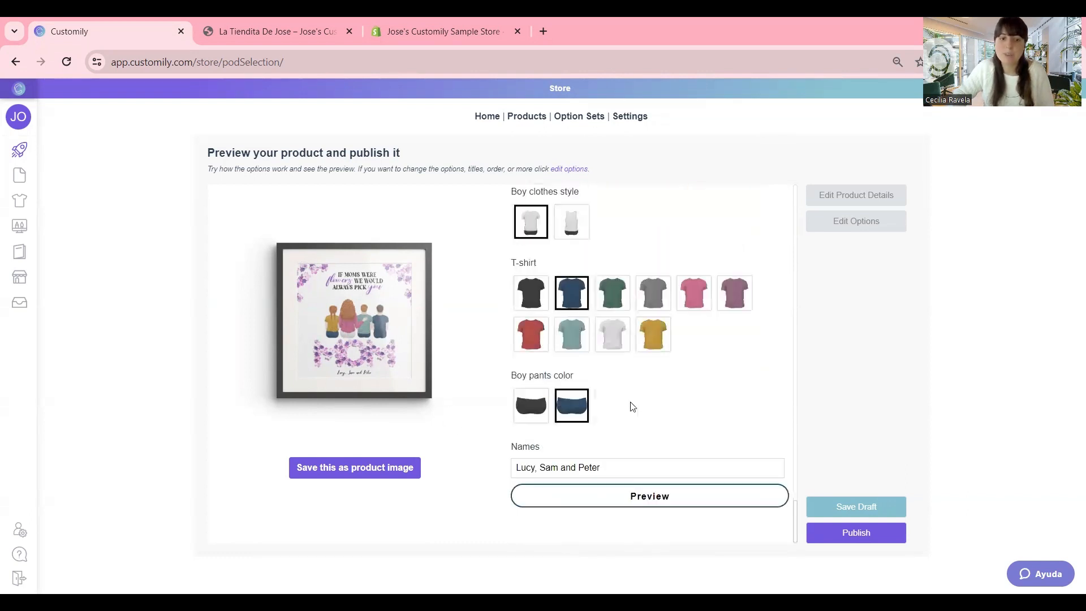
{"action": "left_click", "coordinate": [640, 499]}
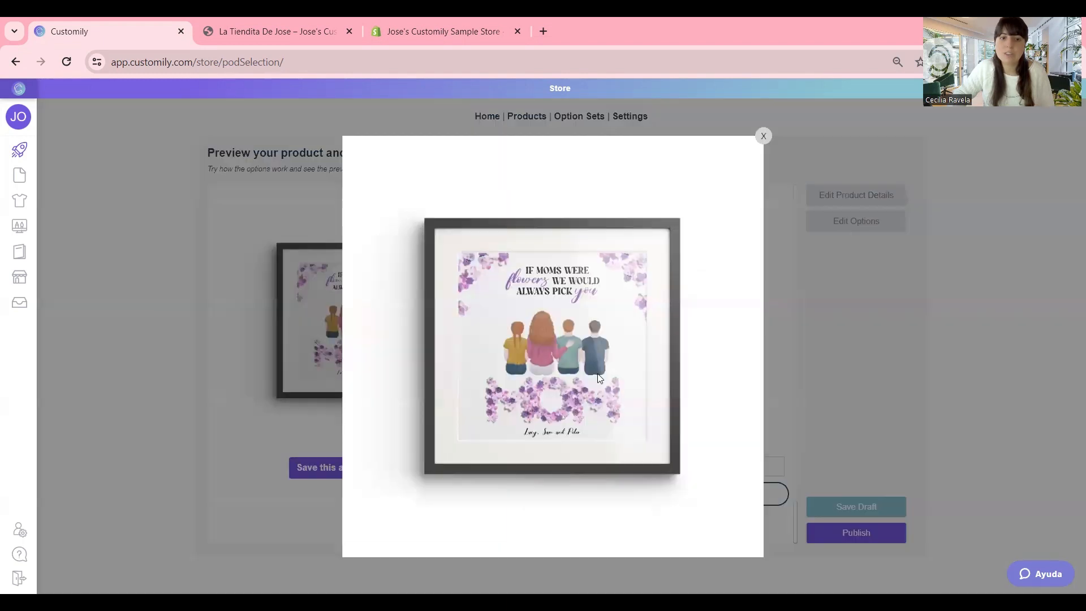
{"action": "right_click", "coordinate": [535, 300]}
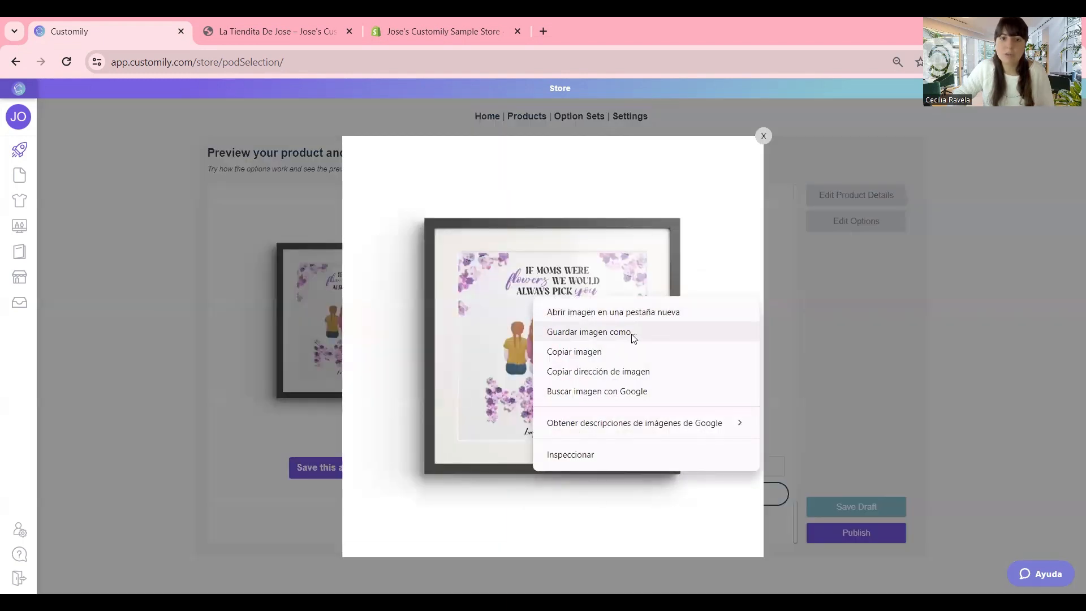
{"action": "left_click", "coordinate": [763, 136]}
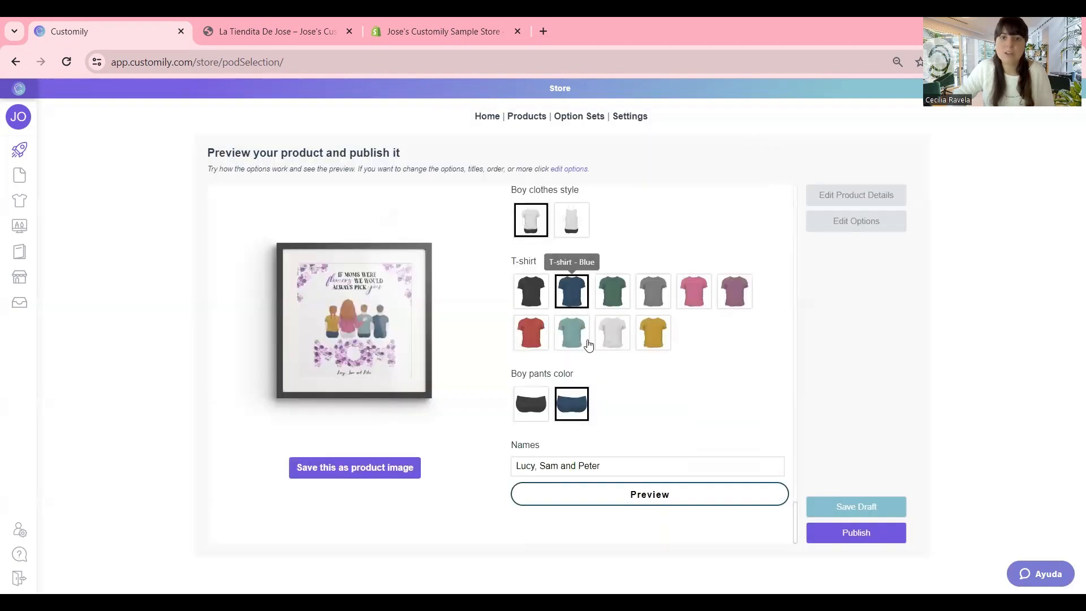
{"action": "scroll", "coordinate": [593, 405], "scroll_direction": "up", "scroll_amount": 1}
{"action": "scroll", "coordinate": [593, 406], "scroll_direction": "up", "scroll_amount": 10}
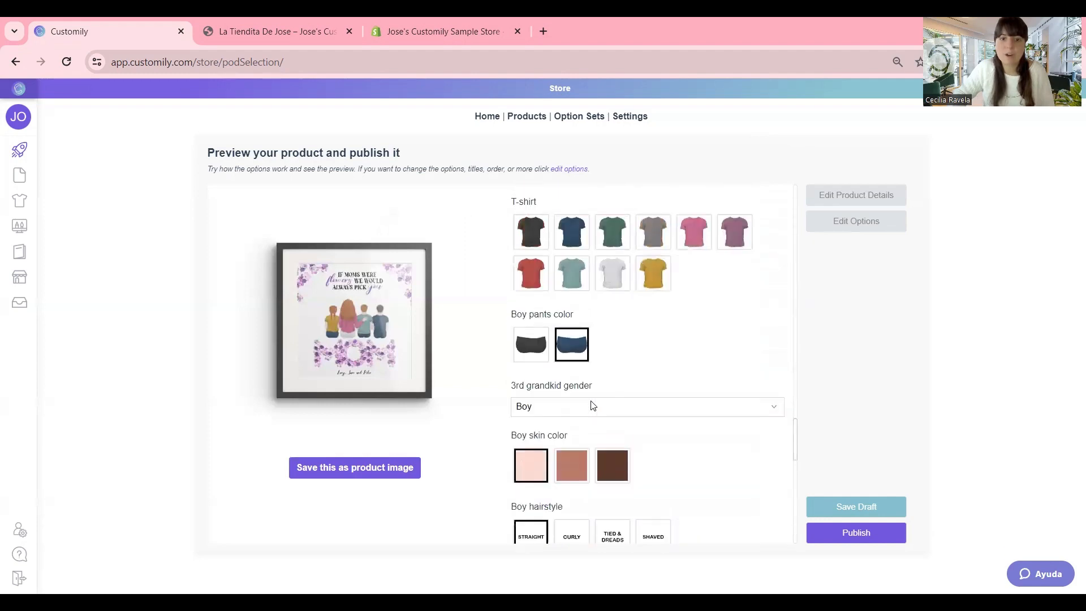
{"action": "scroll", "coordinate": [593, 405], "scroll_direction": "up", "scroll_amount": 5}
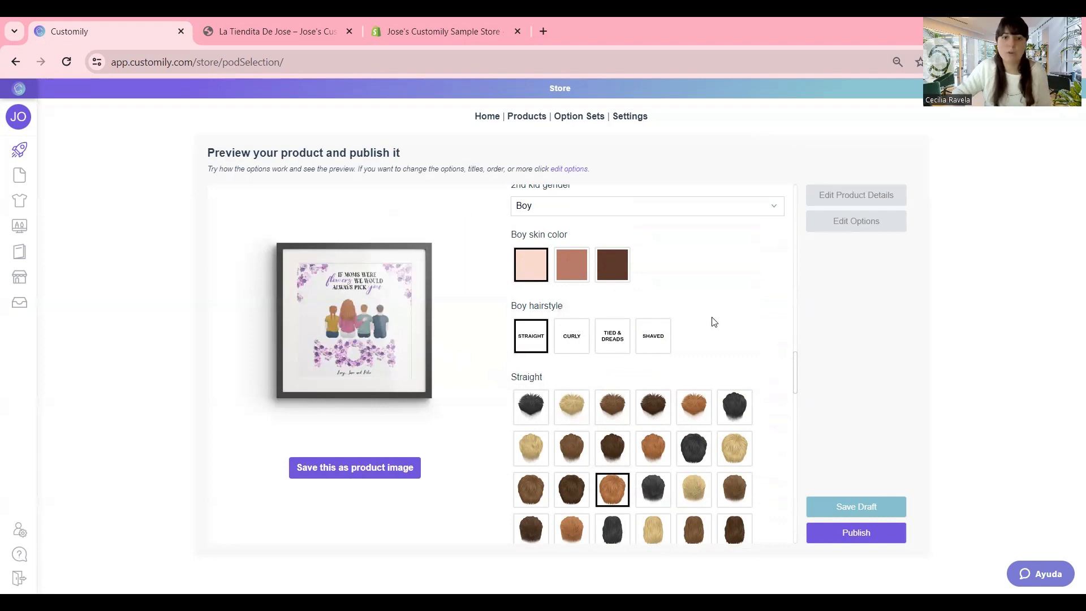
{"action": "scroll", "coordinate": [711, 323], "scroll_direction": "down", "scroll_amount": 10}
{"action": "scroll", "coordinate": [712, 331], "scroll_direction": "down", "scroll_amount": 10}
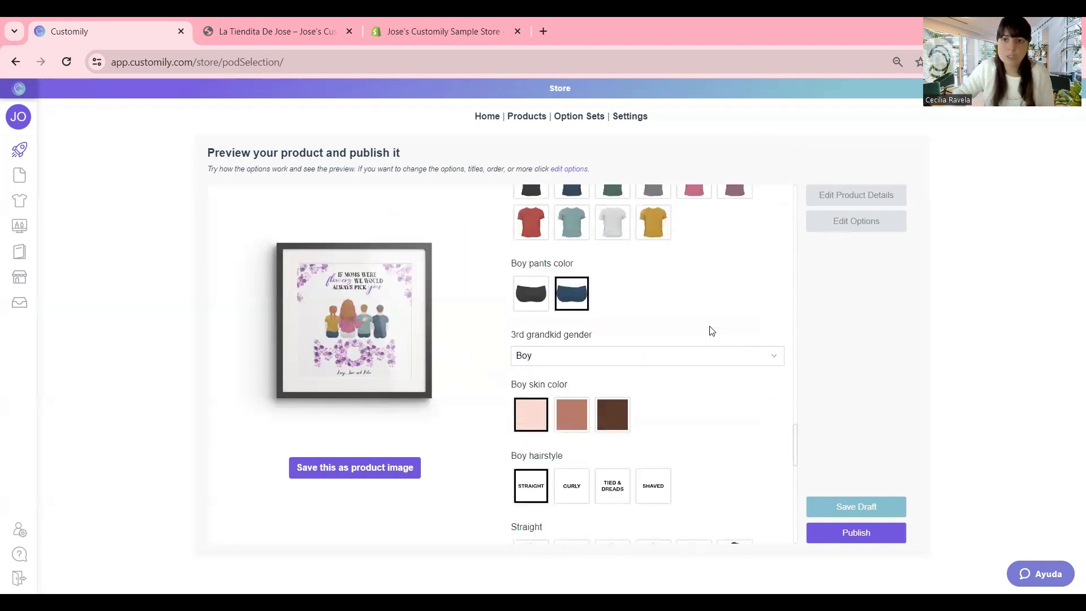
Open the product details for editing and change the title to "Personalized Passepartout for Mom"
{"action": "left_click", "coordinate": [870, 199]}
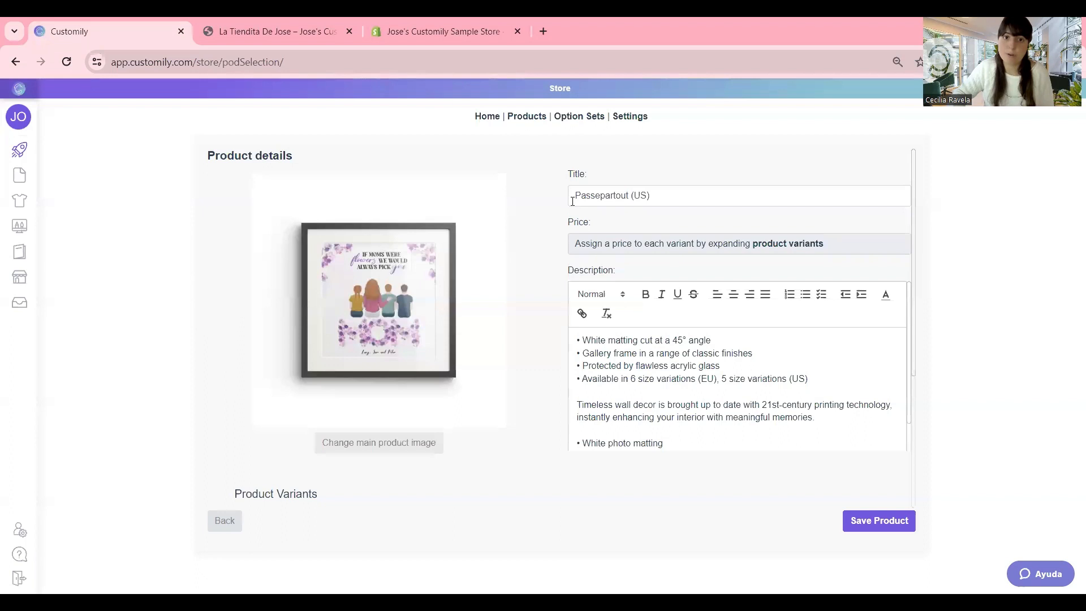
{"action": "left_click", "coordinate": [574, 198]}
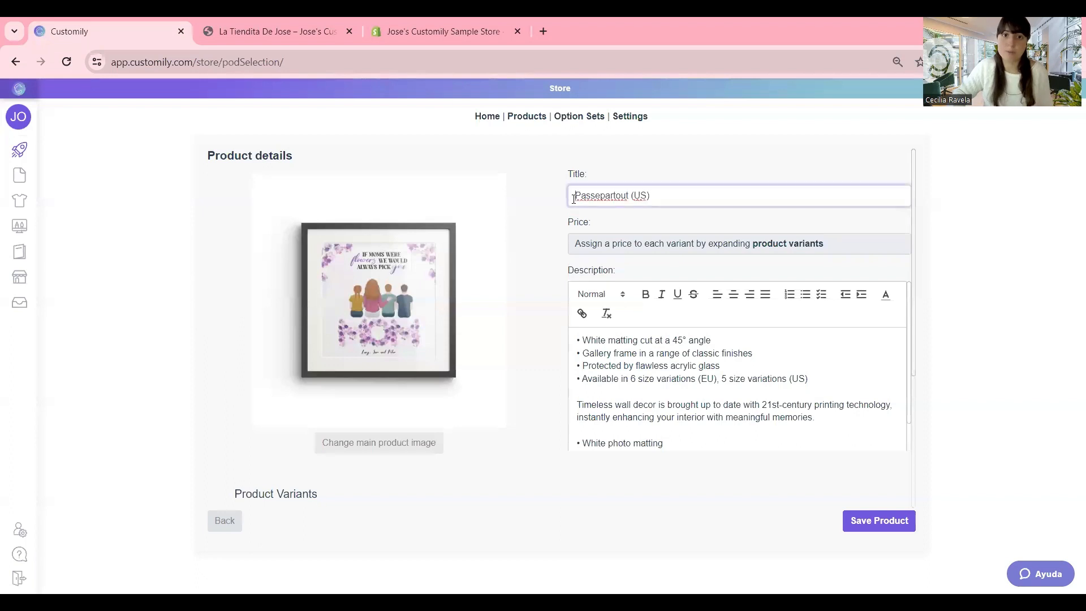
{"action": "type", "text": "Person"}
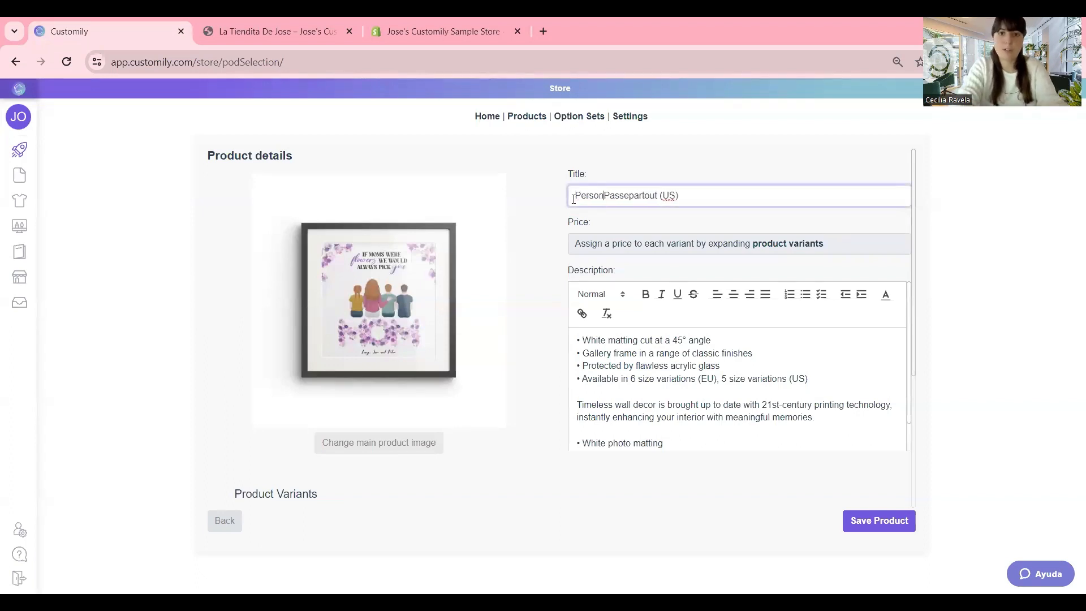
{"action": "type", "text": "alized"}
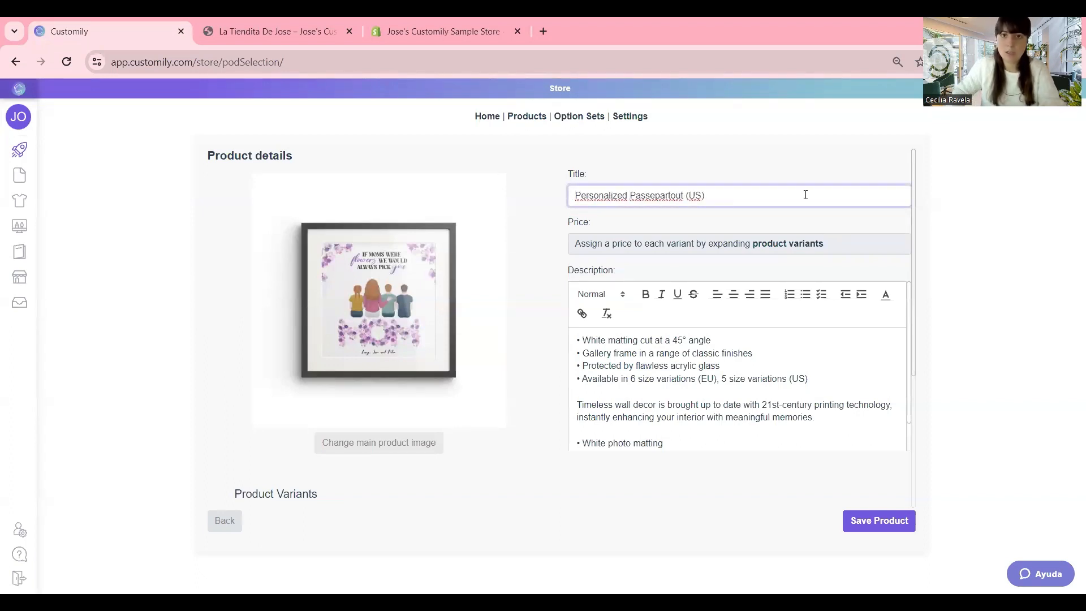
{"action": "left_click", "coordinate": [799, 202]}
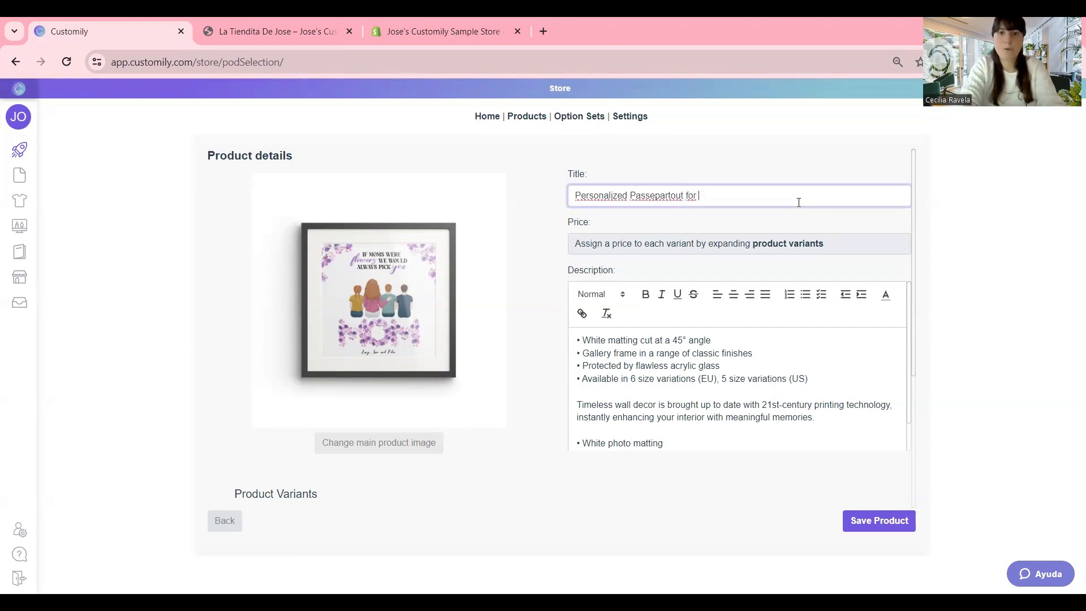
Set the price of the Black, Oak, Silver, Walnut and White variants to $20 each and save the product
{"action": "scroll", "coordinate": [586, 403], "scroll_direction": "down", "scroll_amount": 5}
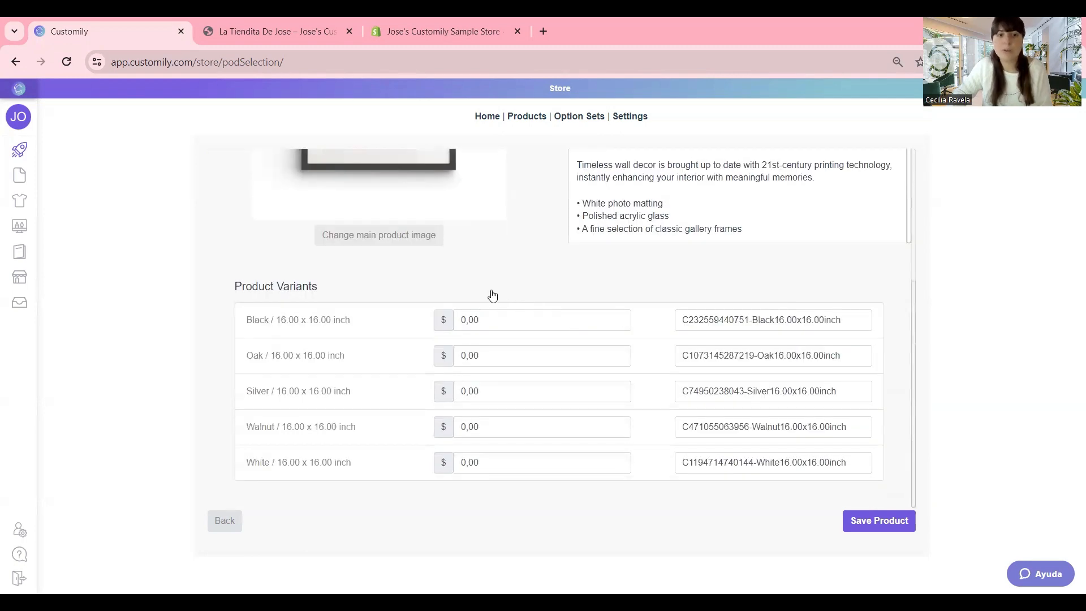
{"action": "left_click_drag", "start_coordinate": [483, 323], "coordinate": [444, 321]}
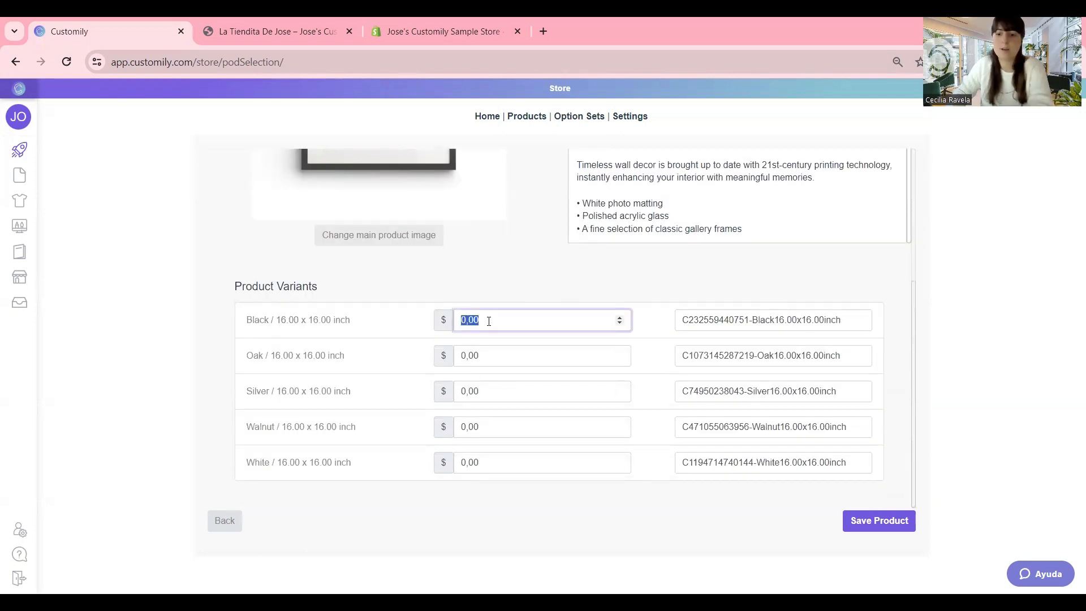
{"action": "type", "text": "20"}
{"action": "key", "text": "Tab"}
{"action": "type", "text": "20"}
{"action": "key", "text": "Tab"}
{"action": "type", "text": "20"}
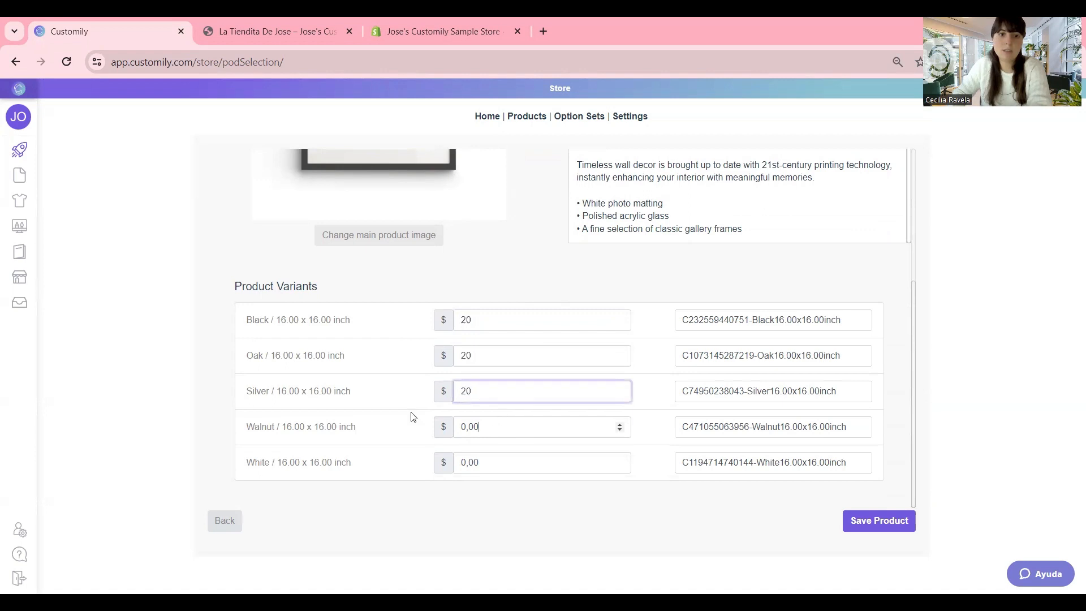
{"action": "key", "text": "Tab"}
{"action": "type", "text": "20"}
{"action": "key", "text": "Tab"}
{"action": "type", "text": "20"}
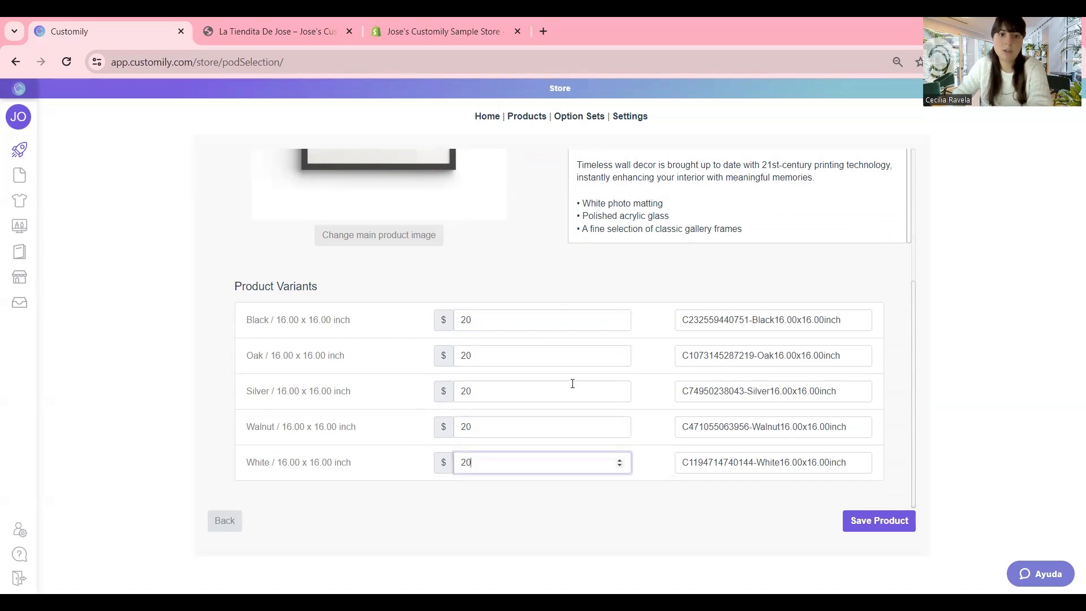
{"action": "left_click", "coordinate": [866, 522]}
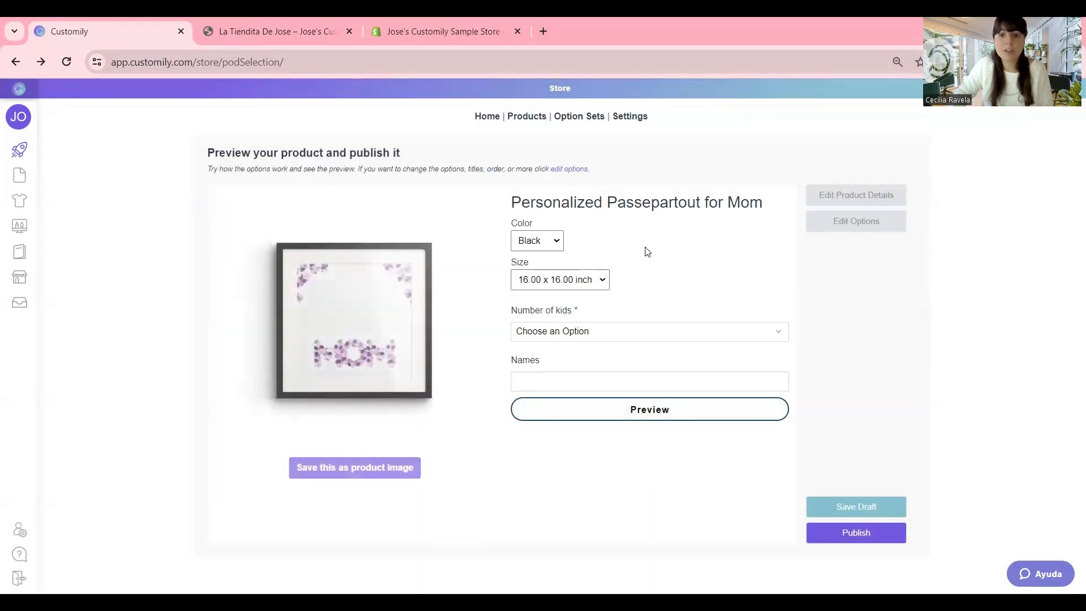
Compare the frame mockup in Oak, Silver, Walnut and White, and return to Silver
{"action": "left_click", "coordinate": [531, 240]}
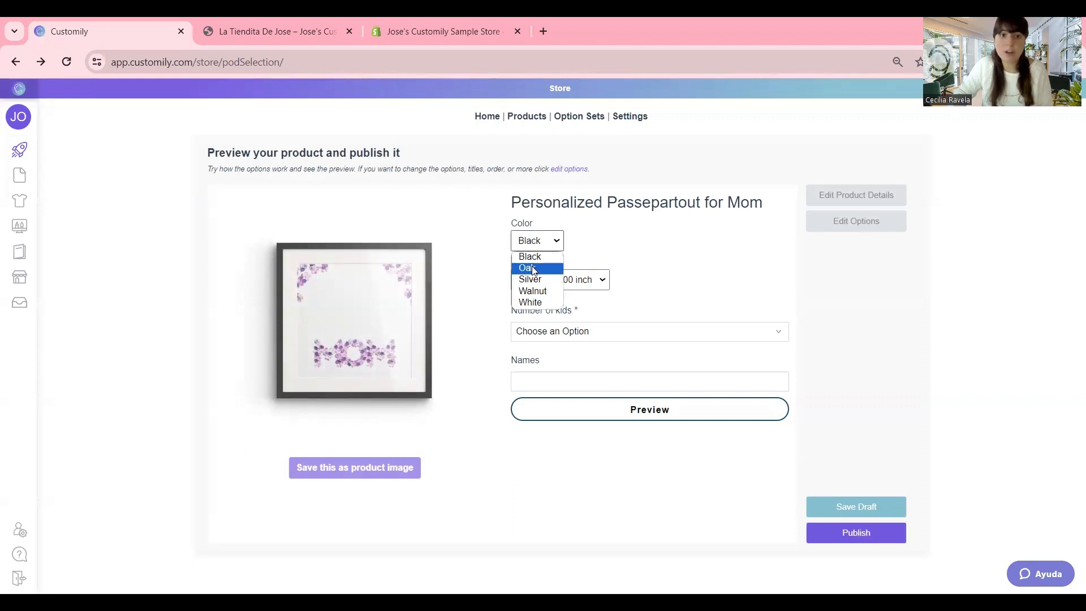
{"action": "left_click", "coordinate": [534, 268]}
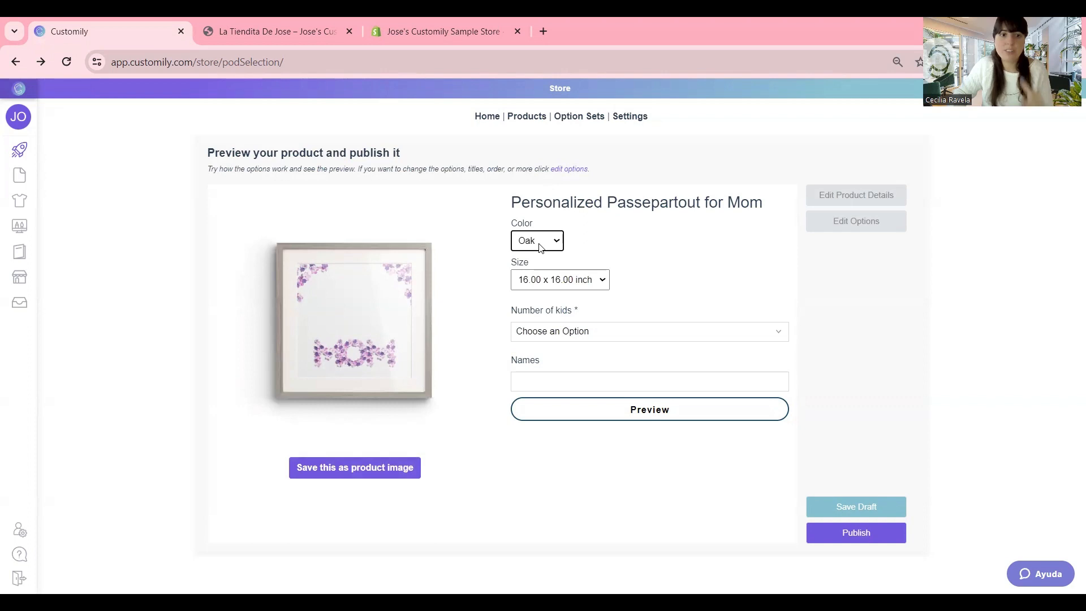
{"action": "left_click", "coordinate": [540, 248]}
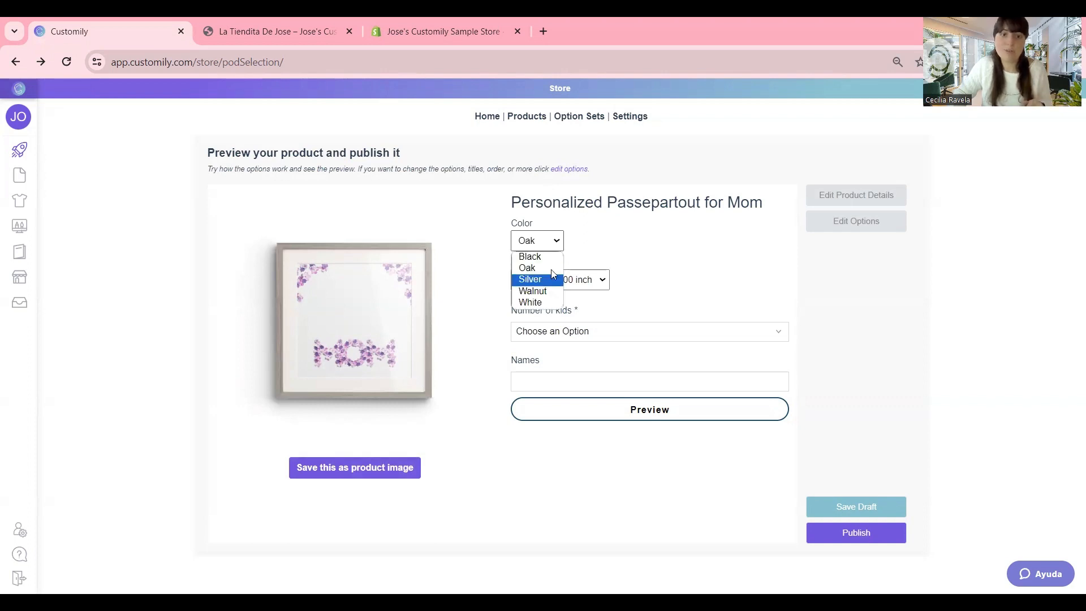
{"action": "left_click", "coordinate": [554, 279]}
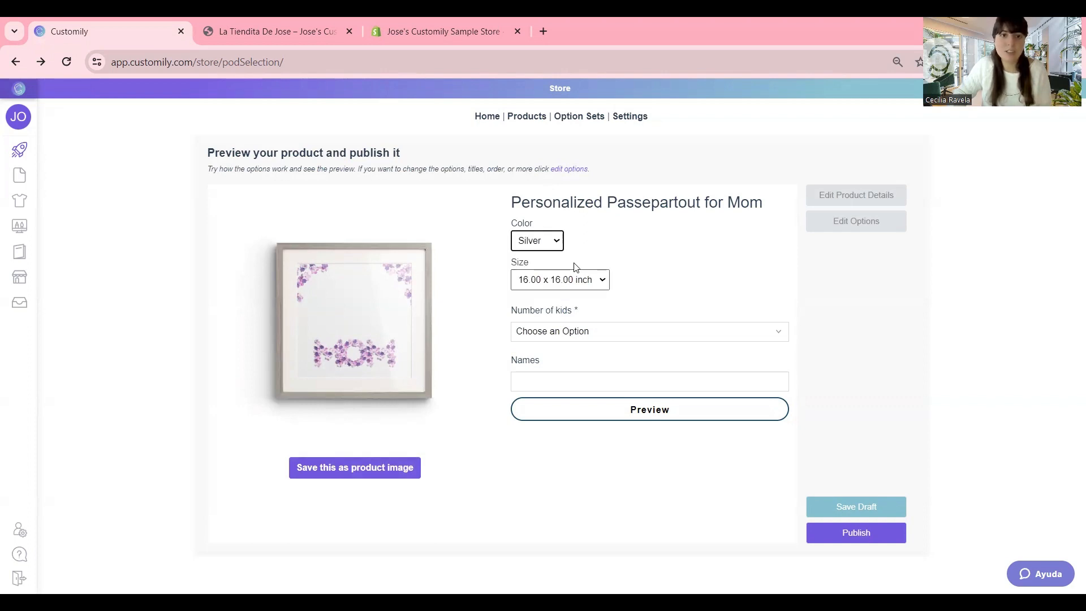
{"action": "left_click", "coordinate": [540, 249]}
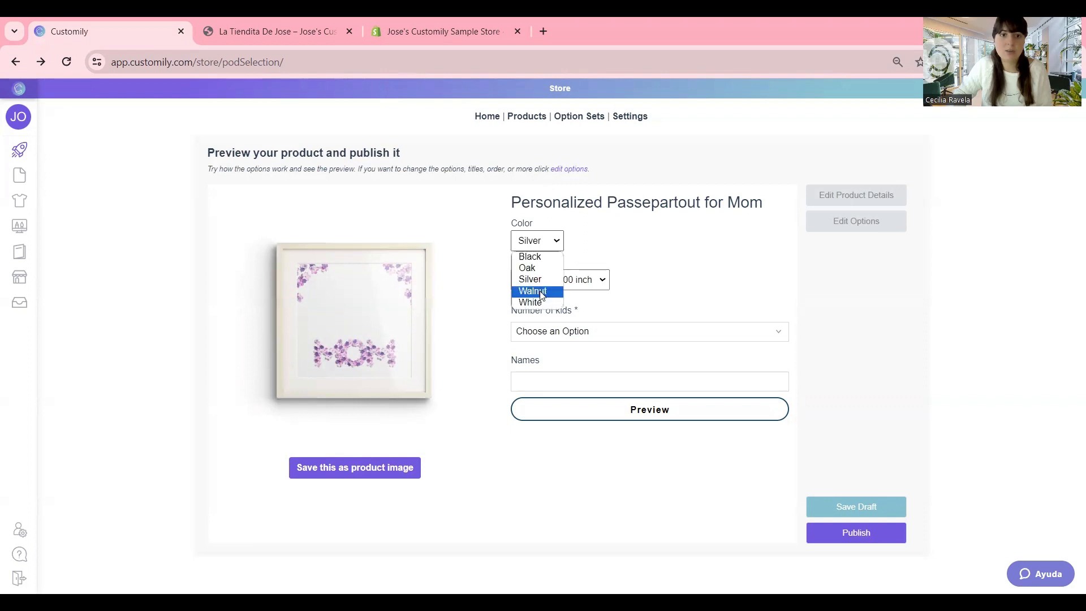
{"action": "left_click", "coordinate": [532, 290]}
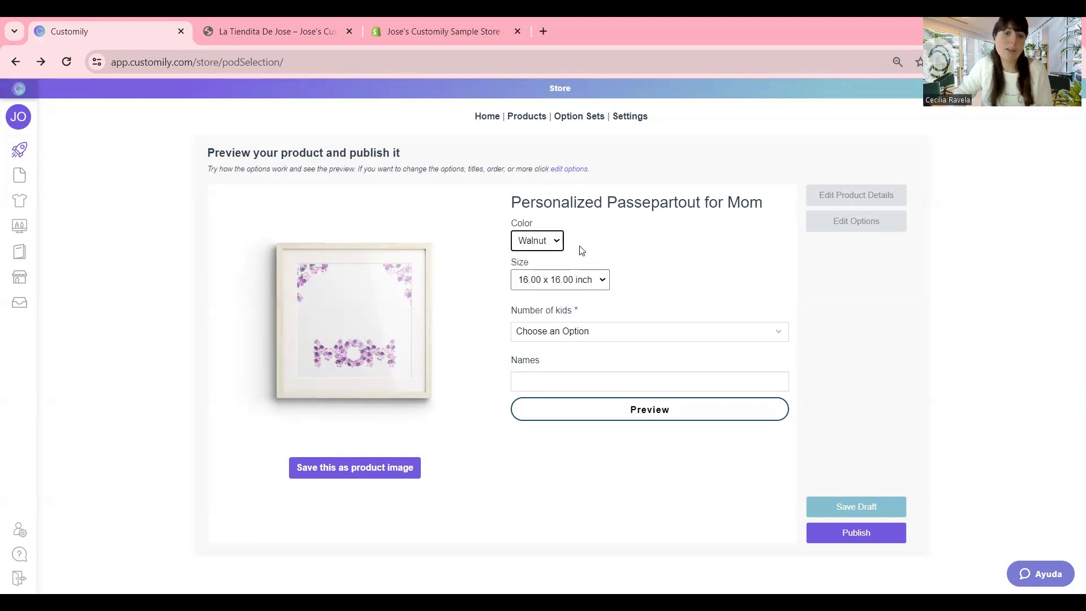
{"action": "left_click", "coordinate": [546, 248]}
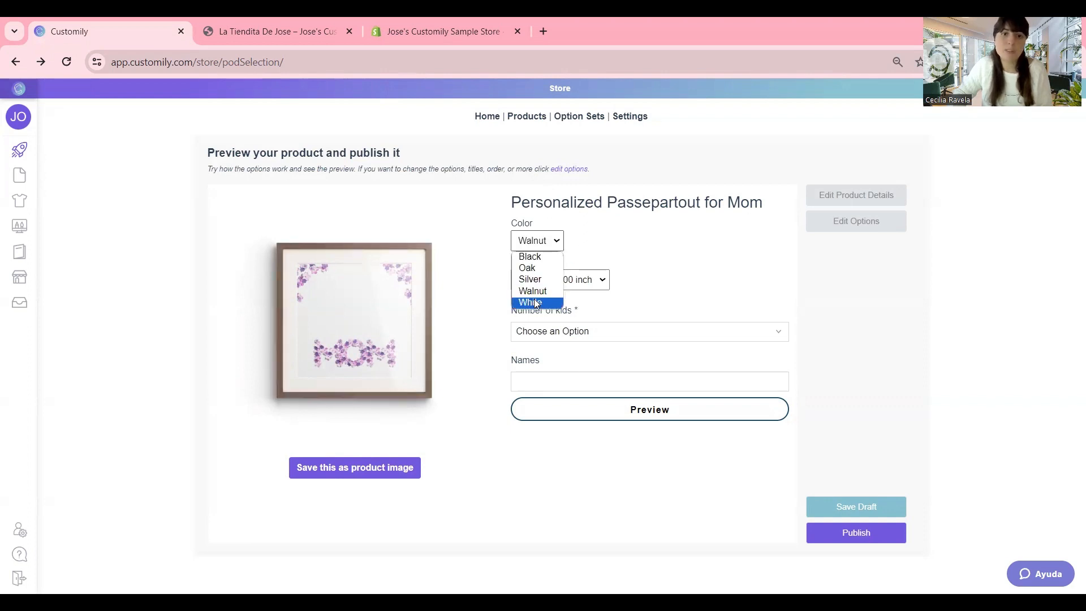
{"action": "left_click", "coordinate": [532, 303]}
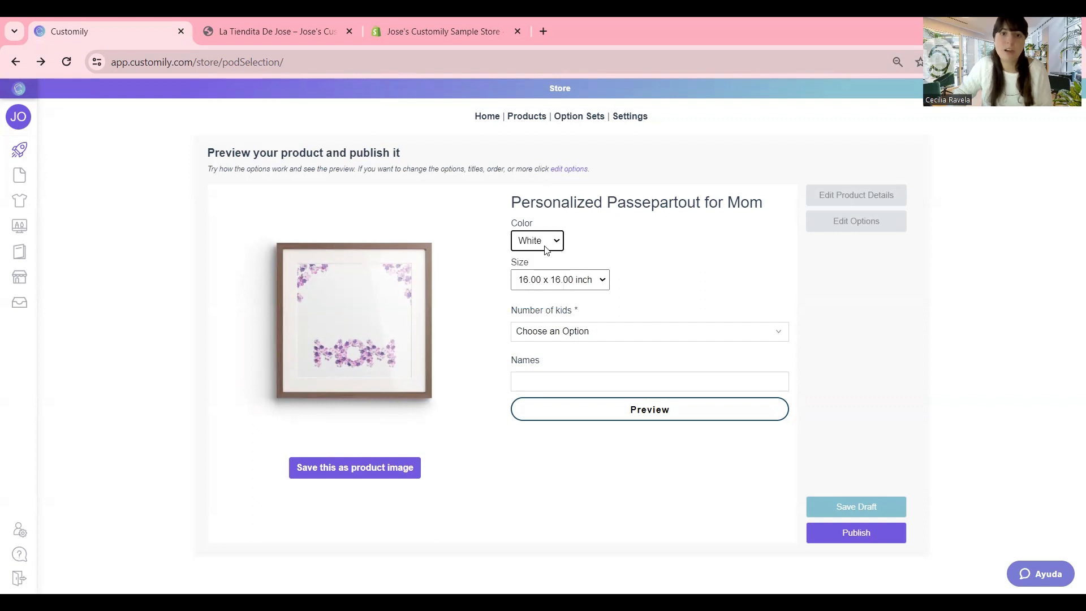
{"action": "left_click", "coordinate": [547, 247]}
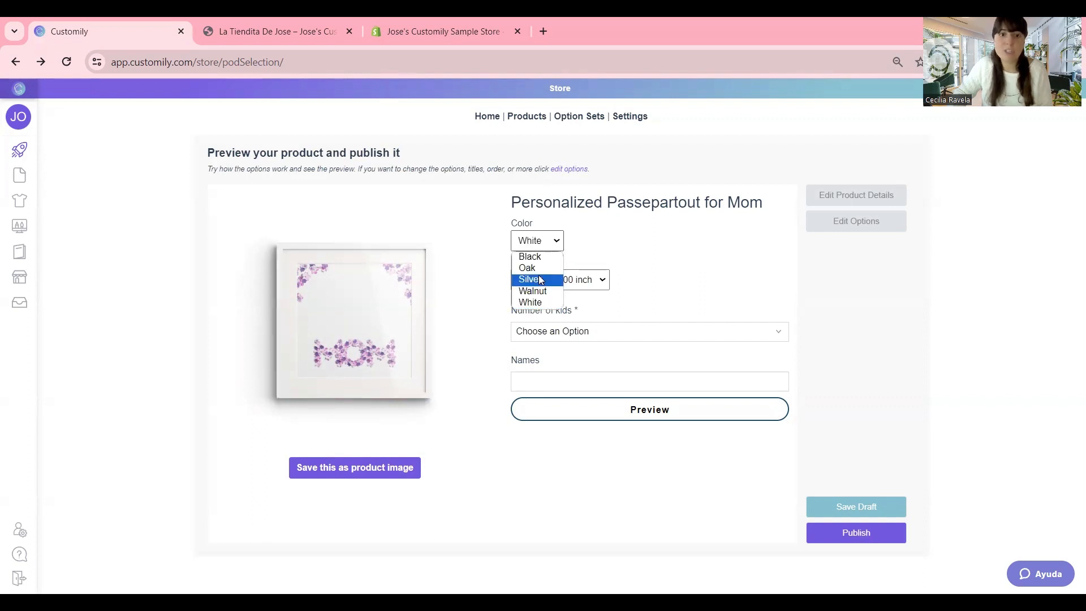
{"action": "left_click", "coordinate": [540, 280]}
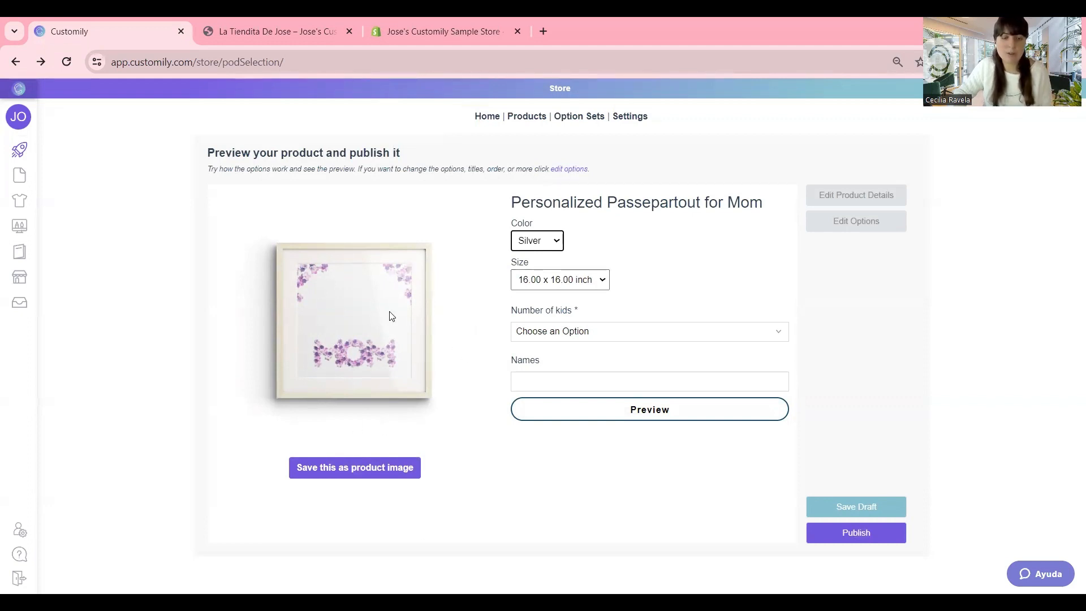
Set the frame color to Oak and the number of kids to 1 Kid
{"action": "left_click", "coordinate": [538, 241]}
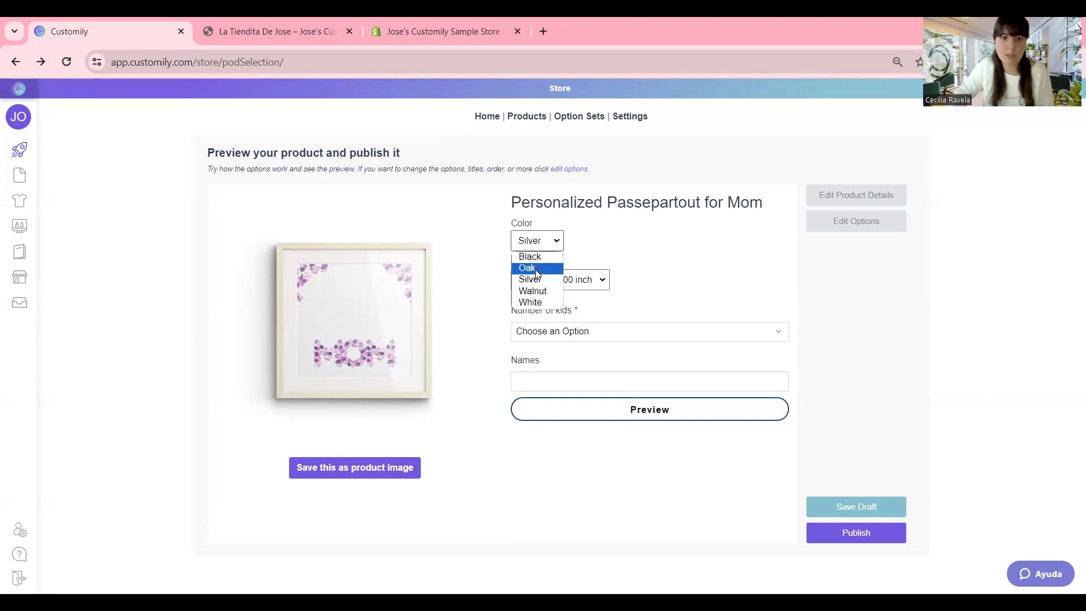
{"action": "left_click", "coordinate": [535, 269]}
{"action": "left_click", "coordinate": [581, 334]}
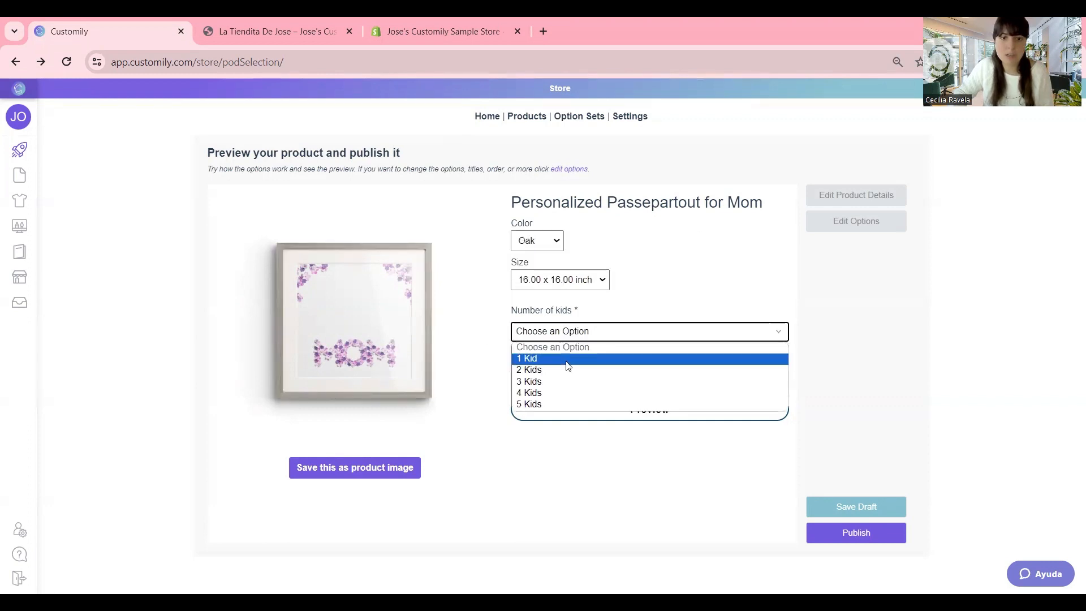
{"action": "left_click", "coordinate": [567, 359]}
Give the mom a blonde bun from the Bun & Tie hairstyles and a blue sweater
{"action": "scroll", "coordinate": [617, 328], "scroll_direction": "down", "scroll_amount": 3}
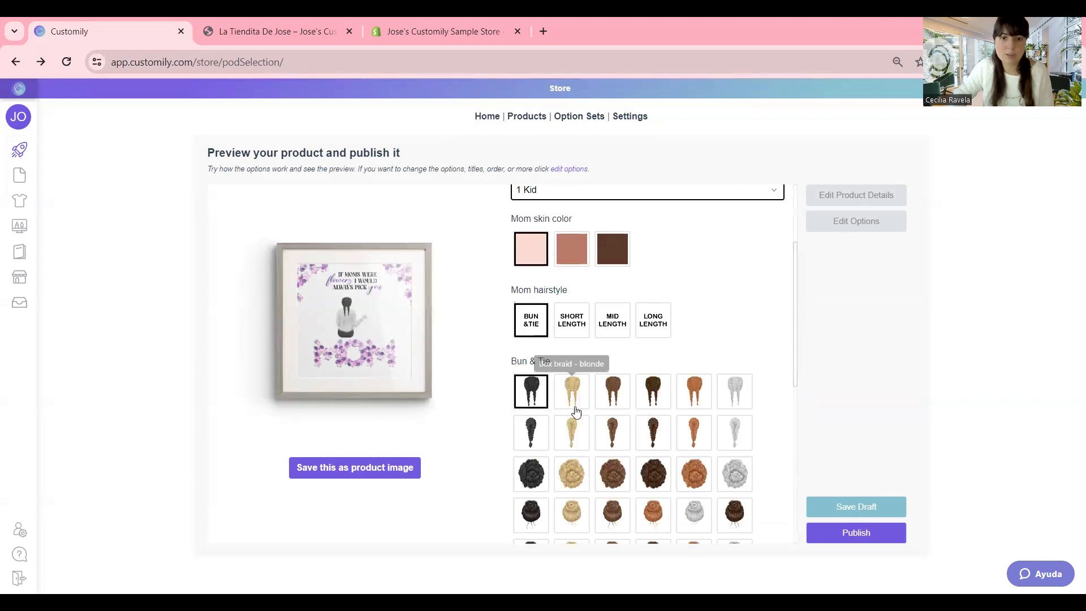
{"action": "left_click", "coordinate": [572, 471]}
{"action": "scroll", "coordinate": [572, 453], "scroll_direction": "down", "scroll_amount": 5}
{"action": "left_click", "coordinate": [572, 346]}
{"action": "scroll", "coordinate": [583, 351], "scroll_direction": "down", "scroll_amount": 2}
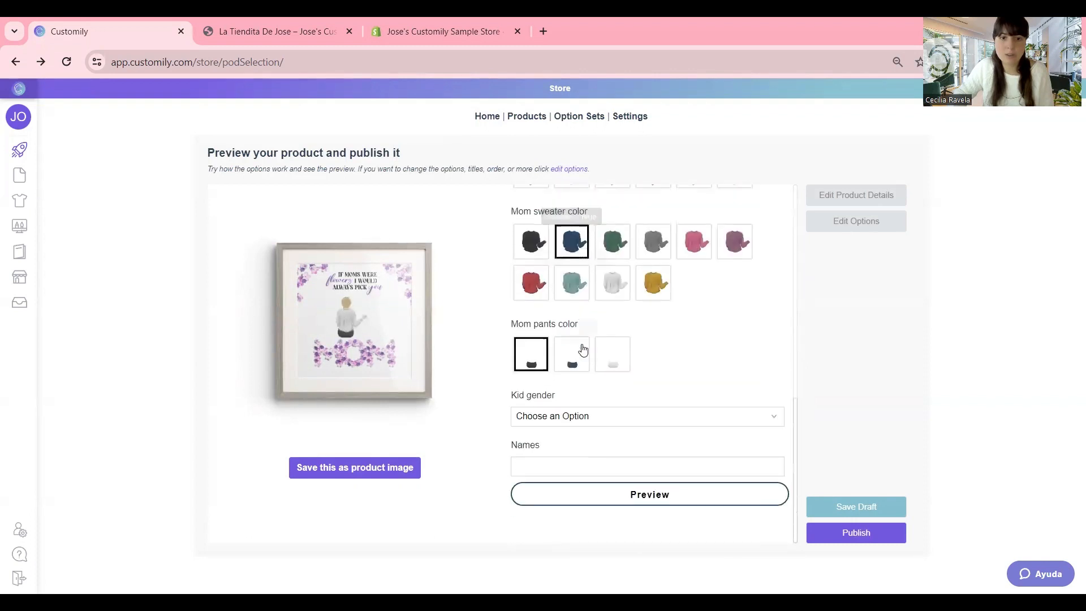
Set the kid's gender to Girl and give her a dark brown single braid from the Bun & Tie hairstyles
{"action": "left_click", "coordinate": [560, 417]}
{"action": "left_click", "coordinate": [561, 447]}
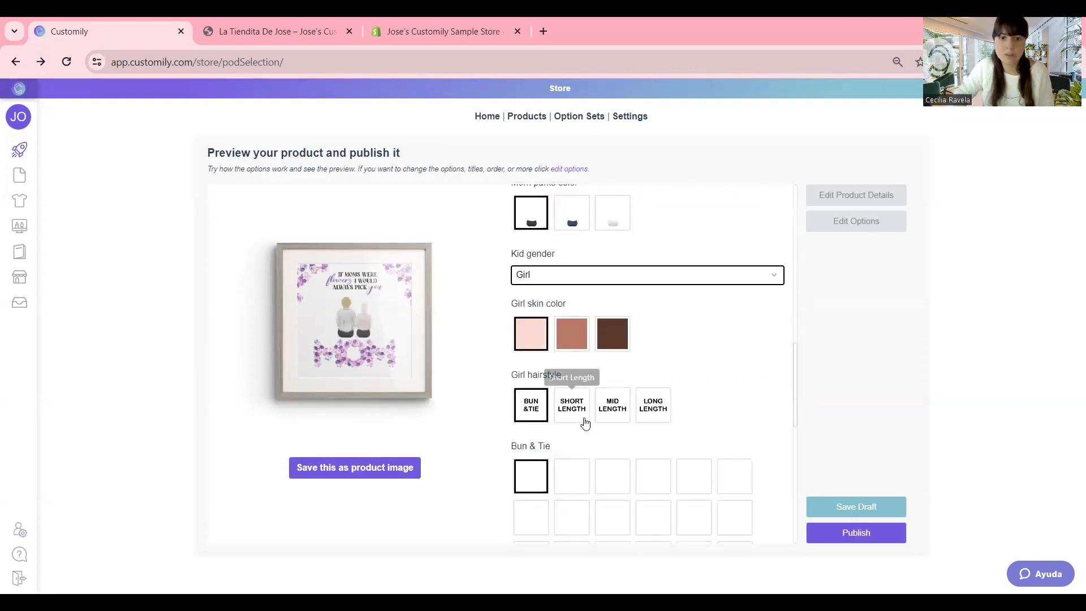
{"action": "scroll", "coordinate": [585, 407], "scroll_direction": "down", "scroll_amount": 4}
{"action": "left_click", "coordinate": [603, 317]}
{"action": "scroll", "coordinate": [602, 317], "scroll_direction": "down", "scroll_amount": 2}
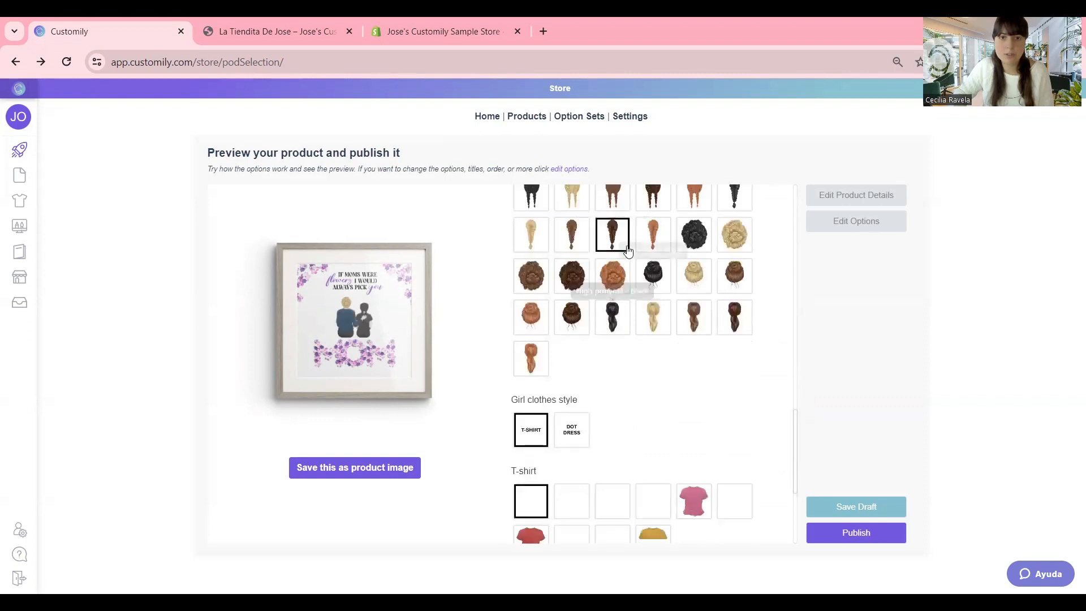
Give the girl a pink T-shirt, enter the kid's first name under Names, and preview the personalized frame
{"action": "scroll", "coordinate": [597, 305], "scroll_direction": "down", "scroll_amount": 3}
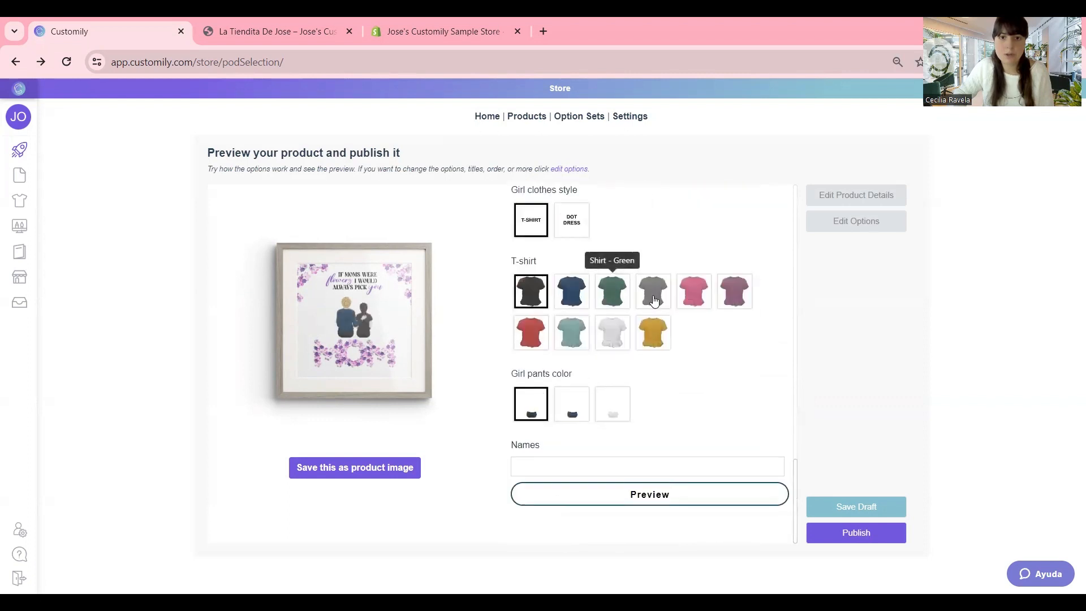
{"action": "left_click", "coordinate": [694, 293]}
{"action": "left_click", "coordinate": [540, 464]}
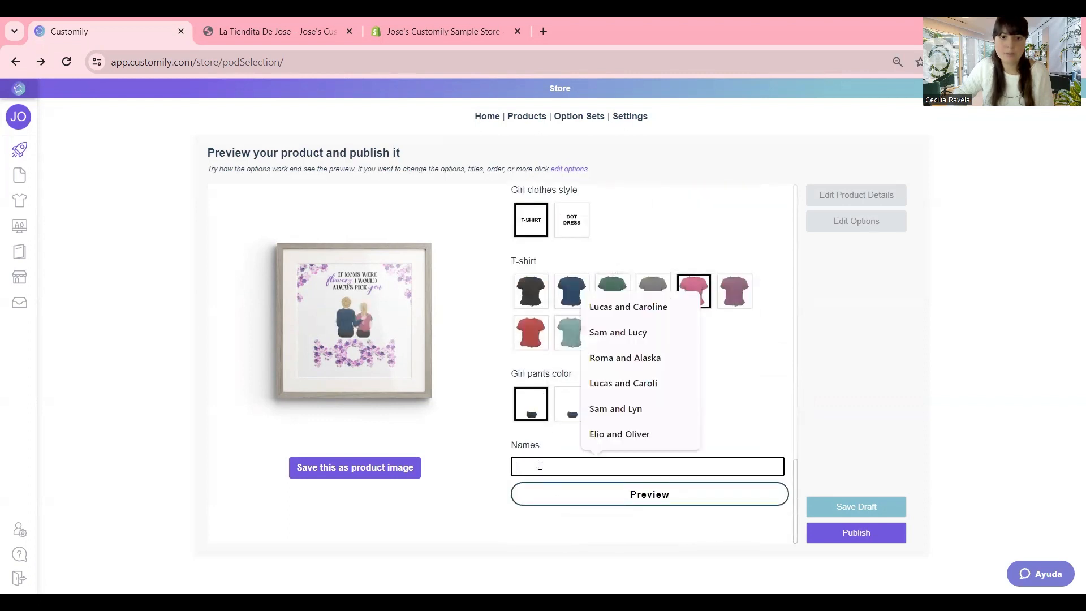
{"action": "type", "text": "Sarah"}
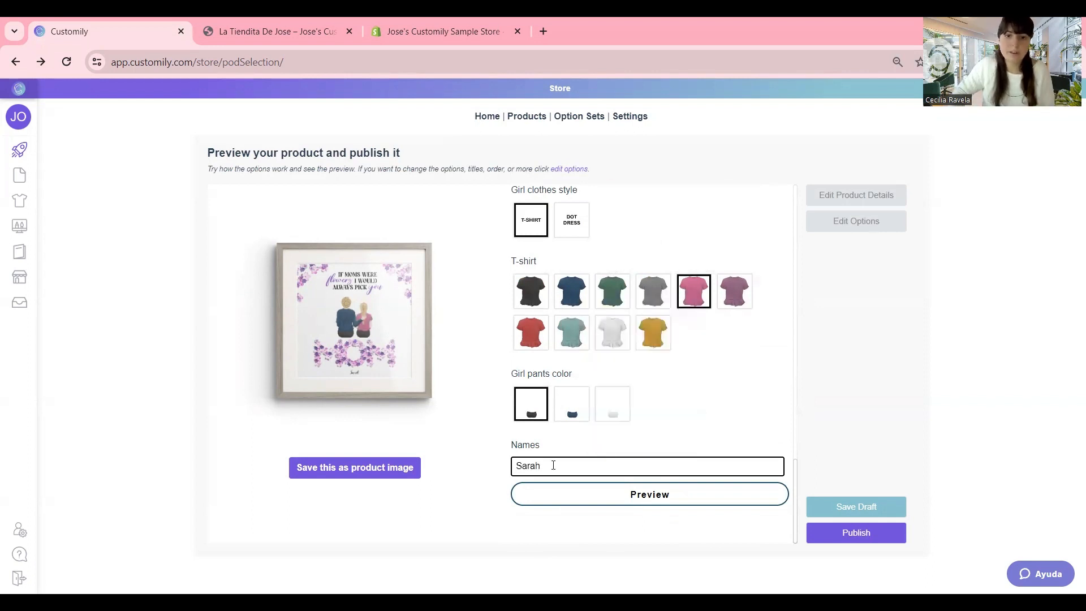
{"action": "left_click", "coordinate": [666, 503]}
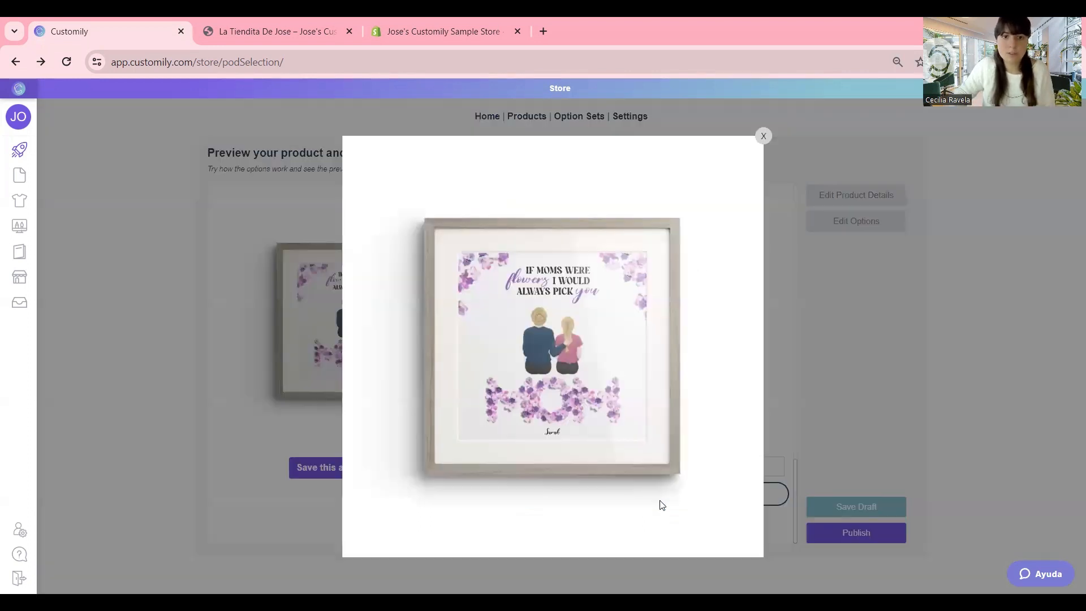
Save the enlarged frame preview as a PNG image in the Descargas folder, declining to replace the existing descarga.png
{"action": "right_click", "coordinate": [504, 279]}
{"action": "left_click", "coordinate": [536, 316]}
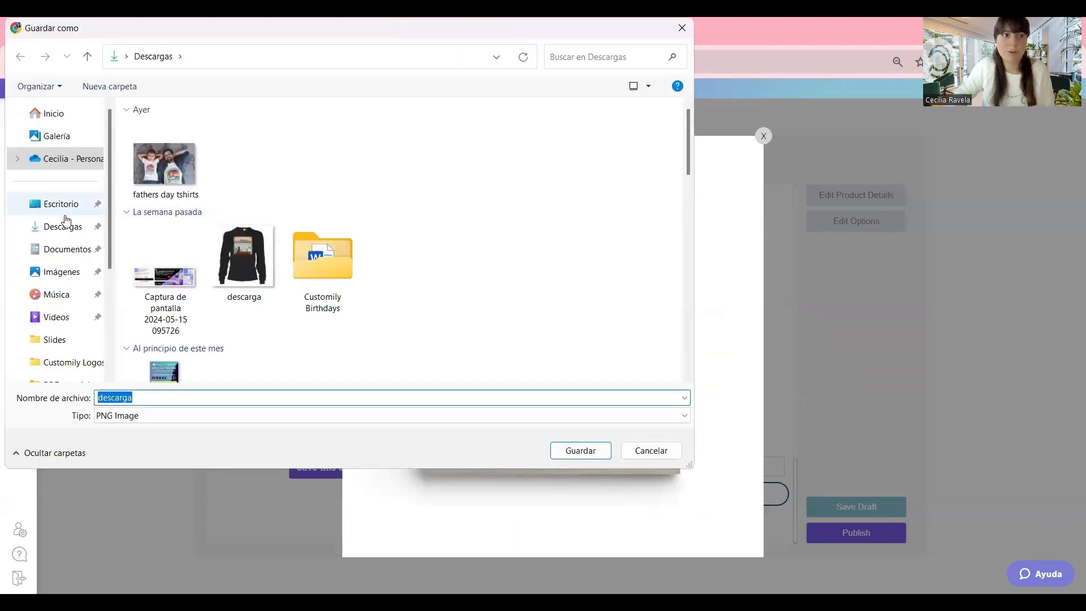
{"action": "left_click", "coordinate": [581, 450]}
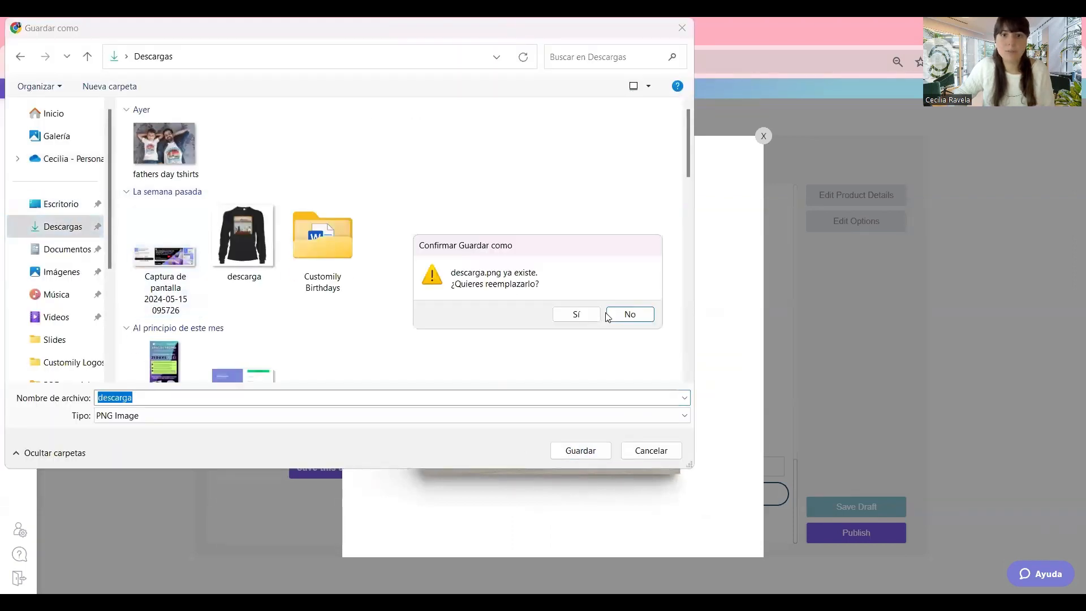
{"action": "left_click", "coordinate": [631, 314]}
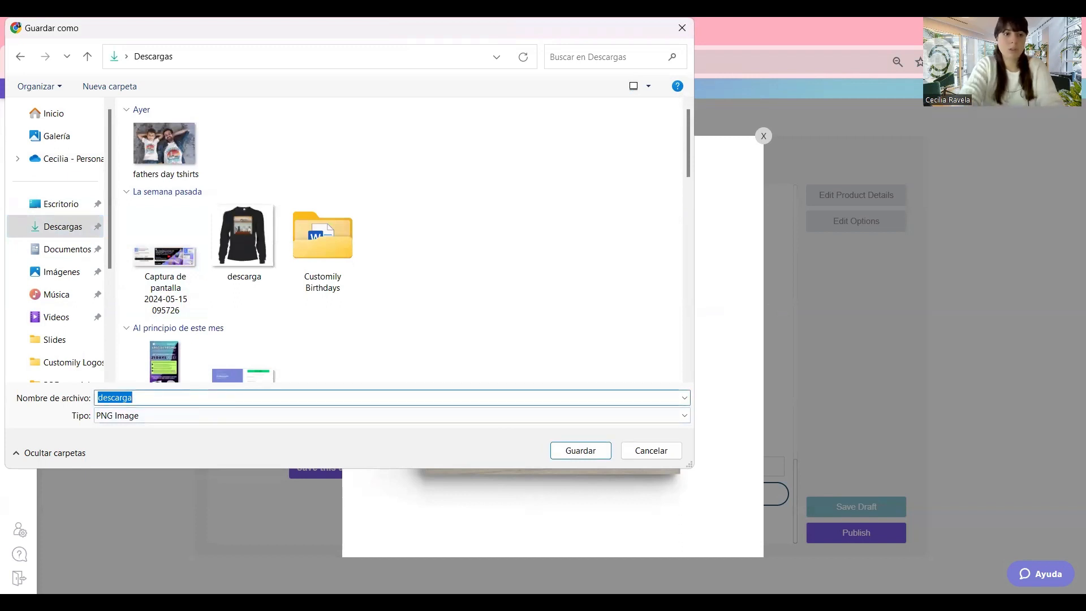
Close the enlarged preview and publish the personalized frame product to the store
{"action": "left_click", "coordinate": [764, 137]}
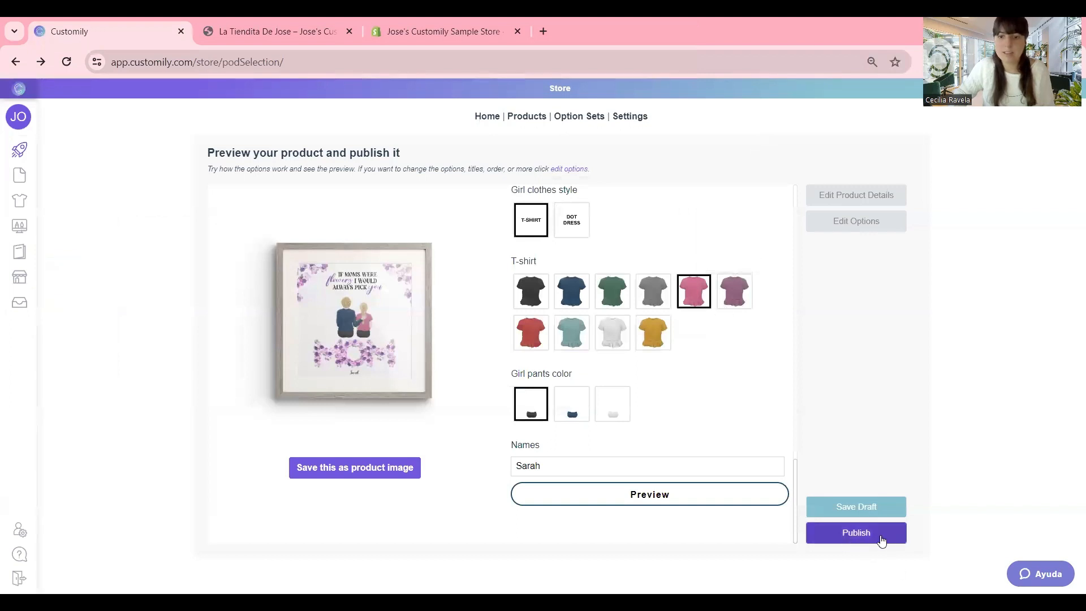
{"action": "left_click", "coordinate": [858, 538]}
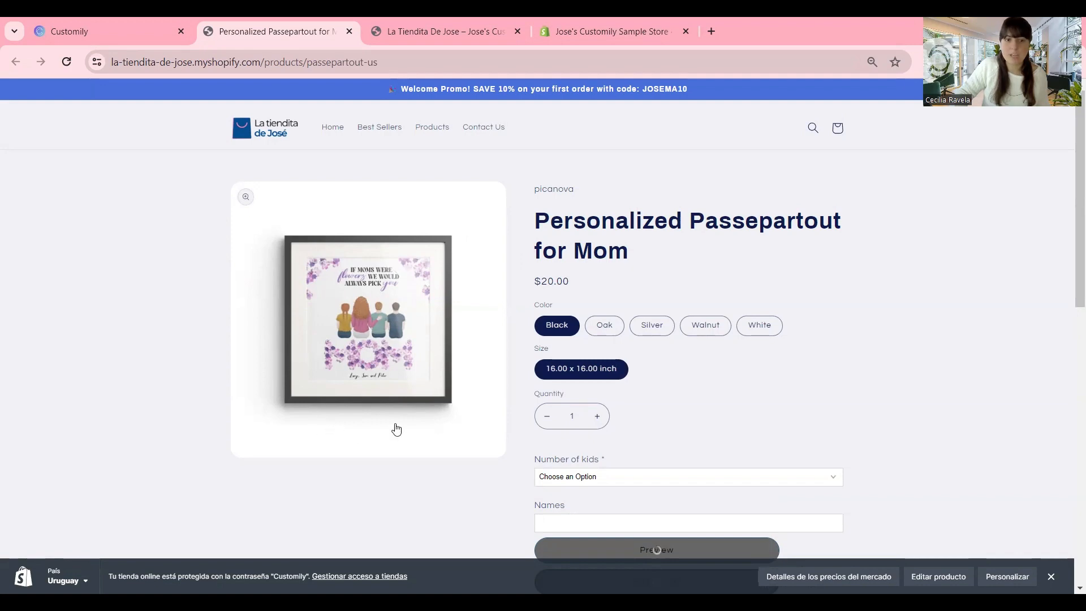
On the published product's storefront page, set the number of kids to 3 Kids and review the resulting personalization options
{"action": "scroll", "coordinate": [619, 366], "scroll_direction": "down", "scroll_amount": 2}
{"action": "left_click", "coordinate": [594, 335]}
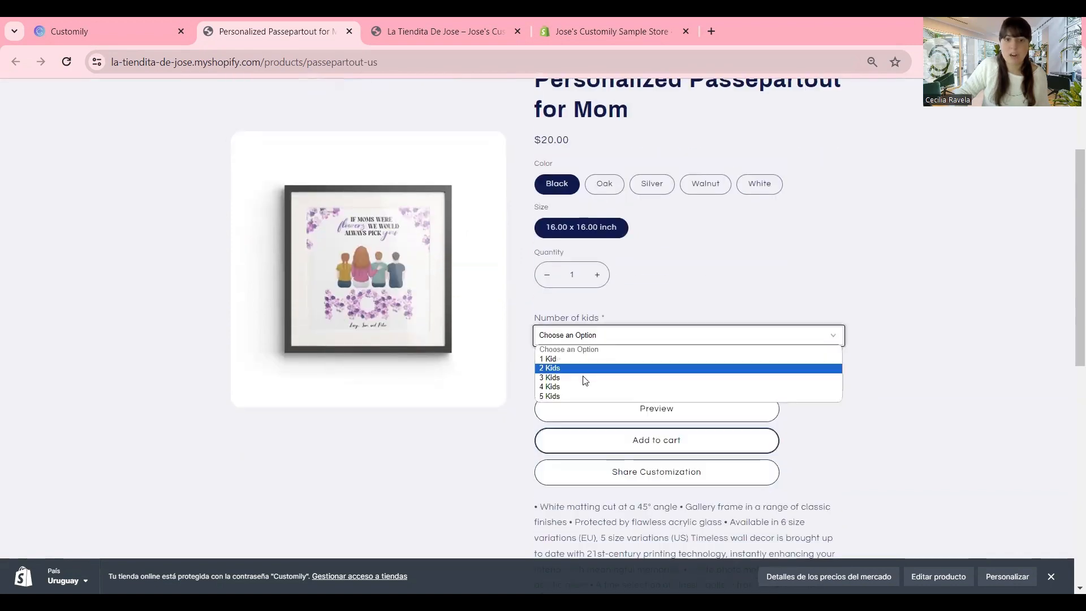
{"action": "left_click", "coordinate": [571, 378]}
{"action": "scroll", "coordinate": [625, 331], "scroll_direction": "down", "scroll_amount": 15}
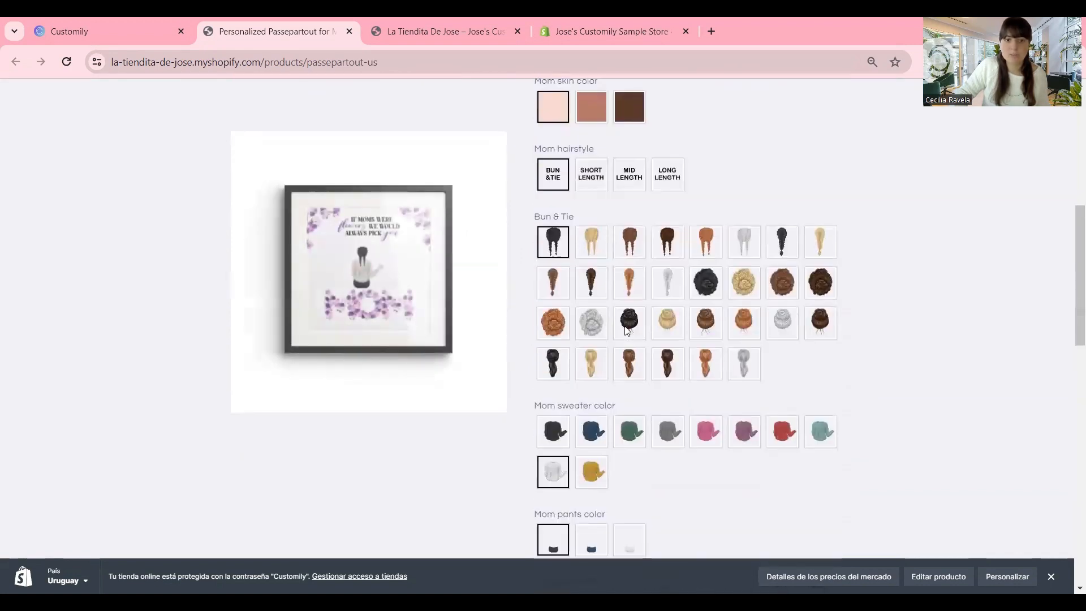
{"action": "scroll", "coordinate": [625, 327], "scroll_direction": "up", "scroll_amount": 4}
{"action": "scroll", "coordinate": [625, 331], "scroll_direction": "up", "scroll_amount": 4}
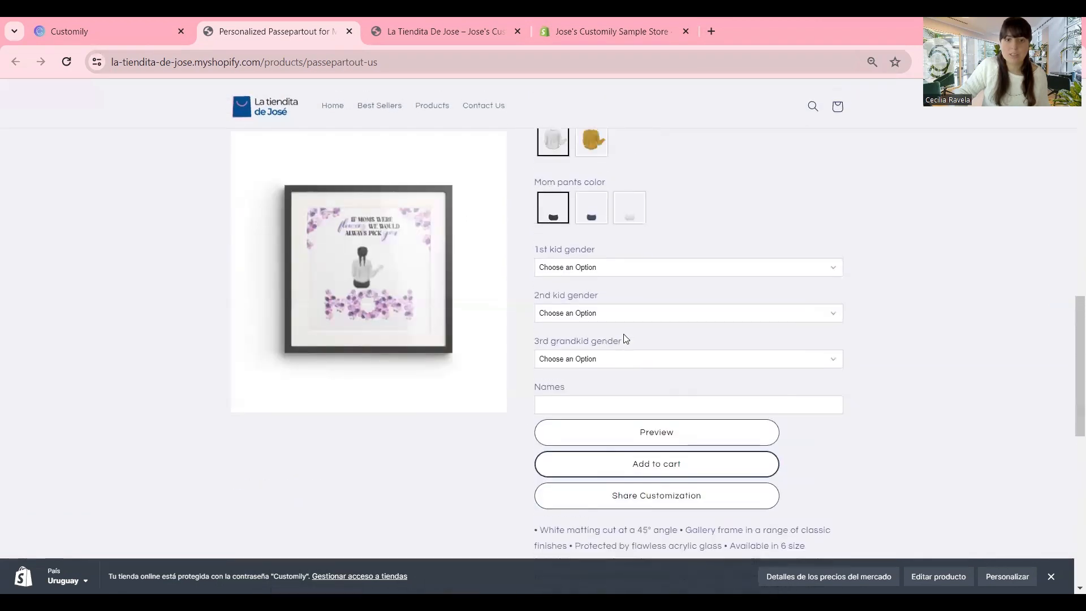
{"action": "scroll", "coordinate": [625, 340], "scroll_direction": "down", "scroll_amount": 3}
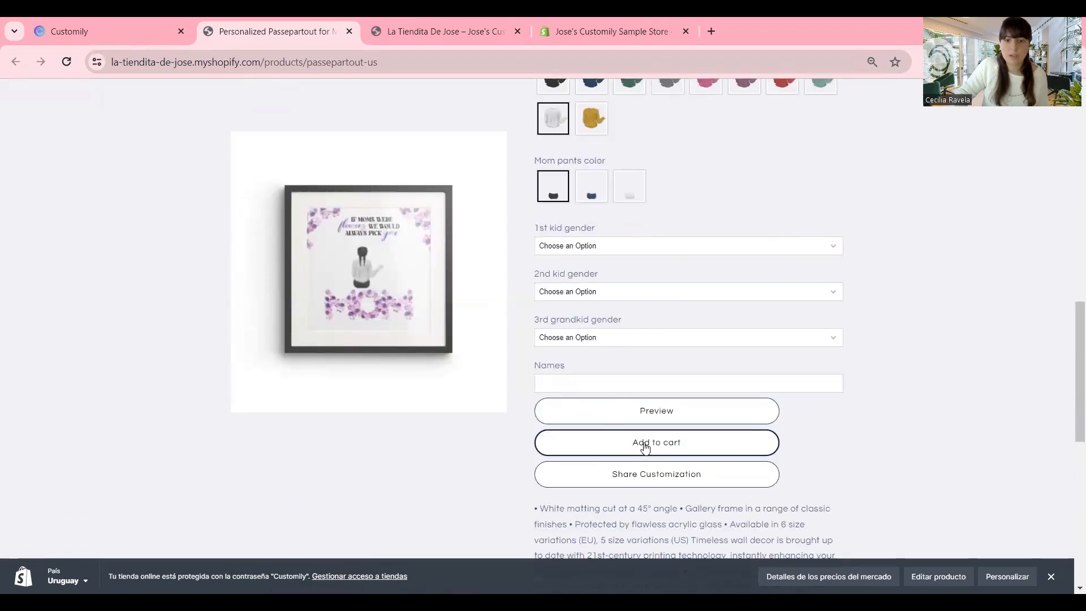
{"action": "scroll", "coordinate": [758, 413], "scroll_direction": "up", "scroll_amount": 7}
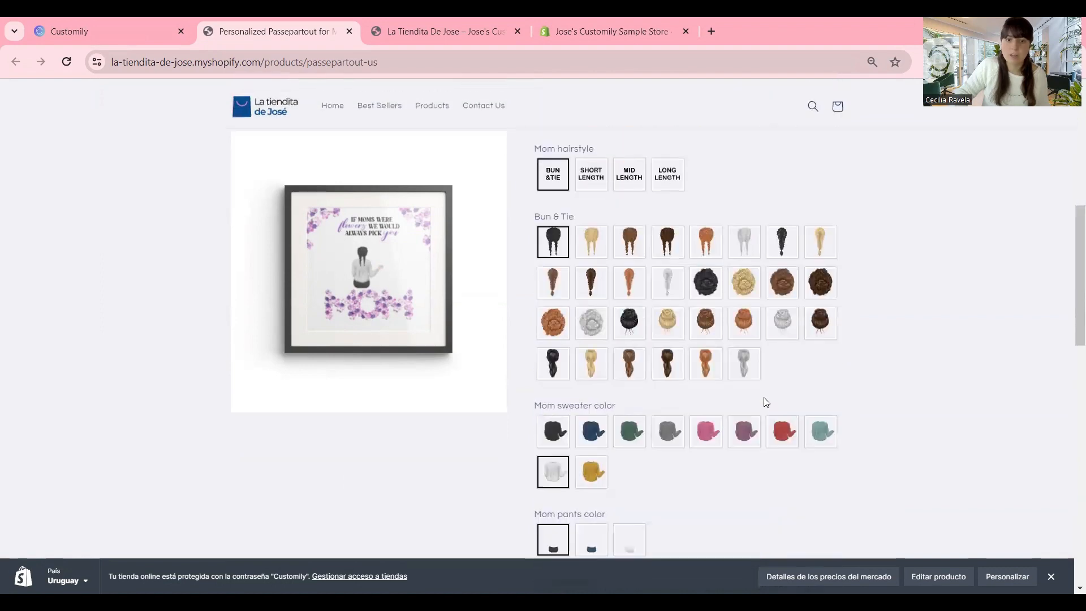
{"action": "scroll", "coordinate": [759, 402], "scroll_direction": "up", "scroll_amount": 6}
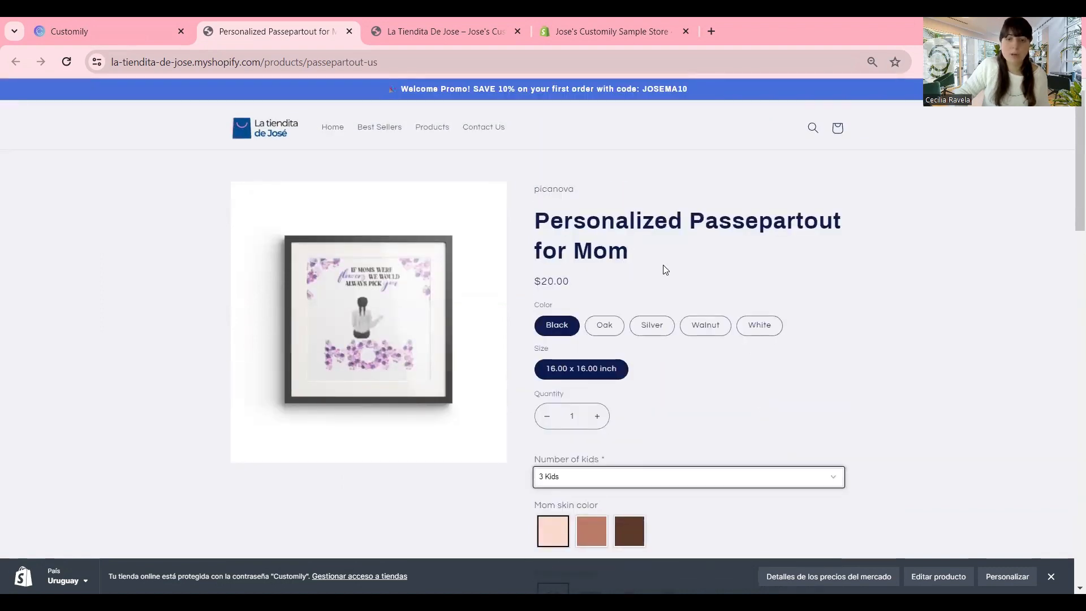
In the Shopify admin, sort the products by creation date with the most recent first and open Personalized Passepartout for Mom
{"action": "left_click", "coordinate": [616, 33]}
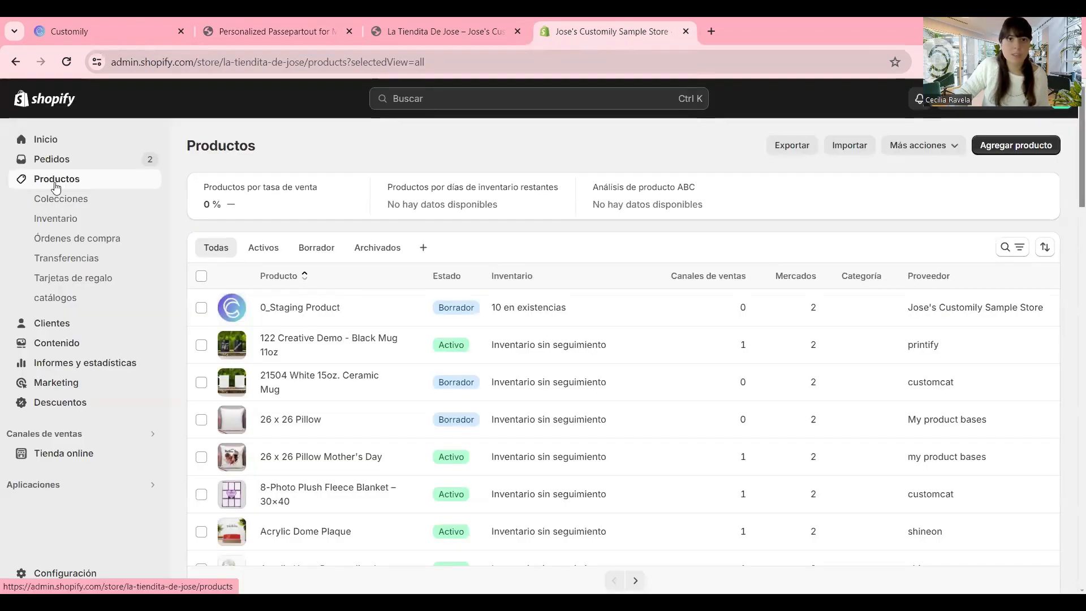
{"action": "left_click", "coordinate": [1046, 247]}
{"action": "left_click", "coordinate": [969, 312]}
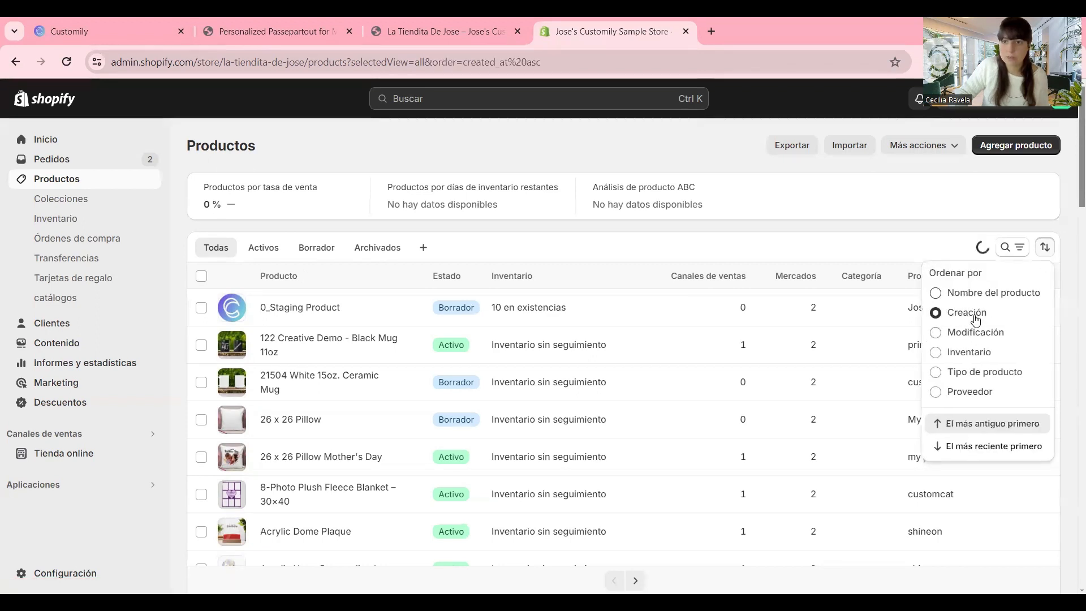
{"action": "left_click", "coordinate": [980, 447]}
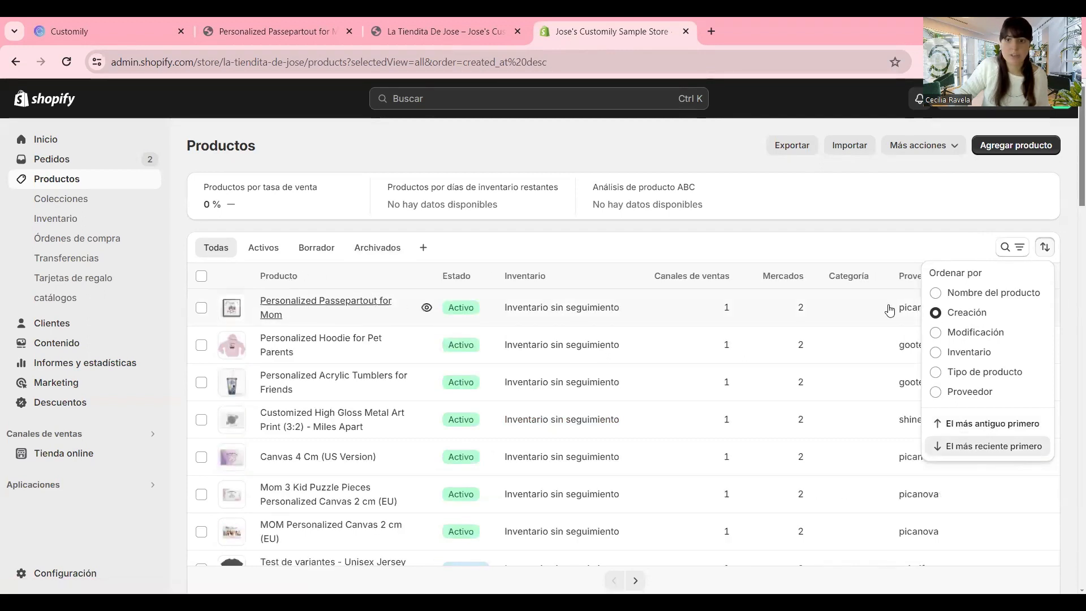
{"action": "left_click", "coordinate": [274, 310]}
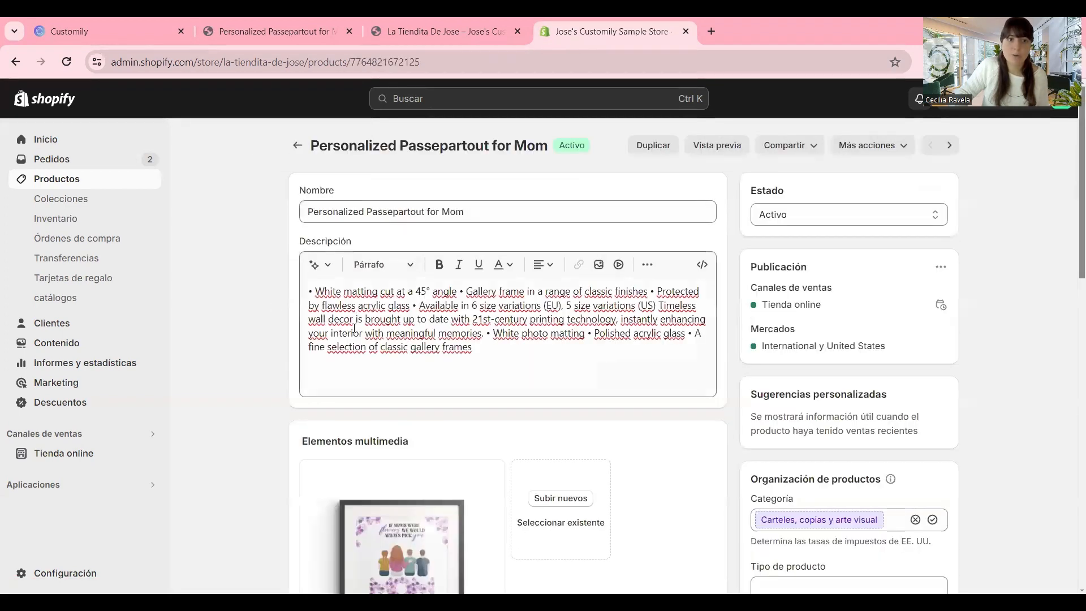
Add the saved preview image from the Descargas folder to the product's media
{"action": "scroll", "coordinate": [507, 321], "scroll_direction": "down", "scroll_amount": 7}
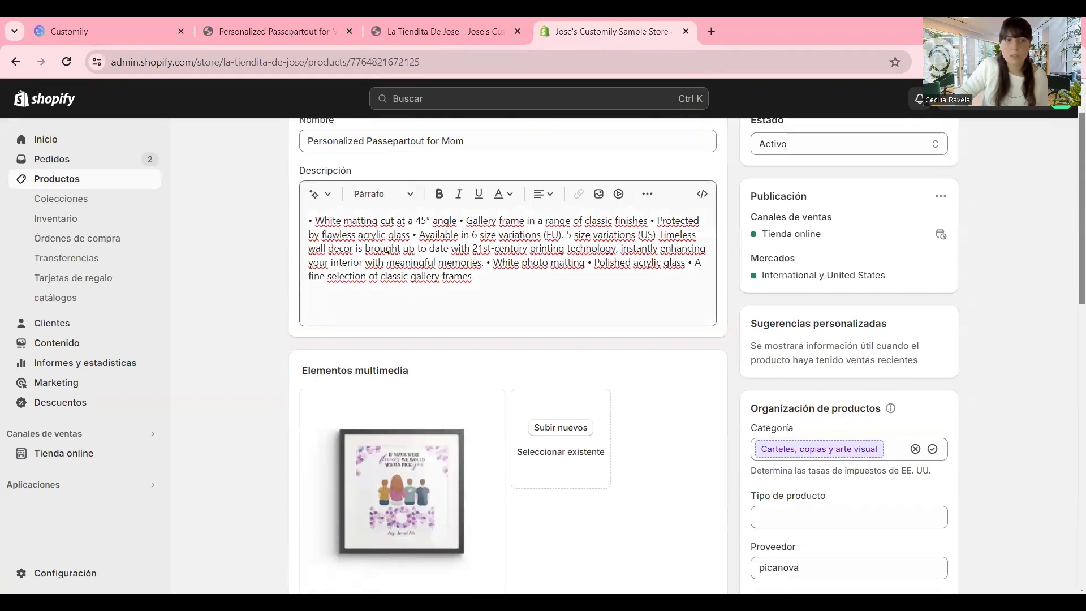
{"action": "scroll", "coordinate": [478, 317], "scroll_direction": "down", "scroll_amount": 7}
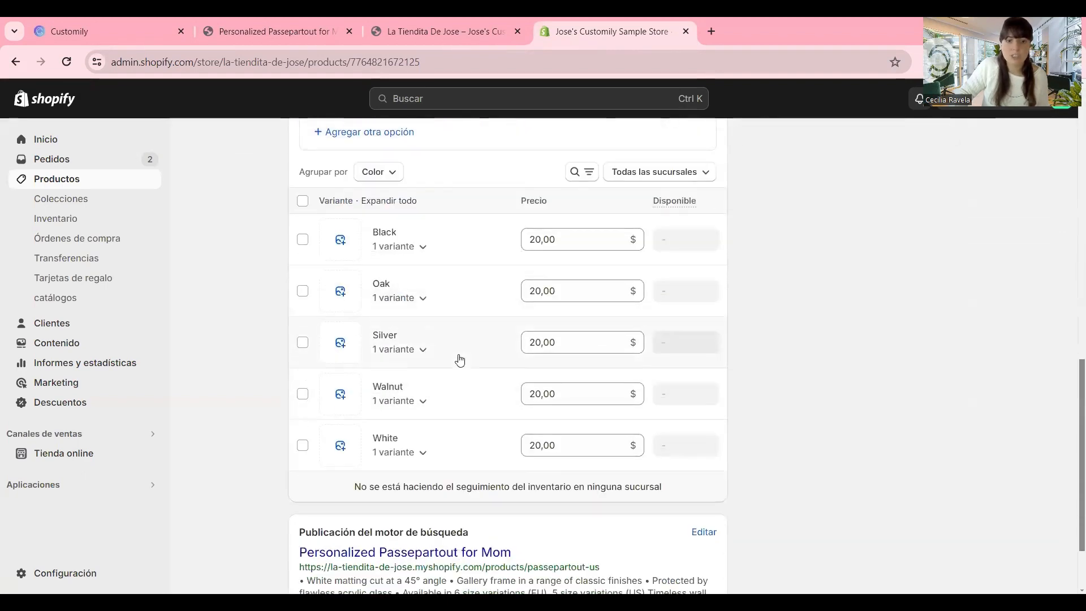
{"action": "scroll", "coordinate": [611, 418], "scroll_direction": "up", "scroll_amount": 14}
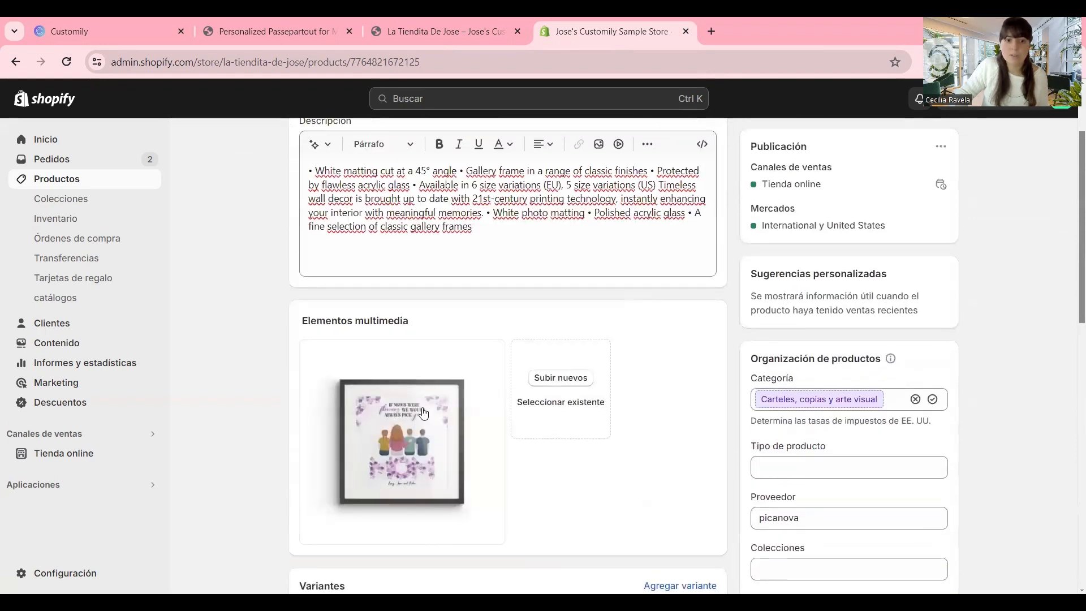
{"action": "left_click", "coordinate": [554, 380]}
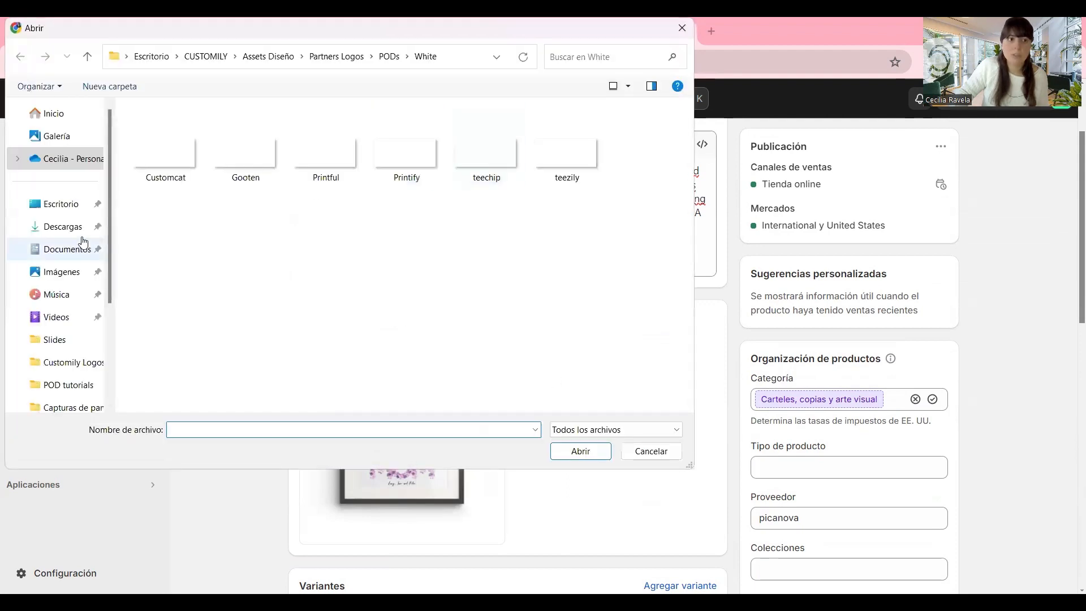
{"action": "left_click", "coordinate": [68, 226]}
{"action": "left_click", "coordinate": [180, 182]}
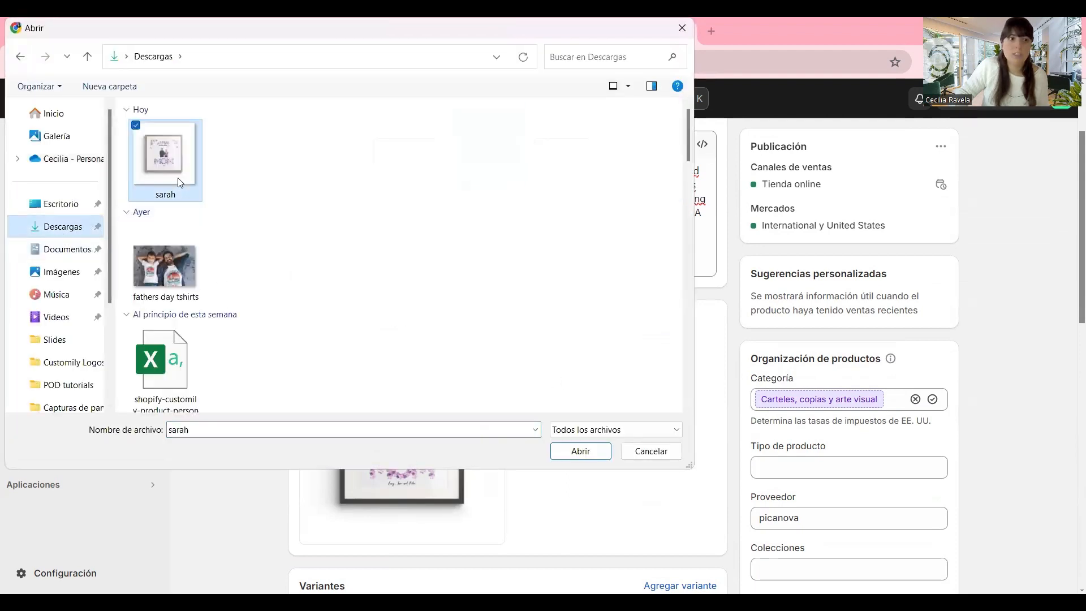
{"action": "left_click", "coordinate": [581, 451]}
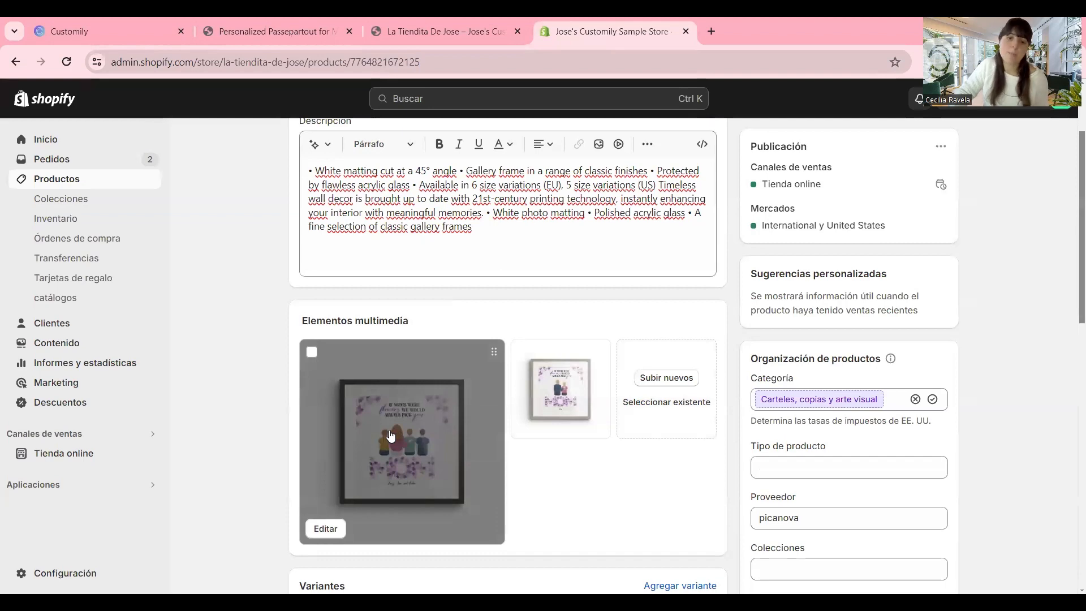
Reload the product's storefront page and compare its two gallery images, the black frame and the silver frame
{"action": "scroll", "coordinate": [641, 495], "scroll_direction": "up", "scroll_amount": 1}
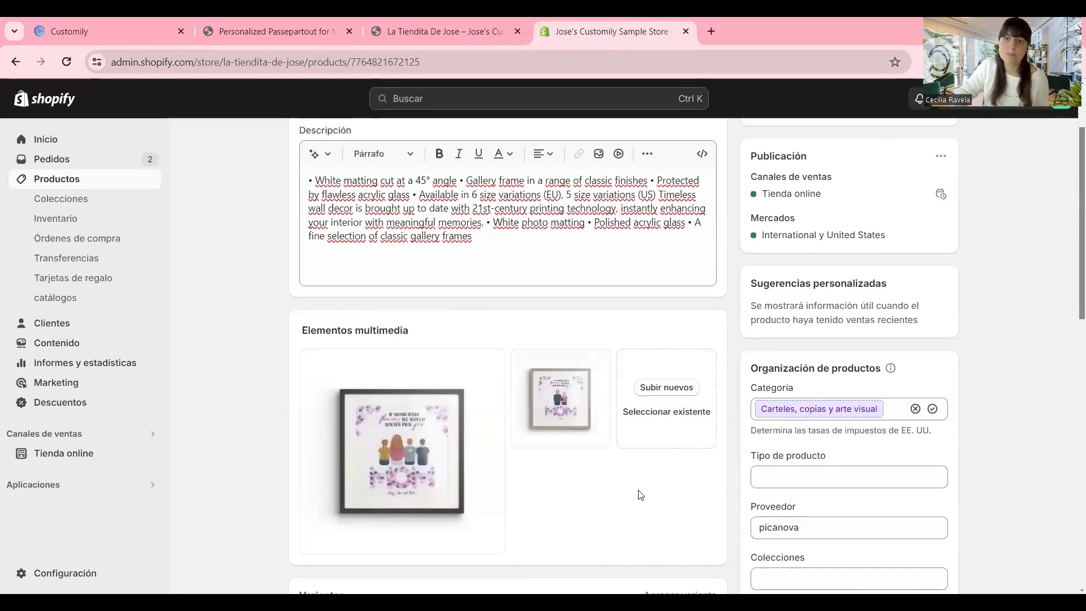
{"action": "scroll", "coordinate": [639, 481], "scroll_direction": "up", "scroll_amount": 2}
{"action": "scroll", "coordinate": [616, 340], "scroll_direction": "down", "scroll_amount": 5}
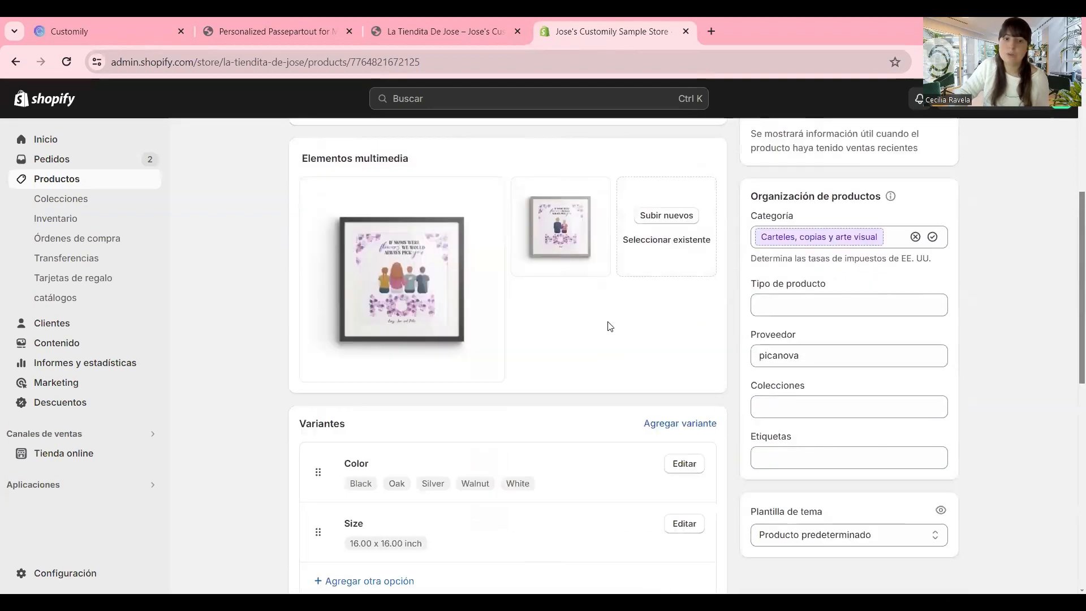
{"action": "scroll", "coordinate": [552, 303], "scroll_direction": "up", "scroll_amount": 3}
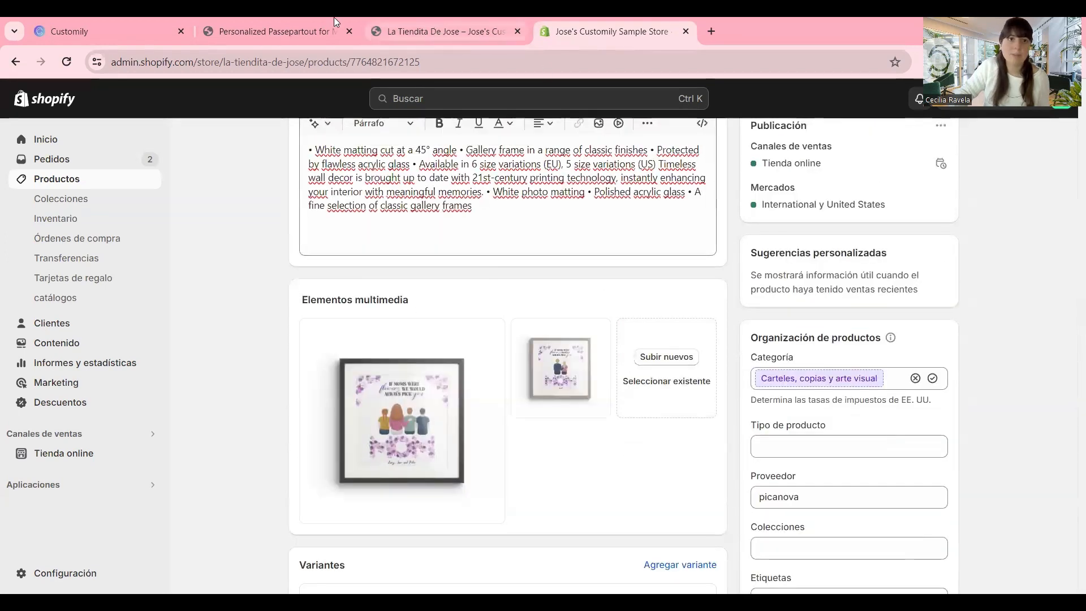
{"action": "left_click", "coordinate": [378, 28]}
{"action": "left_click", "coordinate": [256, 35]}
{"action": "left_click", "coordinate": [66, 62]}
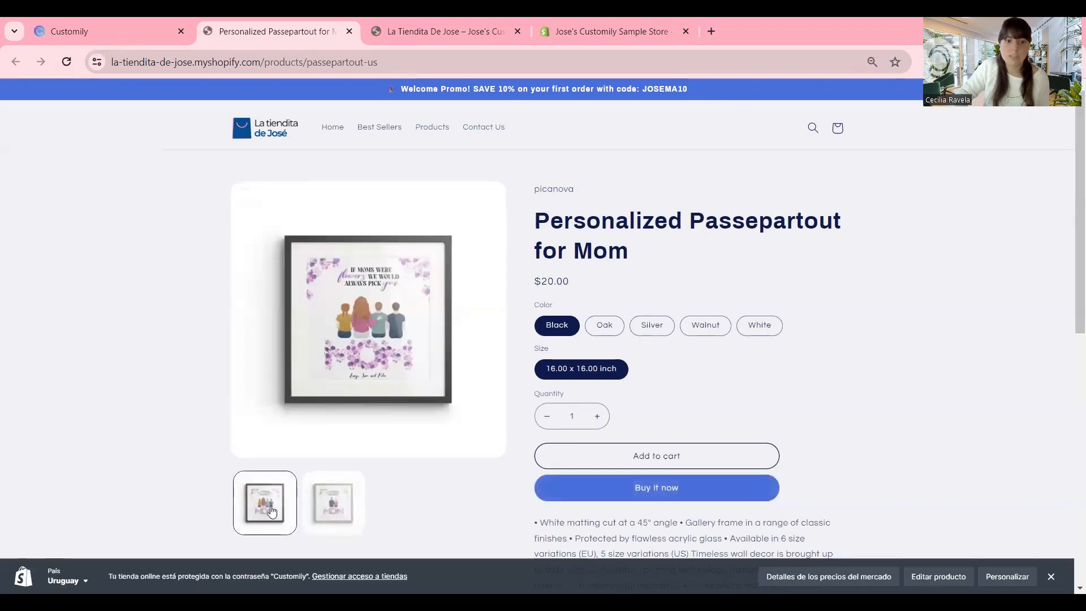
{"action": "left_click", "coordinate": [335, 509]}
{"action": "left_click", "coordinate": [273, 512]}
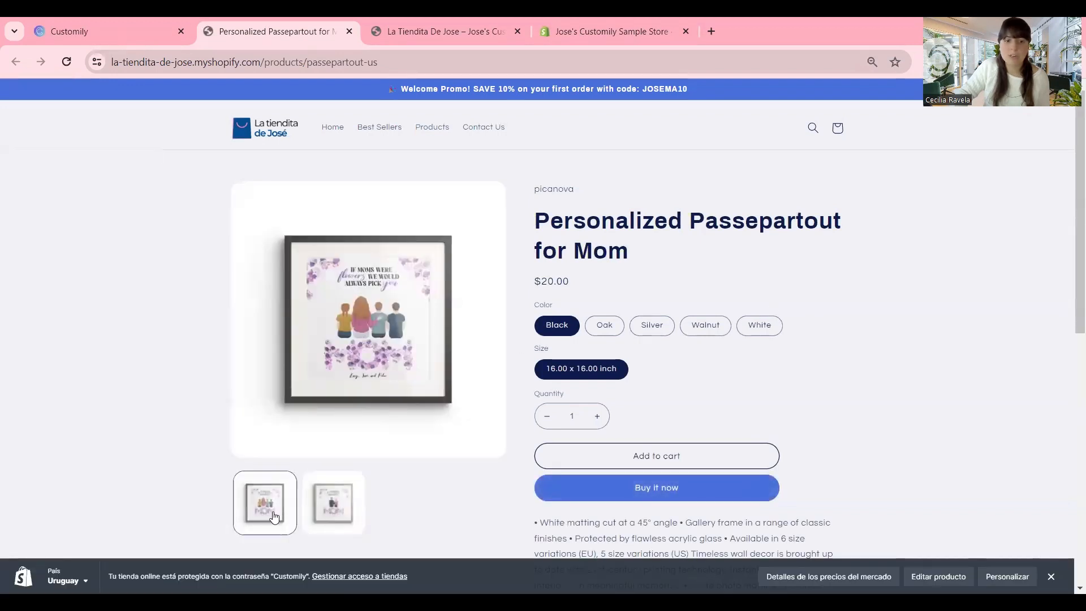
{"action": "left_click", "coordinate": [340, 518]}
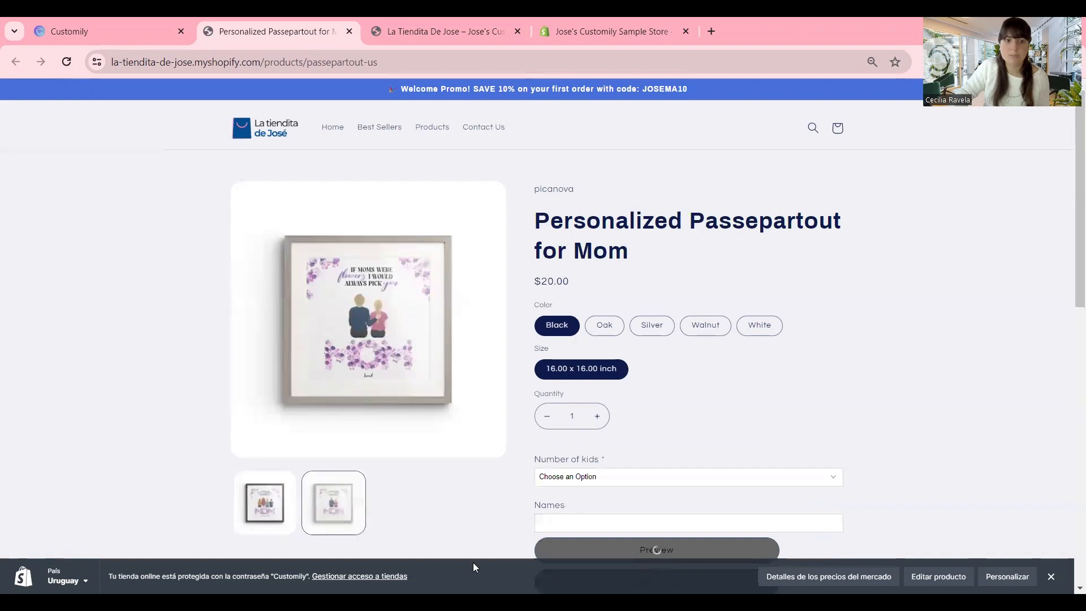
{"action": "scroll", "coordinate": [443, 445], "scroll_direction": "down", "scroll_amount": 2}
{"action": "scroll", "coordinate": [444, 444], "scroll_direction": "up", "scroll_amount": 2}
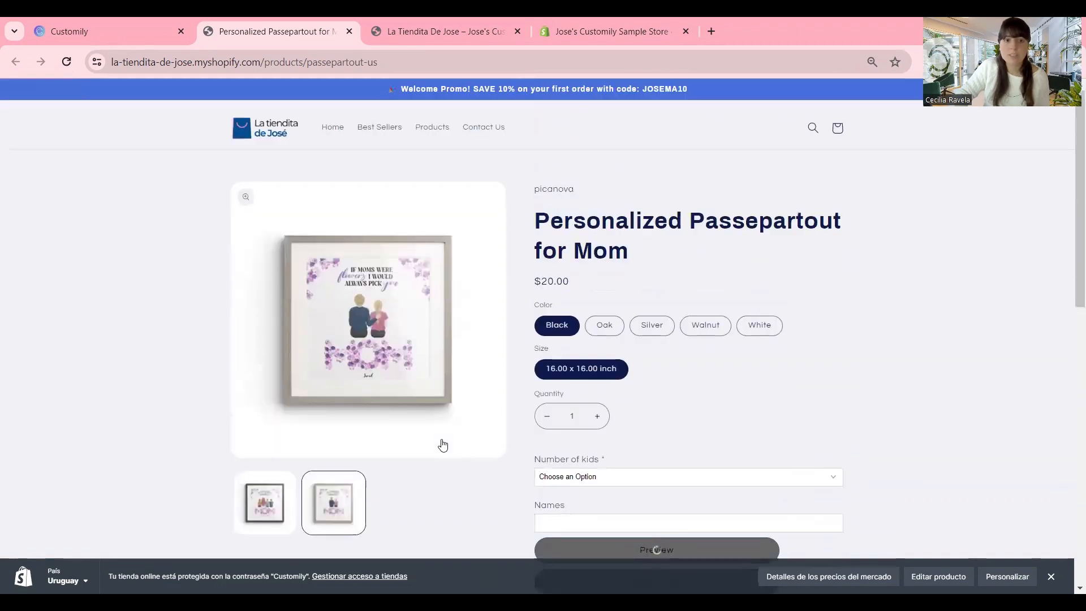
Return to the product in the Shopify admin and review its description and media
{"action": "left_click", "coordinate": [492, 25]}
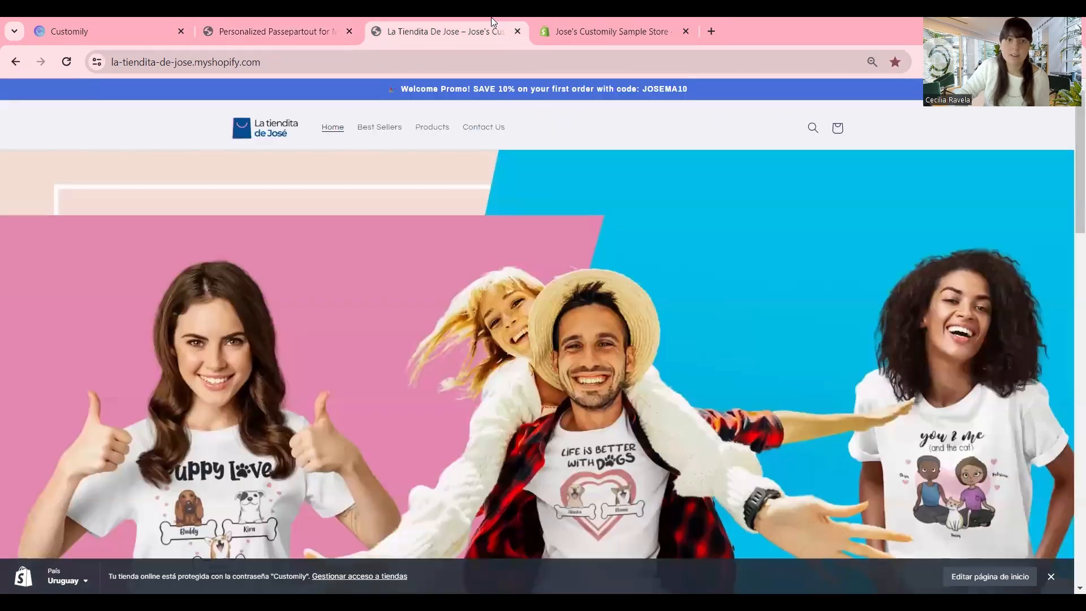
{"action": "left_click", "coordinate": [593, 29]}
{"action": "scroll", "coordinate": [547, 272], "scroll_direction": "up", "scroll_amount": 3}
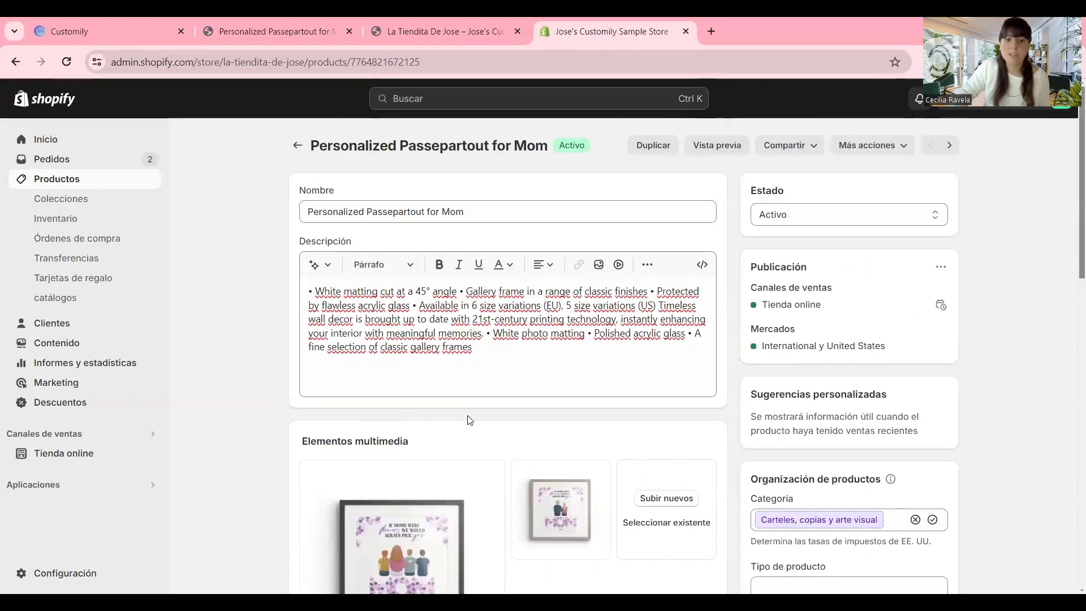
{"action": "scroll", "coordinate": [468, 419], "scroll_direction": "down", "scroll_amount": 2}
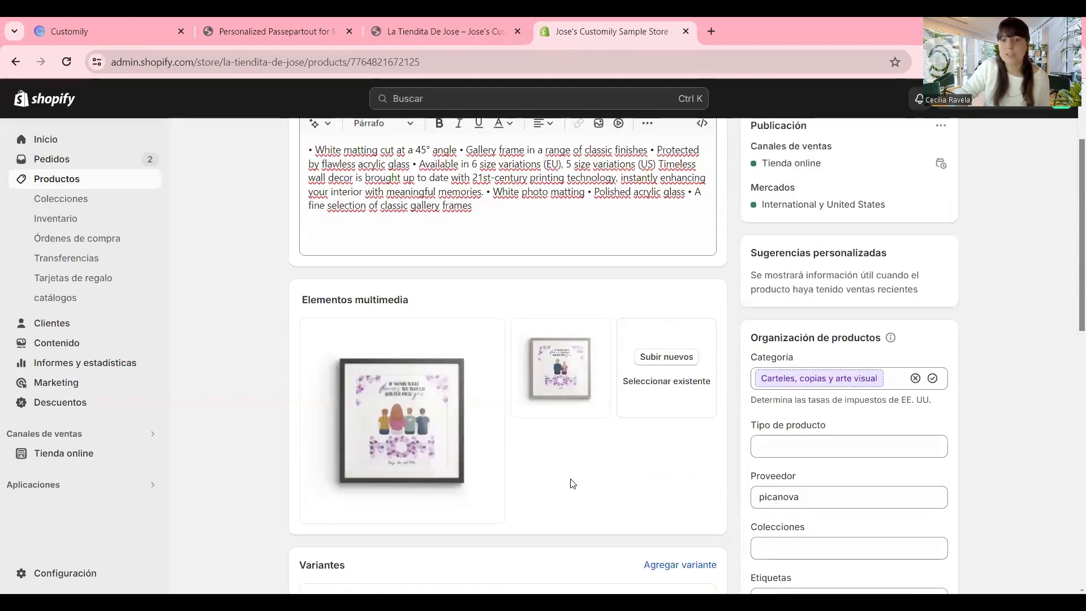
Switch to Customily and start a new product based on merchOne's Enamel Mug (EU)
{"action": "left_click", "coordinate": [129, 31]}
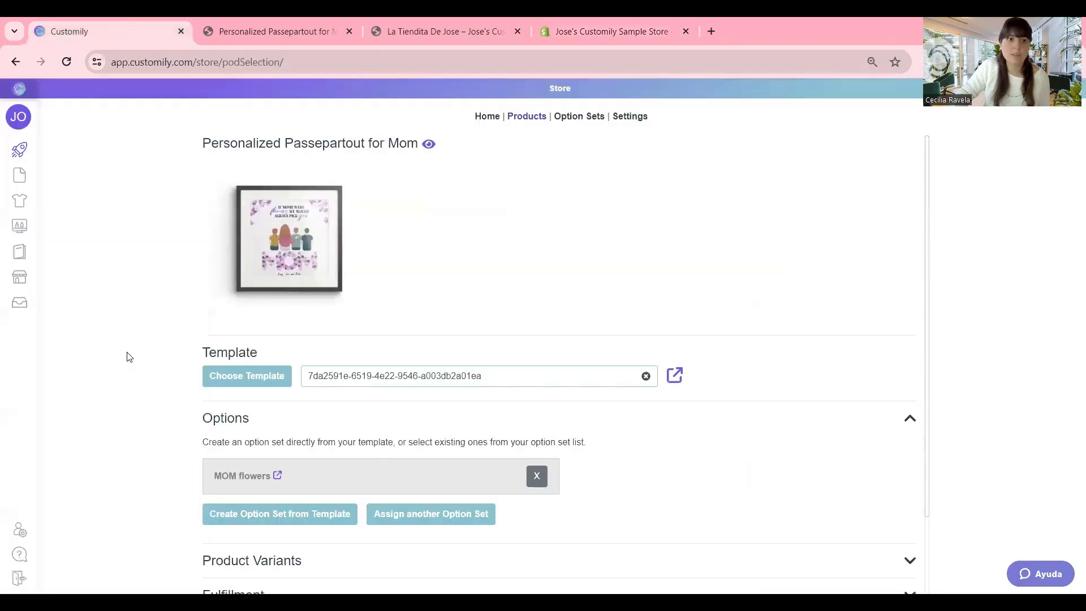
{"action": "left_click", "coordinate": [53, 151]}
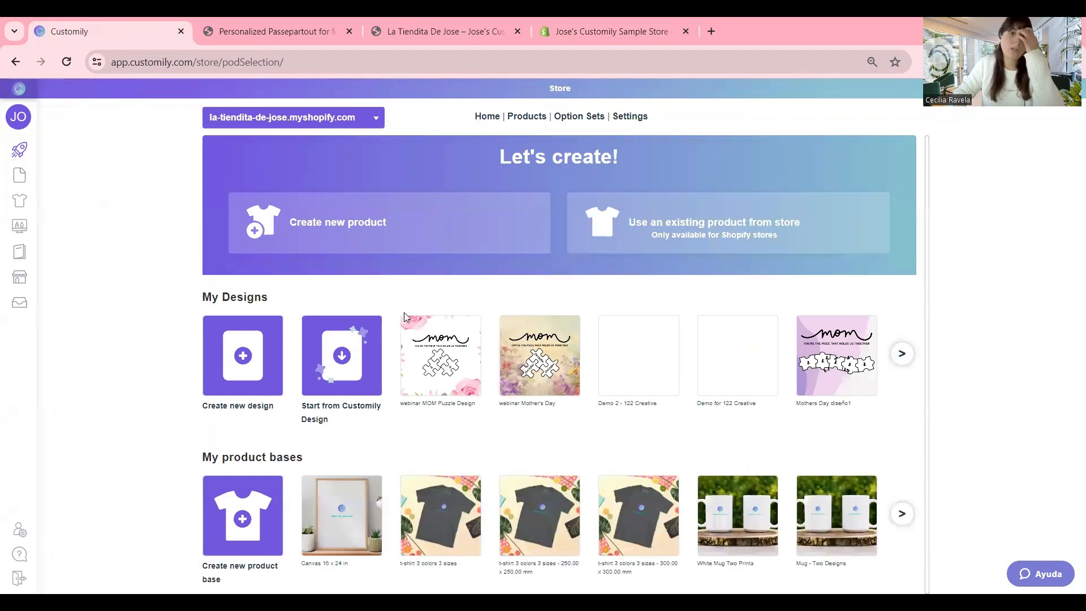
{"action": "left_click", "coordinate": [410, 232]}
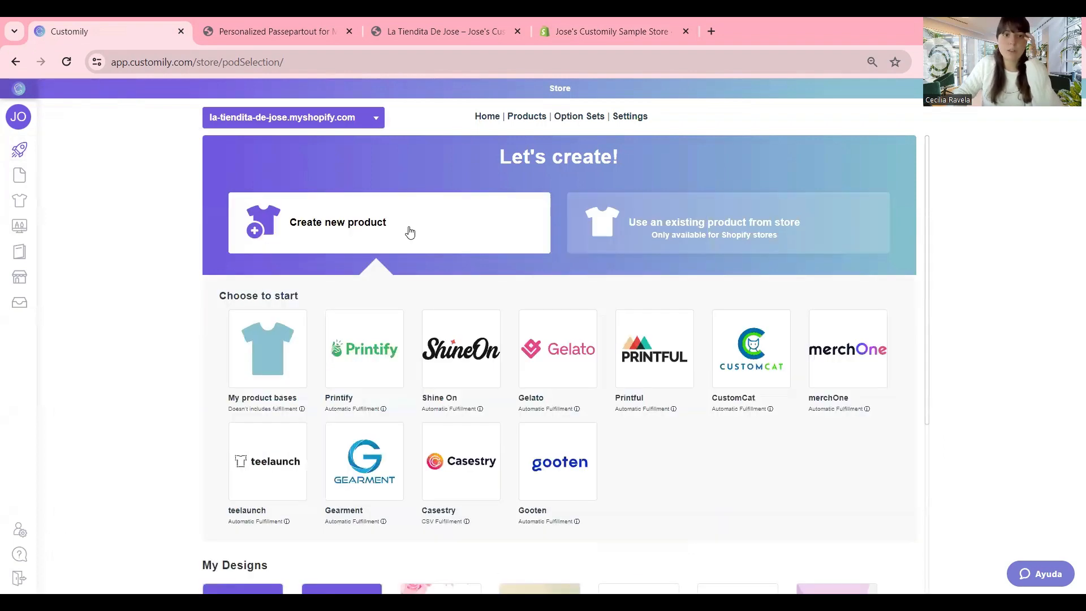
{"action": "left_click", "coordinate": [847, 358]}
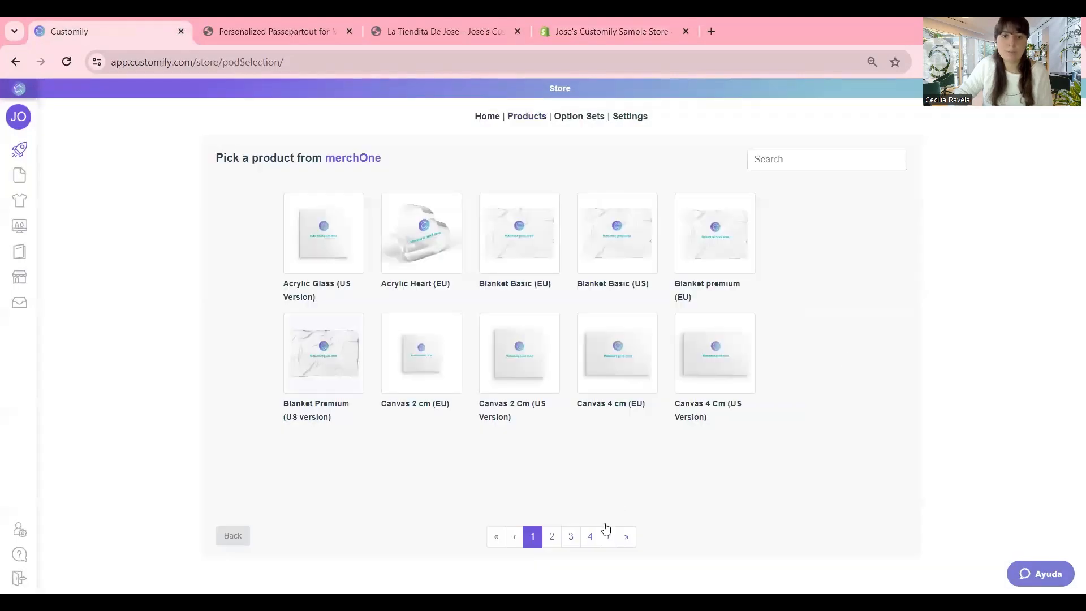
{"action": "left_click", "coordinate": [552, 539]}
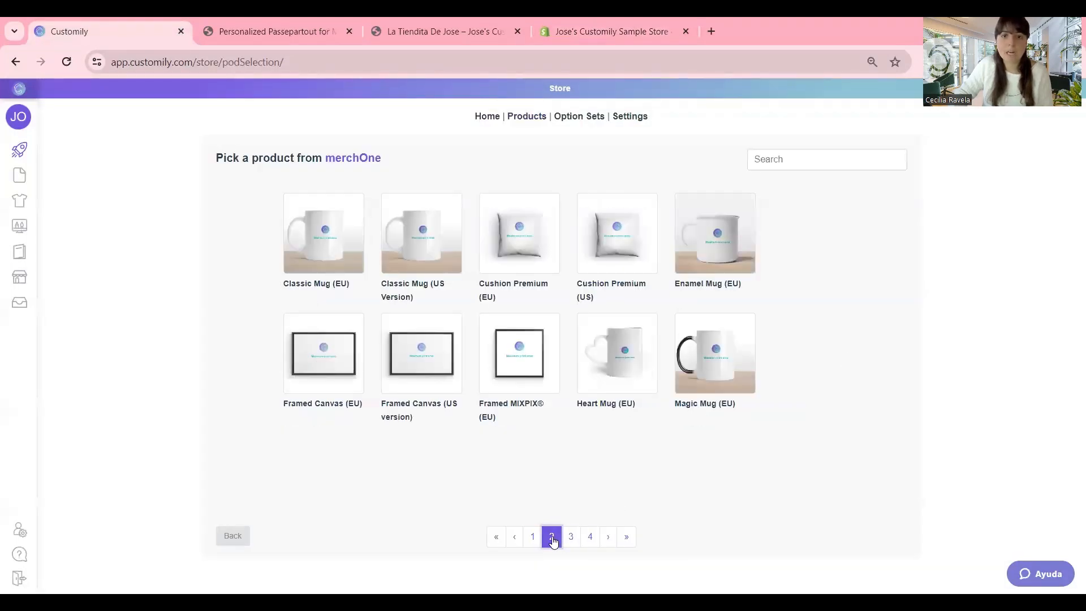
{"action": "left_click", "coordinate": [718, 243]}
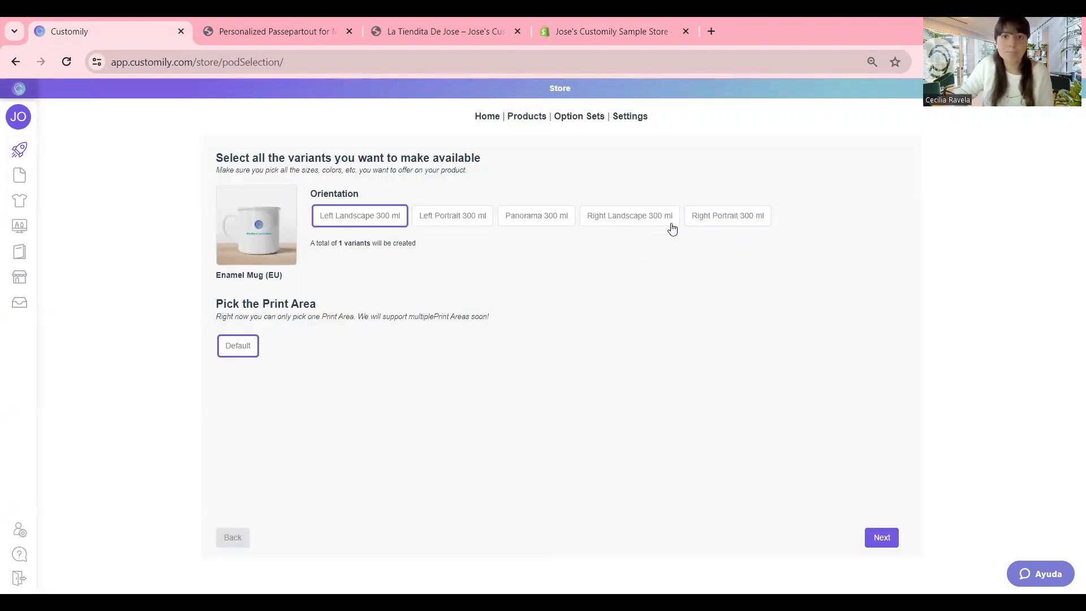
Make the mug available in the Left Landscape 300 ml and Right Landscape 300 ml variants and continue to the design choice
{"action": "left_click", "coordinate": [625, 220]}
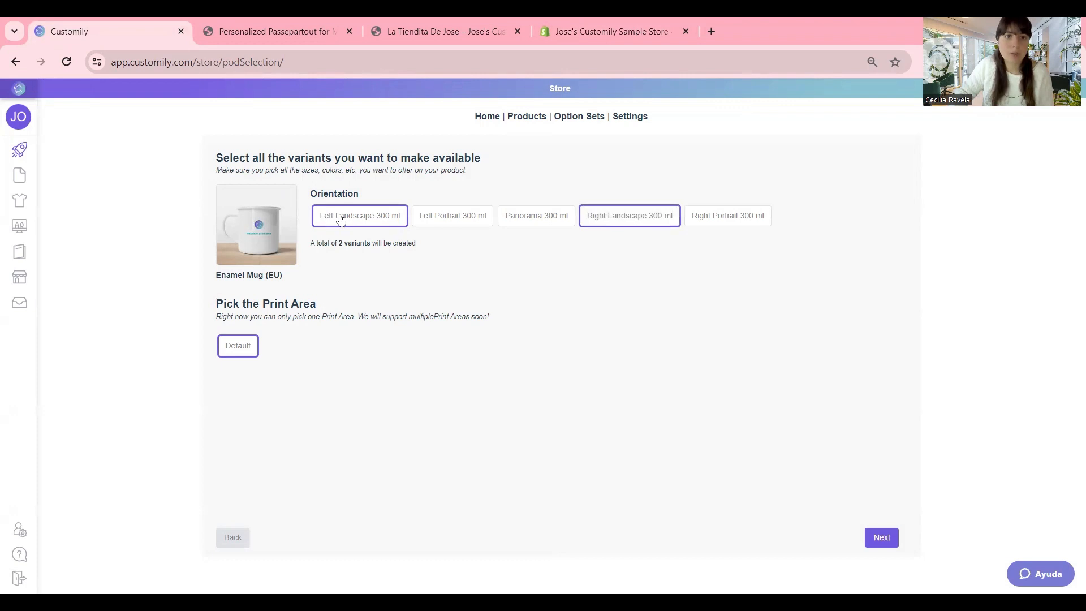
{"action": "left_click", "coordinate": [320, 219]}
{"action": "left_click", "coordinate": [617, 222]}
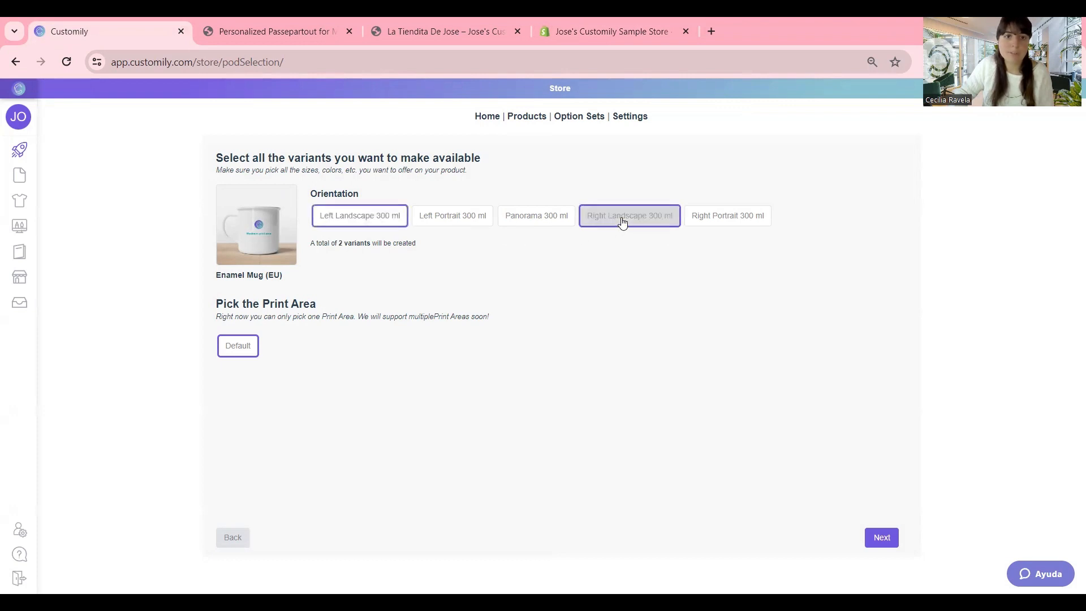
{"action": "left_click", "coordinate": [886, 545]}
Browse the Dad category of the Customily design library and apply the Best dad ever design to the mug
{"action": "left_click", "coordinate": [357, 233]}
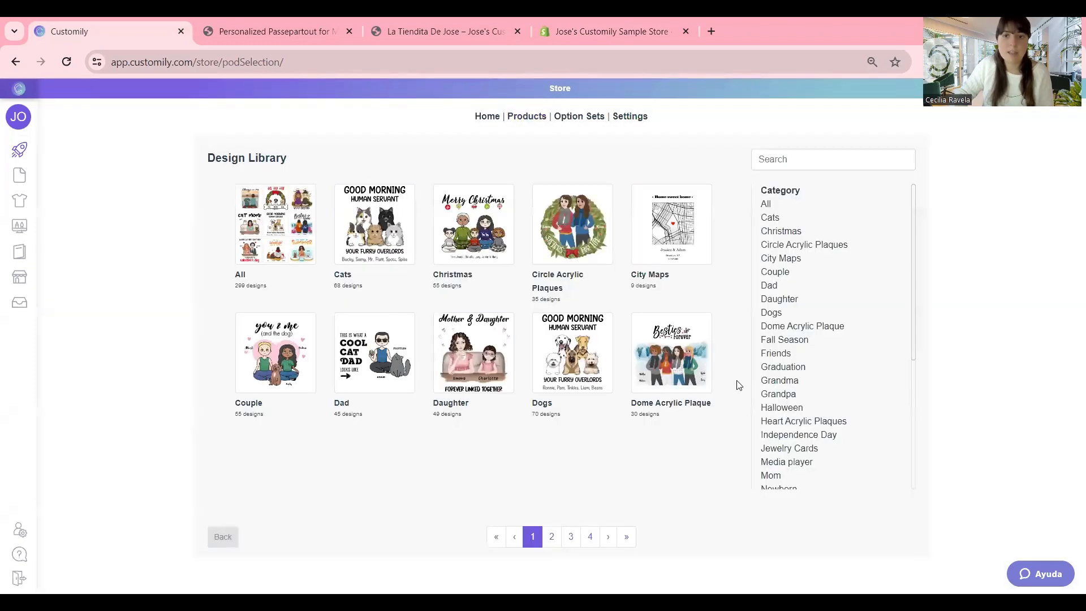
{"action": "left_click", "coordinate": [770, 286]}
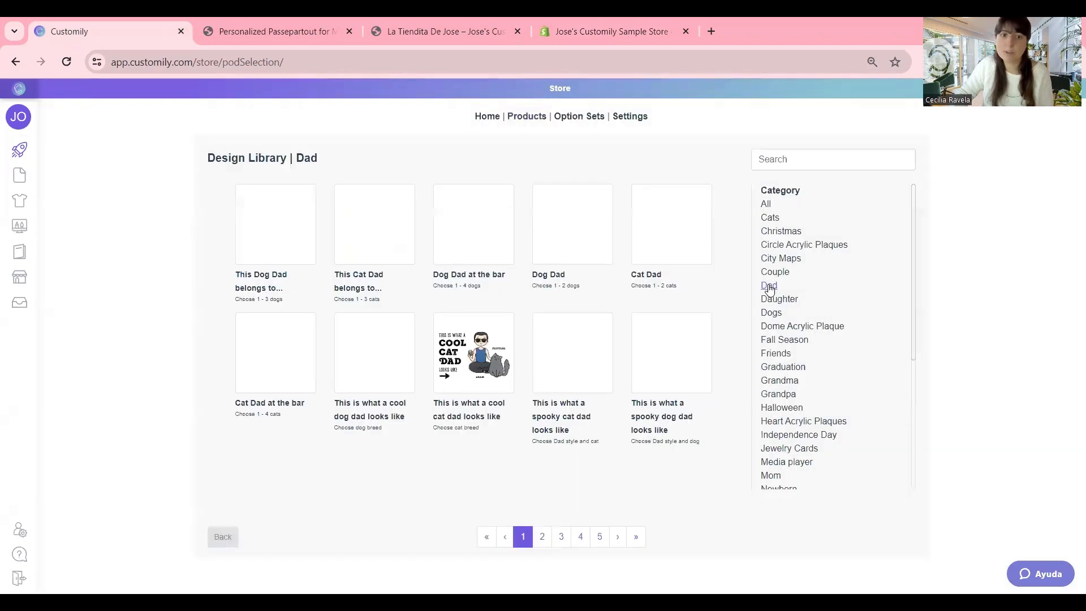
{"action": "left_click", "coordinate": [637, 539]}
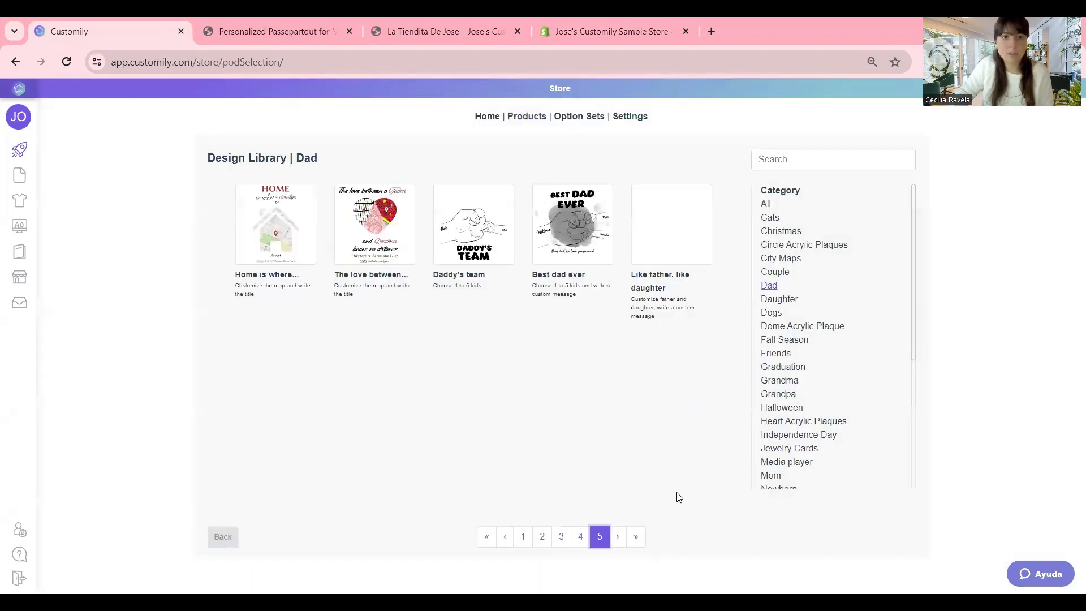
{"action": "left_click", "coordinate": [586, 538]}
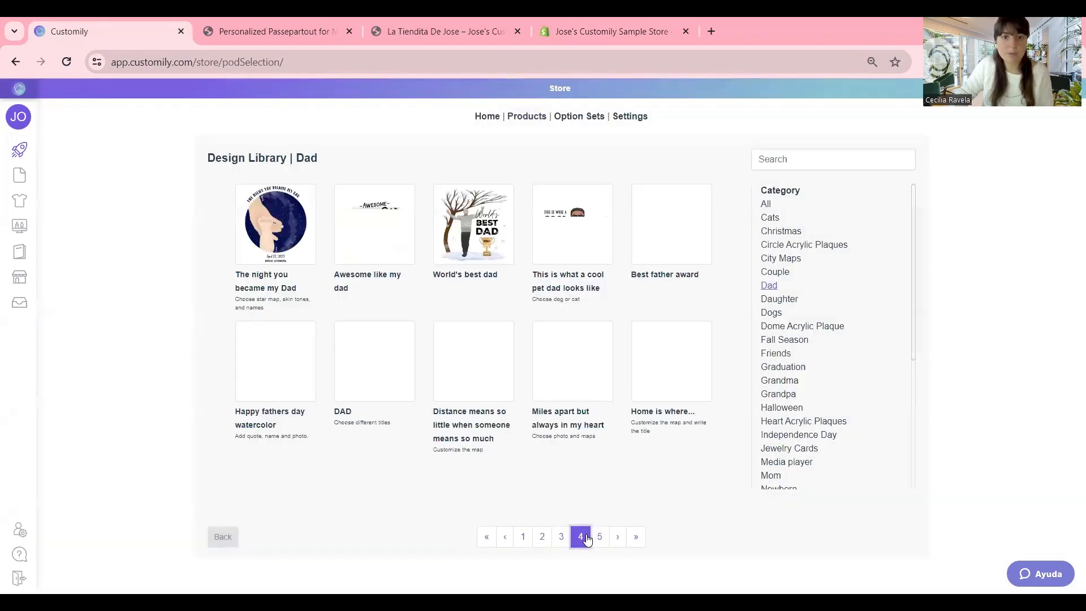
{"action": "left_click", "coordinate": [601, 537]}
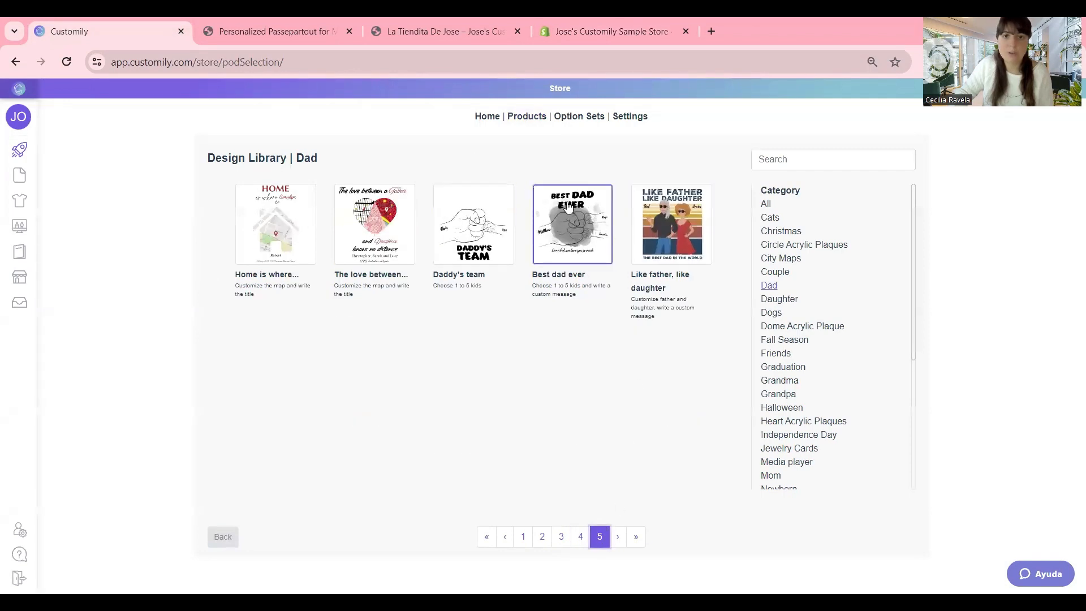
{"action": "left_click", "coordinate": [572, 230]}
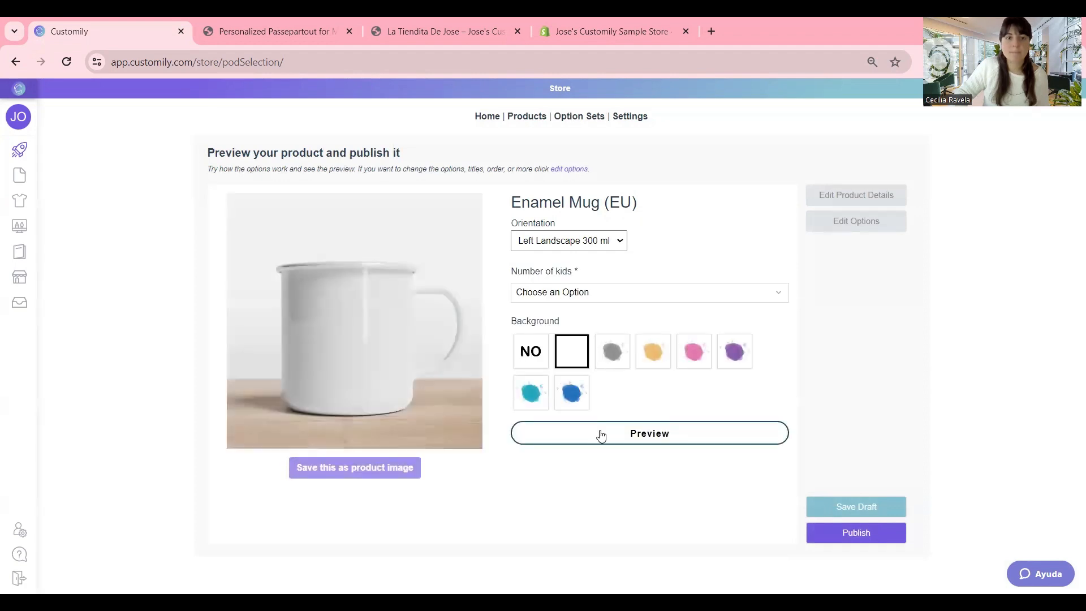
Try the mug preview with 3 kids and with 4 kids to compare how the design changes
{"action": "left_click", "coordinate": [593, 292]}
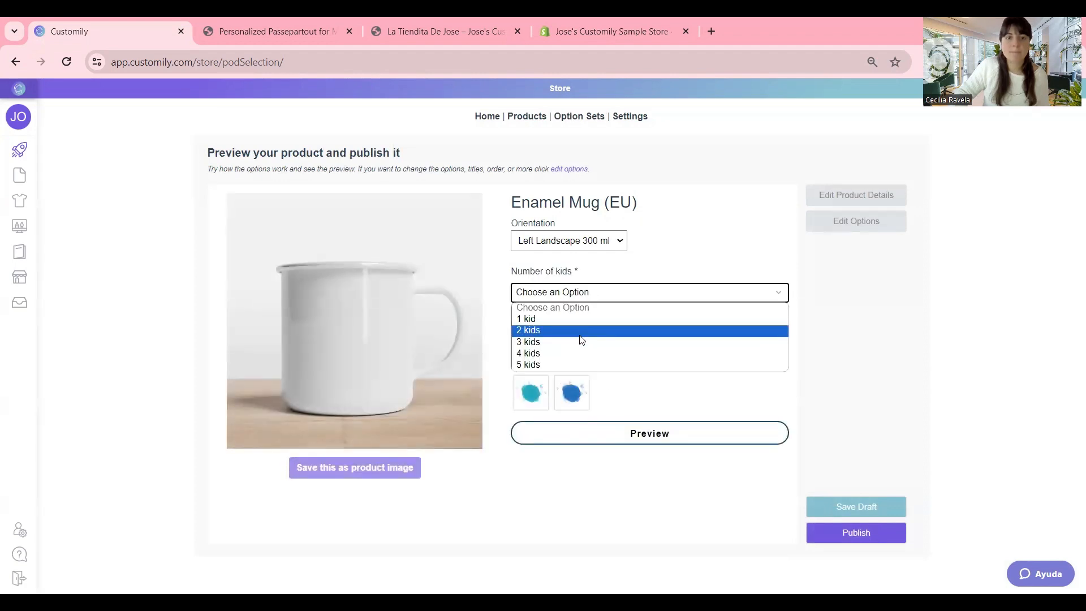
{"action": "left_click", "coordinate": [579, 343]}
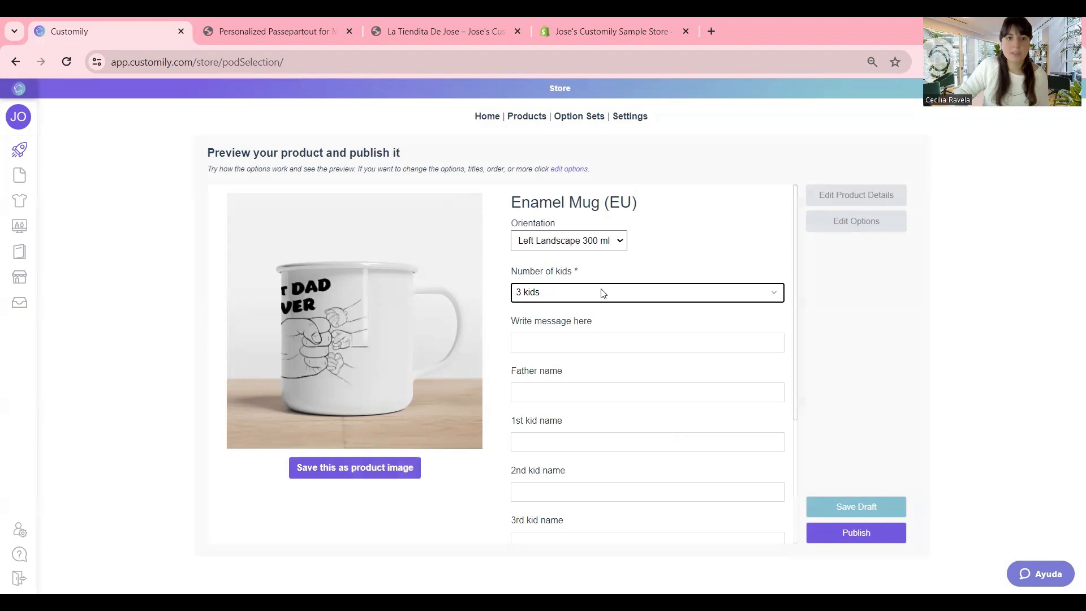
{"action": "left_click", "coordinate": [602, 292]}
{"action": "left_click", "coordinate": [593, 342]}
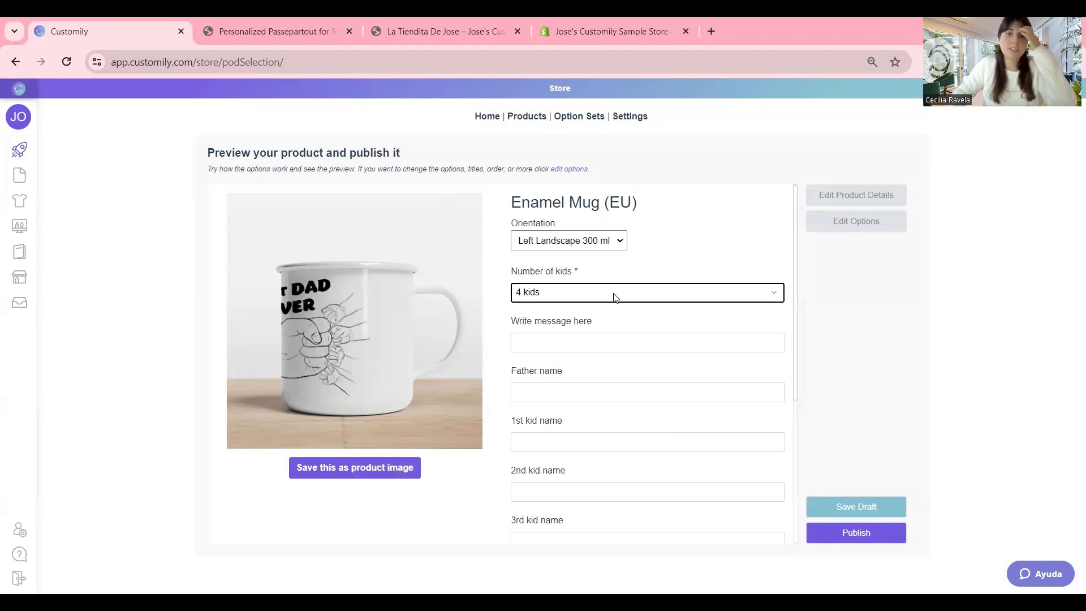
{"action": "left_click", "coordinate": [615, 297]}
{"action": "left_click", "coordinate": [588, 332]}
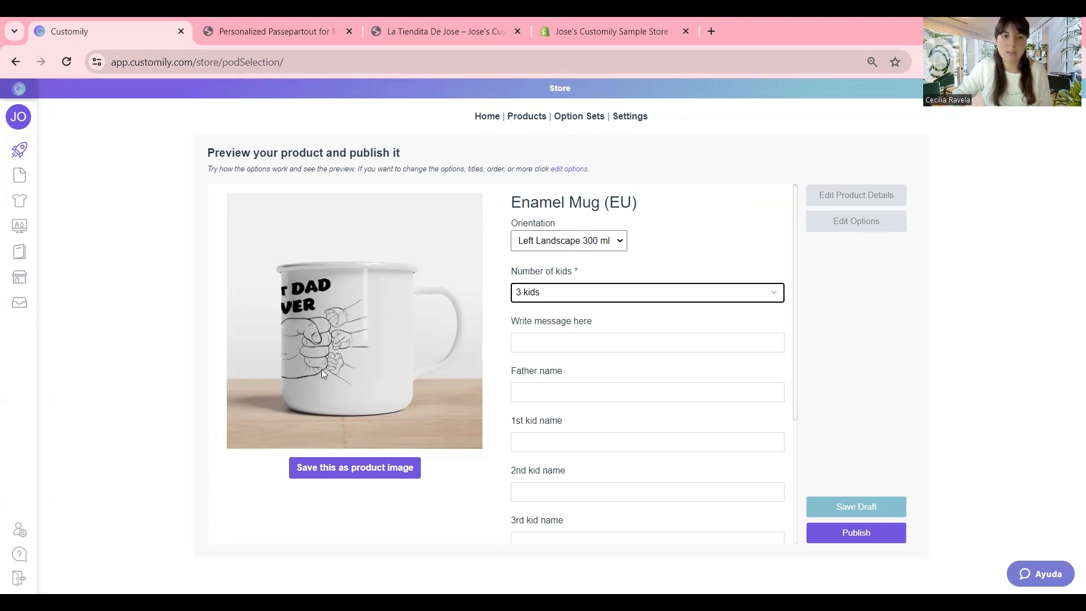
Set the number of kids to 2 and enter the message We Love You on the mug preview
{"action": "left_click", "coordinate": [580, 296]}
{"action": "left_click", "coordinate": [560, 320]}
{"action": "scroll", "coordinate": [598, 318], "scroll_direction": "down", "scroll_amount": 3}
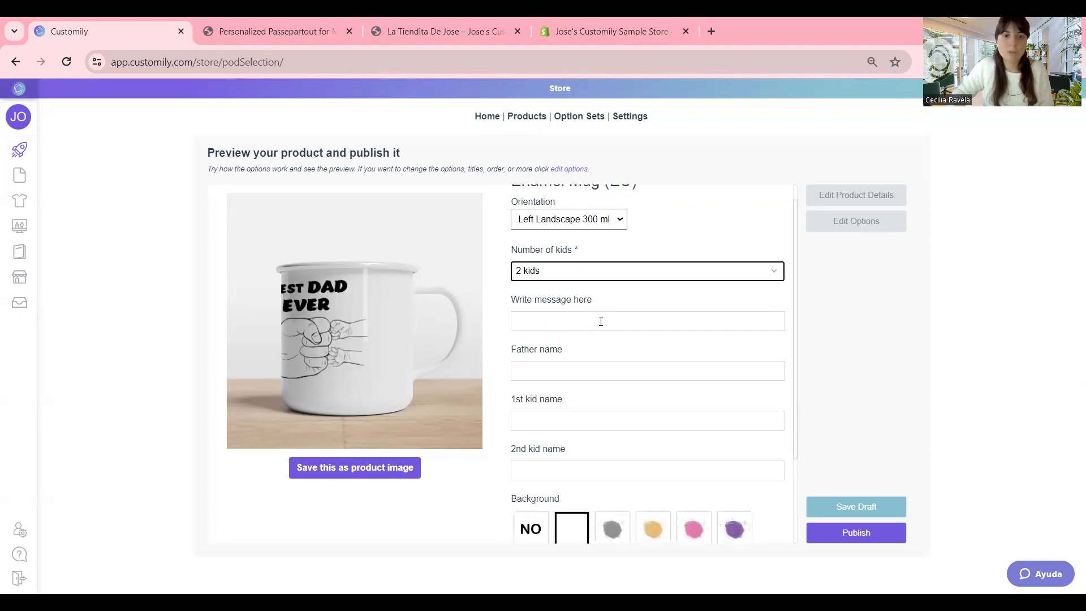
{"action": "scroll", "coordinate": [580, 298], "scroll_direction": "up", "scroll_amount": 3}
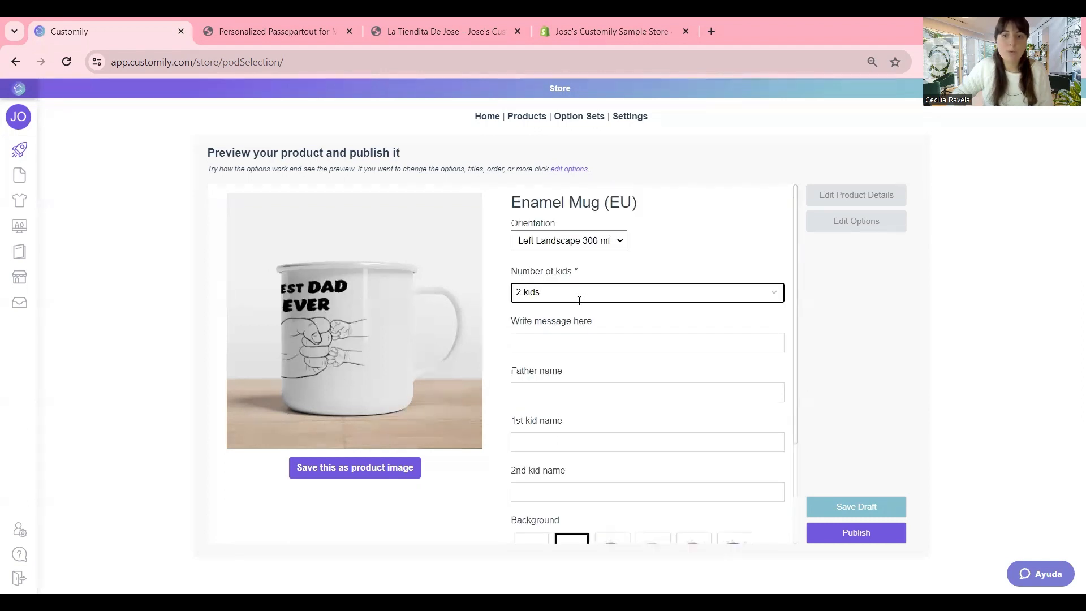
{"action": "left_click", "coordinate": [578, 341]}
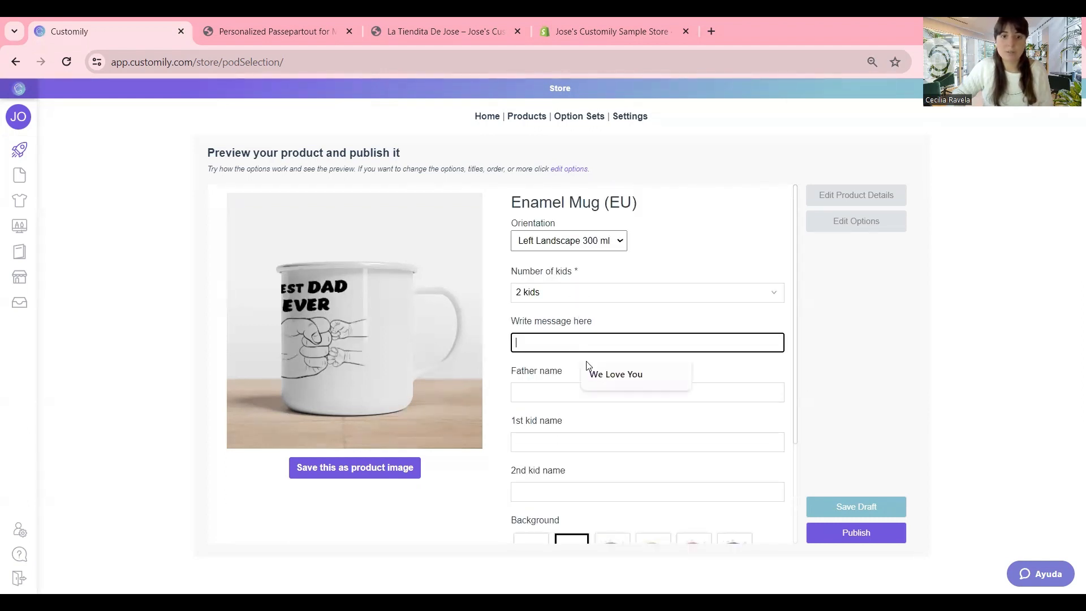
{"action": "left_click", "coordinate": [610, 374]}
Fill in the father's name and the names of the first and second kid on the mug preview
{"action": "left_click", "coordinate": [552, 390]}
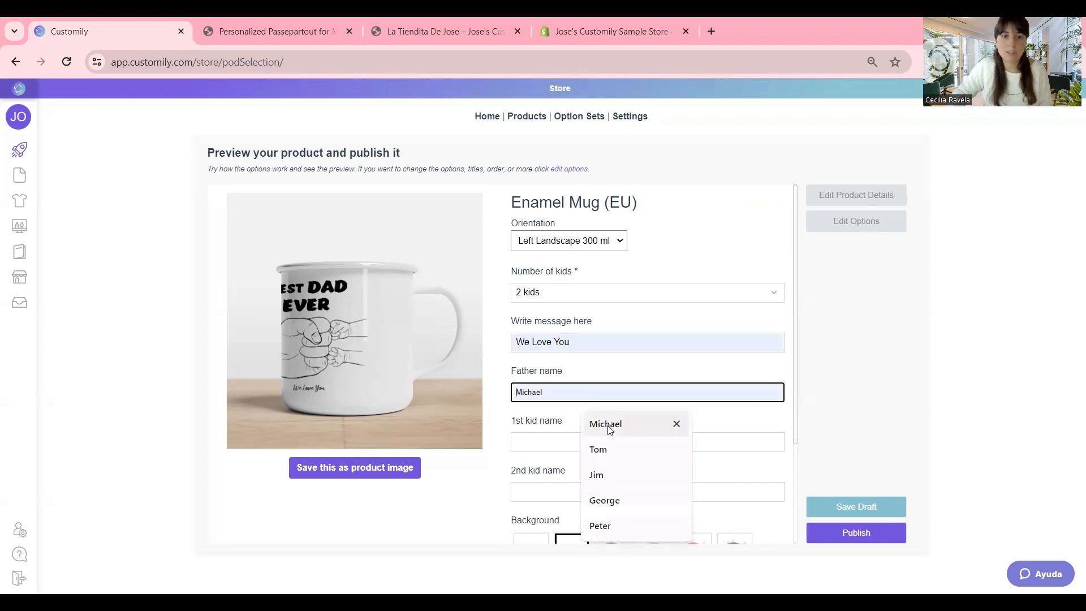
{"action": "left_click", "coordinate": [611, 424]}
{"action": "scroll", "coordinate": [592, 414], "scroll_direction": "down", "scroll_amount": 3}
{"action": "left_click", "coordinate": [551, 304]}
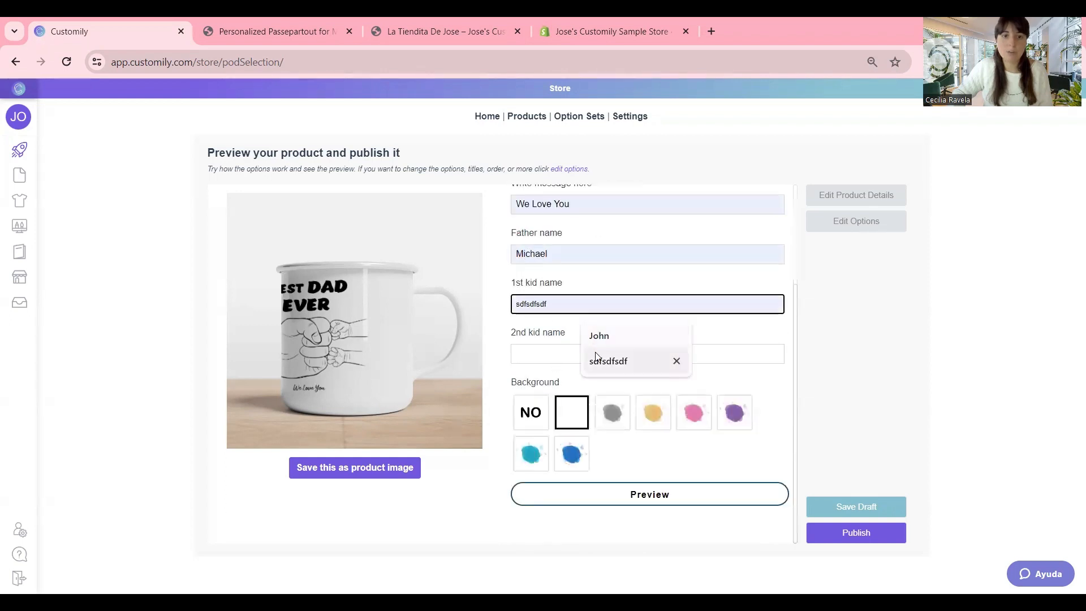
{"action": "left_click", "coordinate": [600, 336]}
{"action": "left_click", "coordinate": [548, 356]}
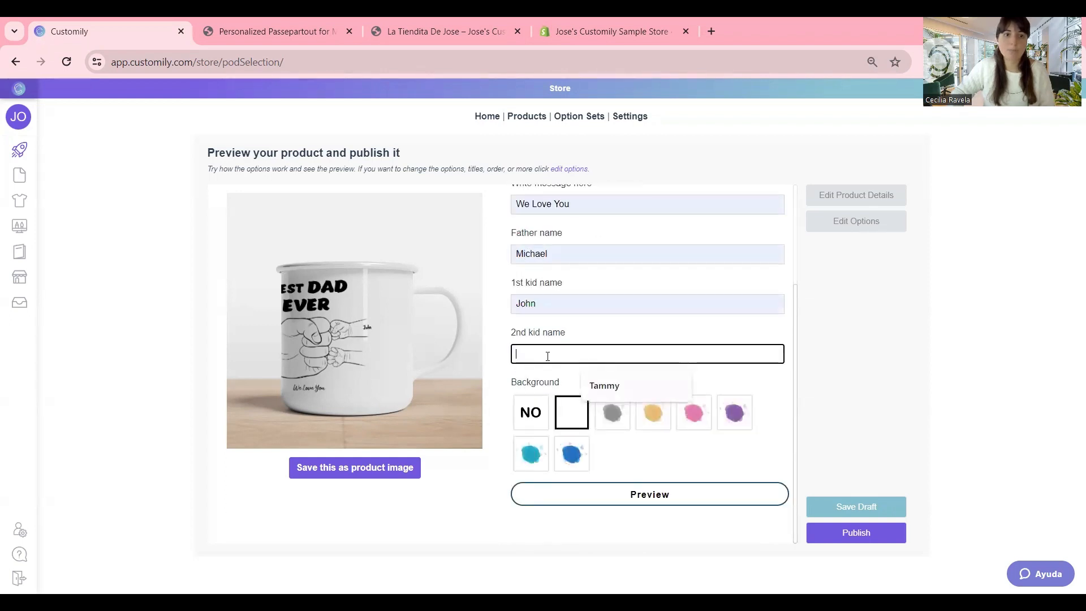
{"action": "type", "text": "Tammy"}
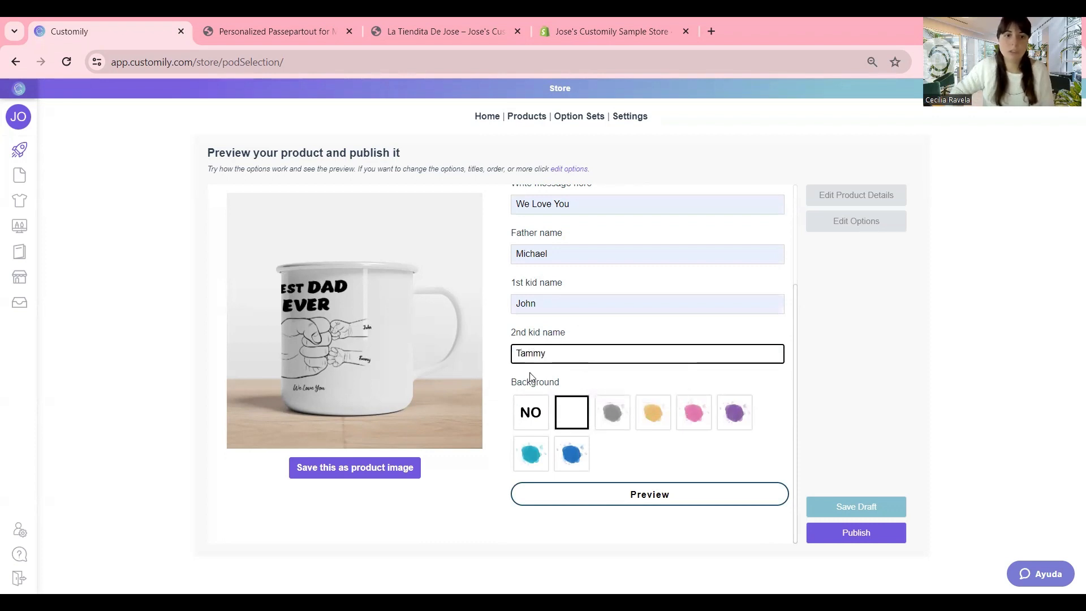
{"action": "left_click", "coordinate": [490, 460]}
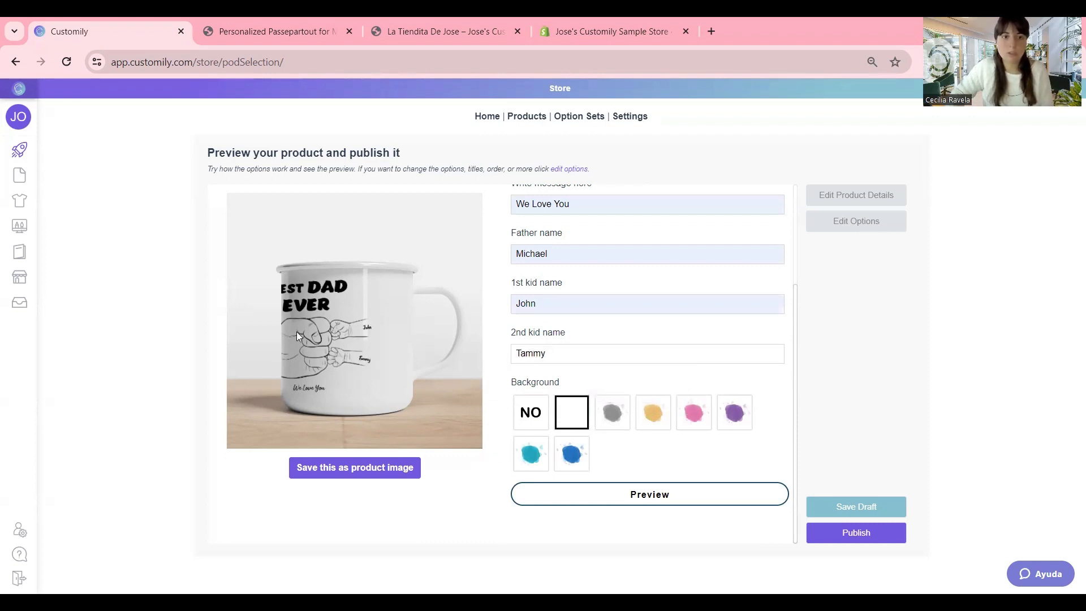
Try the different background colors on the mug, choose the blue one, and save the product as a draft
{"action": "left_click", "coordinate": [612, 413]}
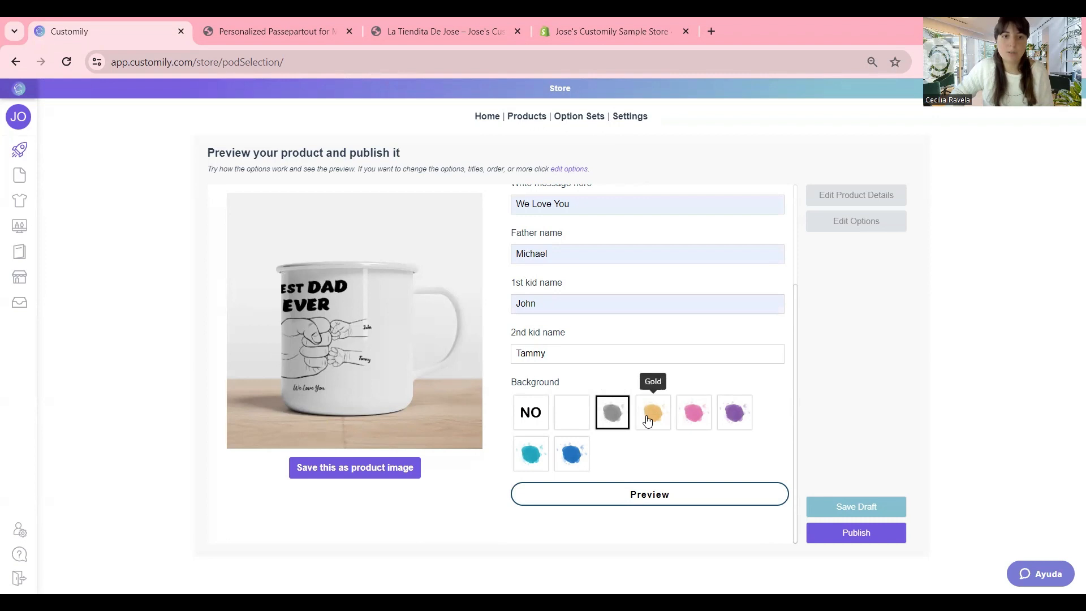
{"action": "left_click", "coordinate": [649, 419]}
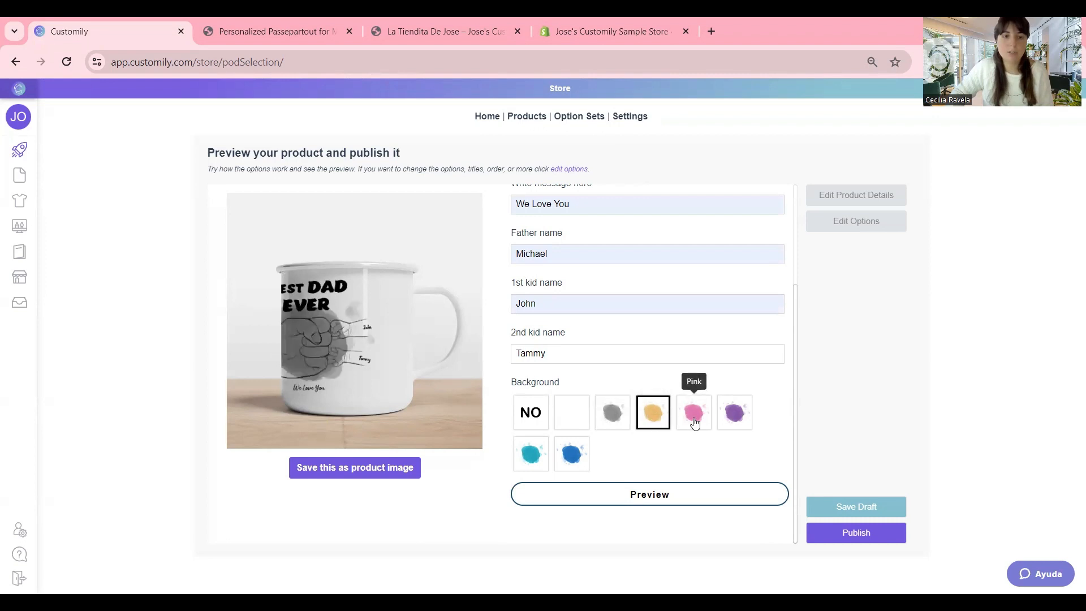
{"action": "left_click", "coordinate": [695, 421]}
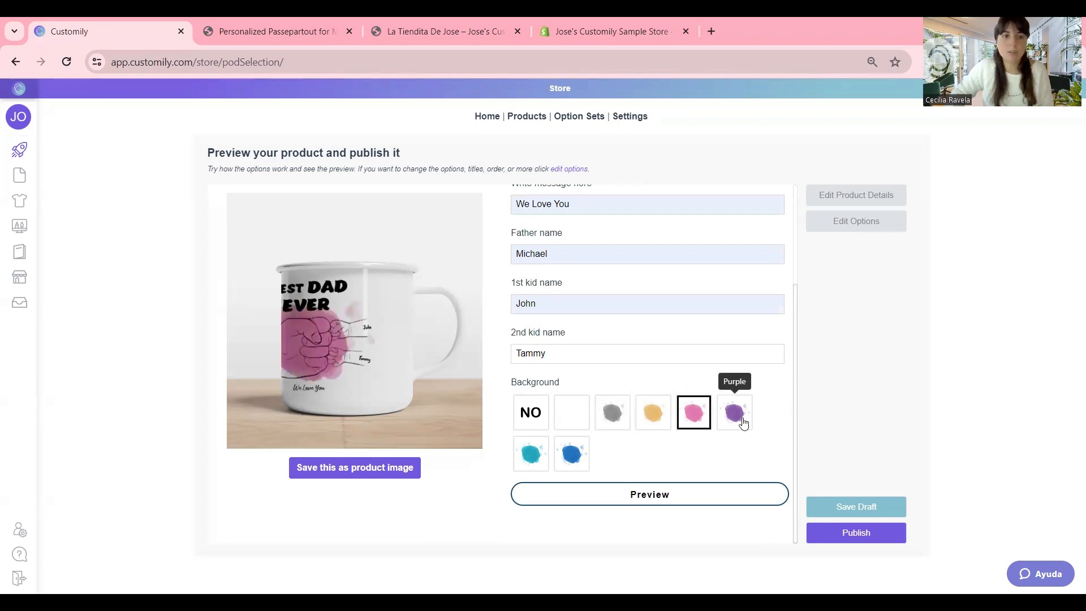
{"action": "left_click", "coordinate": [743, 423]}
{"action": "left_click", "coordinate": [580, 467]}
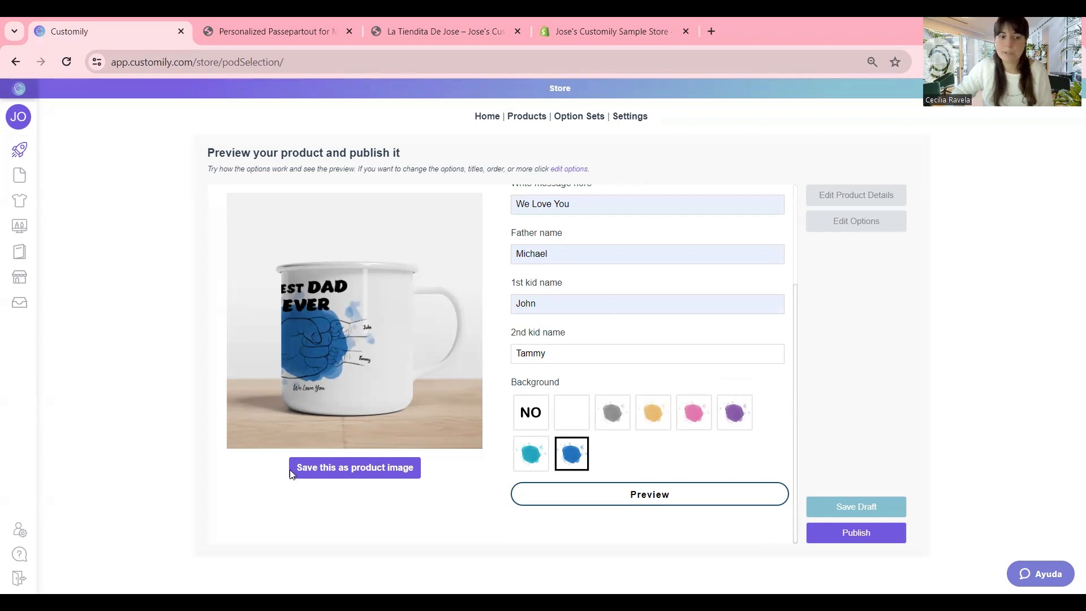
{"action": "left_click", "coordinate": [853, 509]}
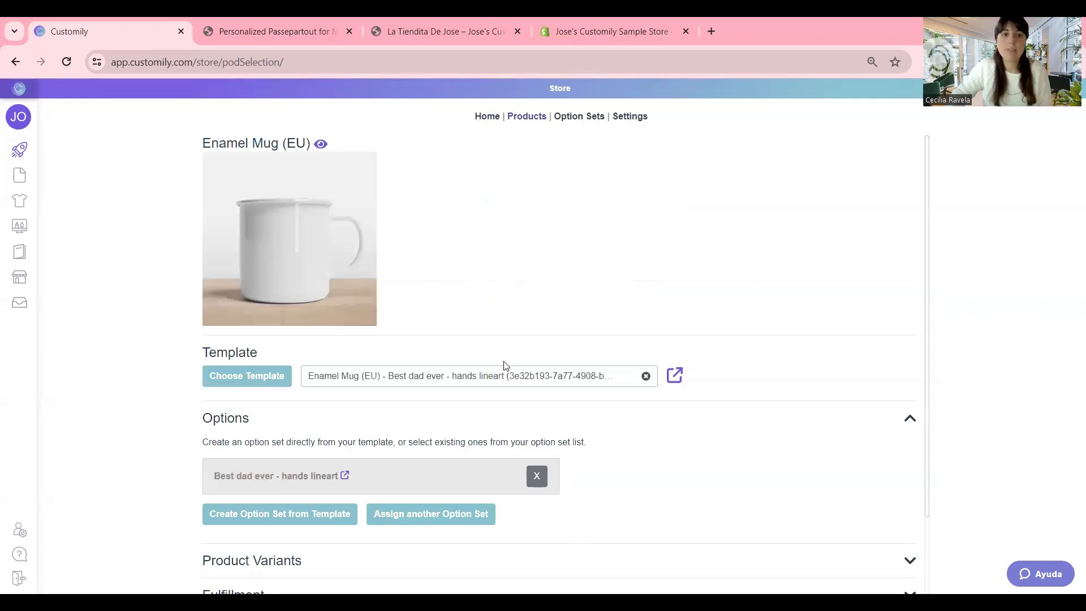
Switch to the Shopify admin and sort the full product list by creation date with the most recent first
{"action": "left_click", "coordinate": [581, 35]}
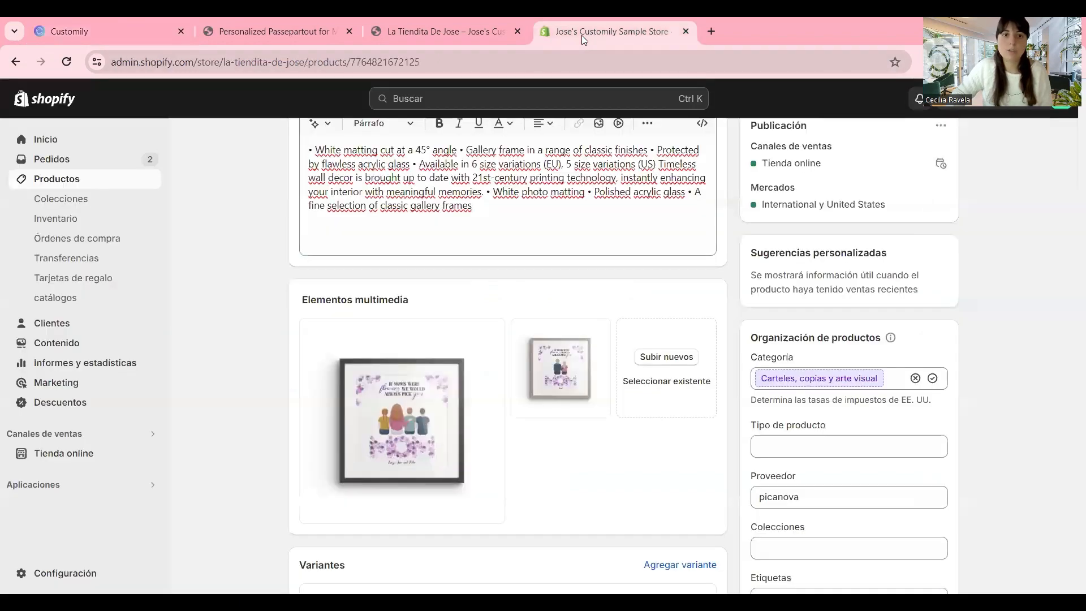
{"action": "left_click", "coordinate": [51, 184]}
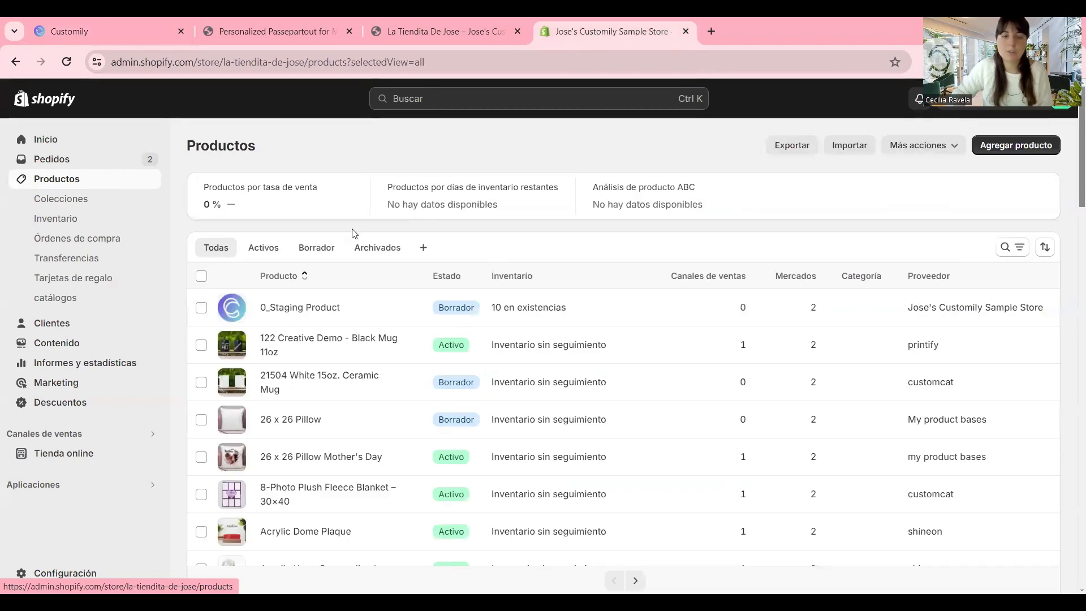
{"action": "left_click", "coordinate": [1045, 247]}
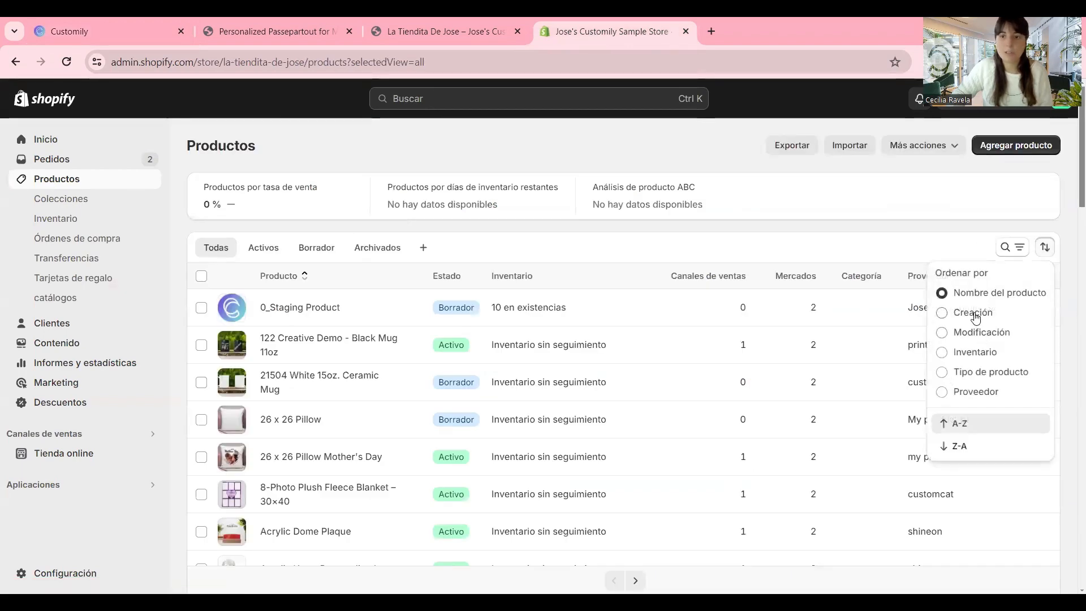
{"action": "left_click", "coordinate": [942, 312]}
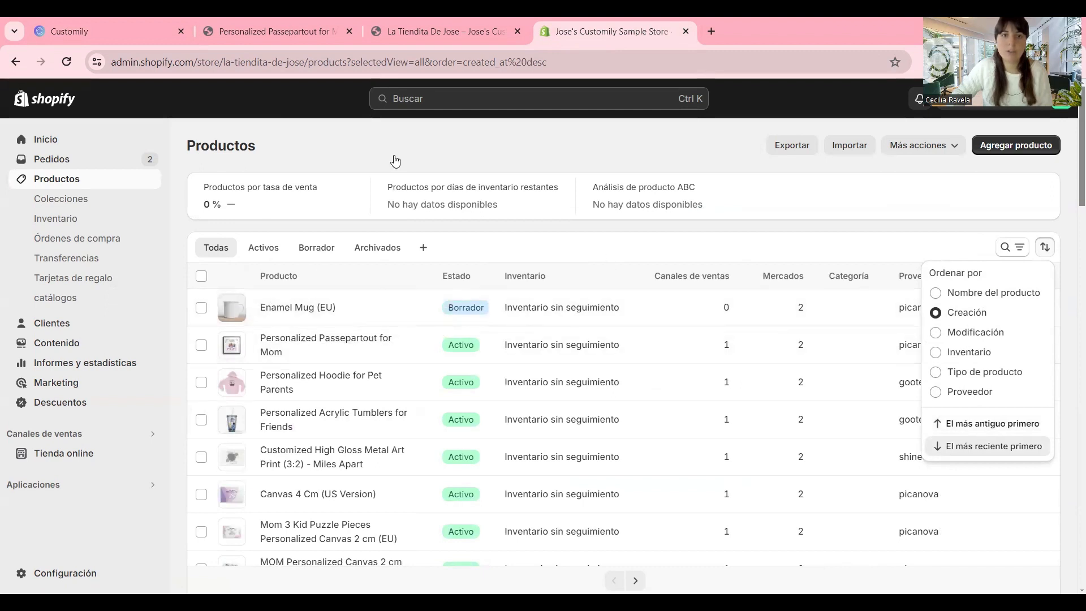
Switch to Customily and open the Enamel Mug (EU) - Best dad ever - hands lineart template for editing
{"action": "left_click", "coordinate": [137, 33]}
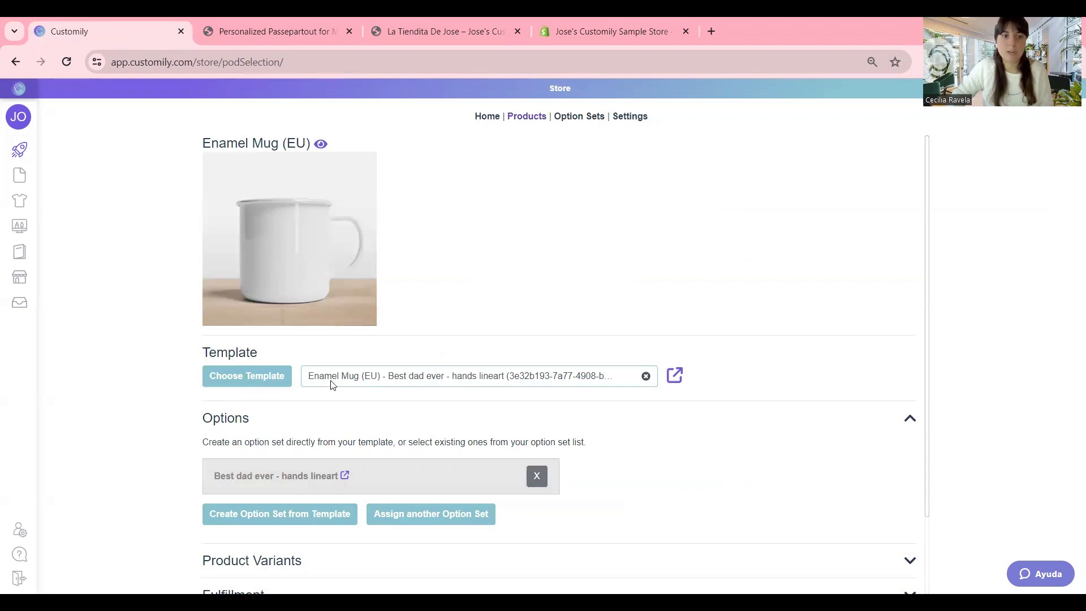
{"action": "scroll", "coordinate": [332, 385], "scroll_direction": "down", "scroll_amount": 2}
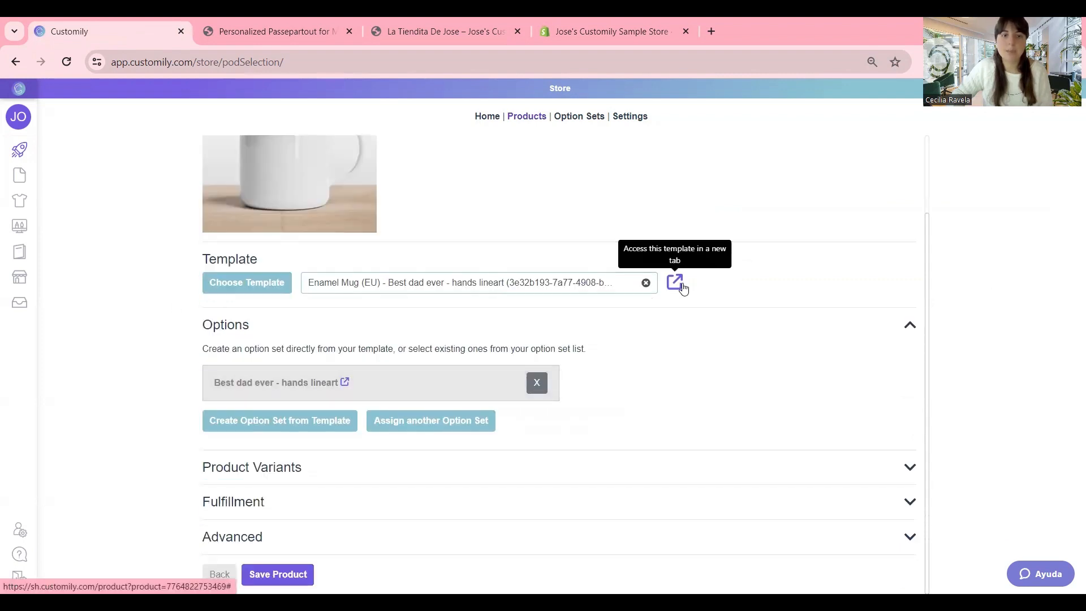
{"action": "scroll", "coordinate": [611, 298], "scroll_direction": "up", "scroll_amount": 2}
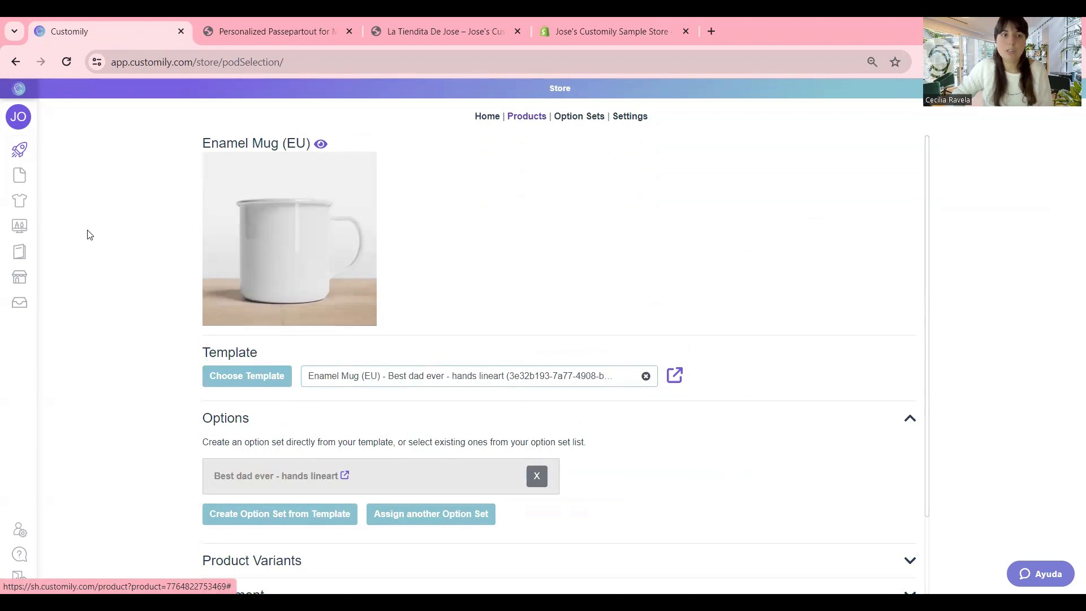
{"action": "mouse_move", "coordinate": [52, 226]}
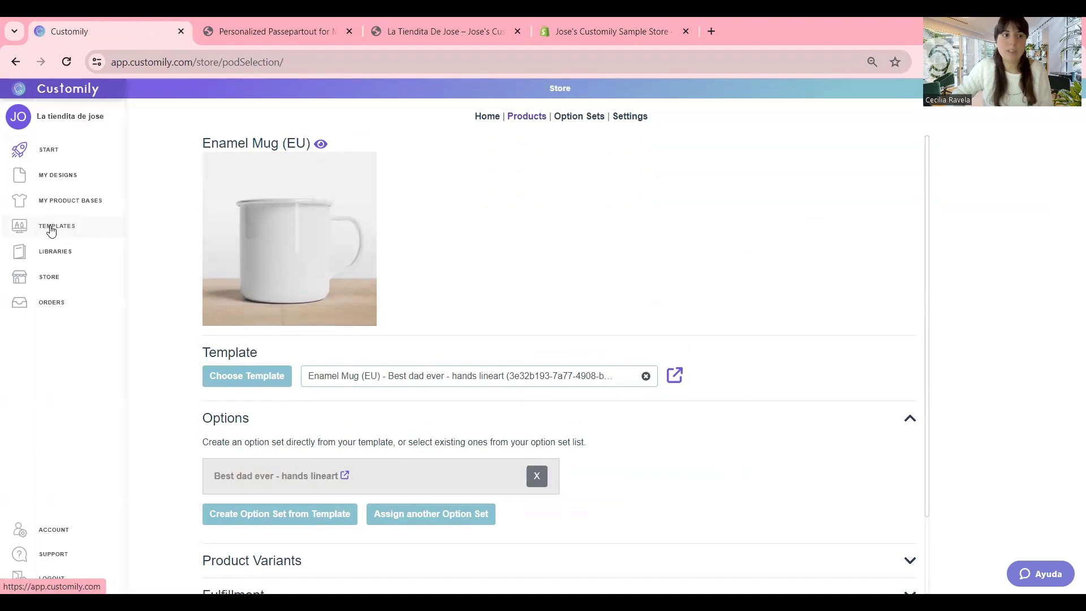
{"action": "left_click", "coordinate": [52, 227]}
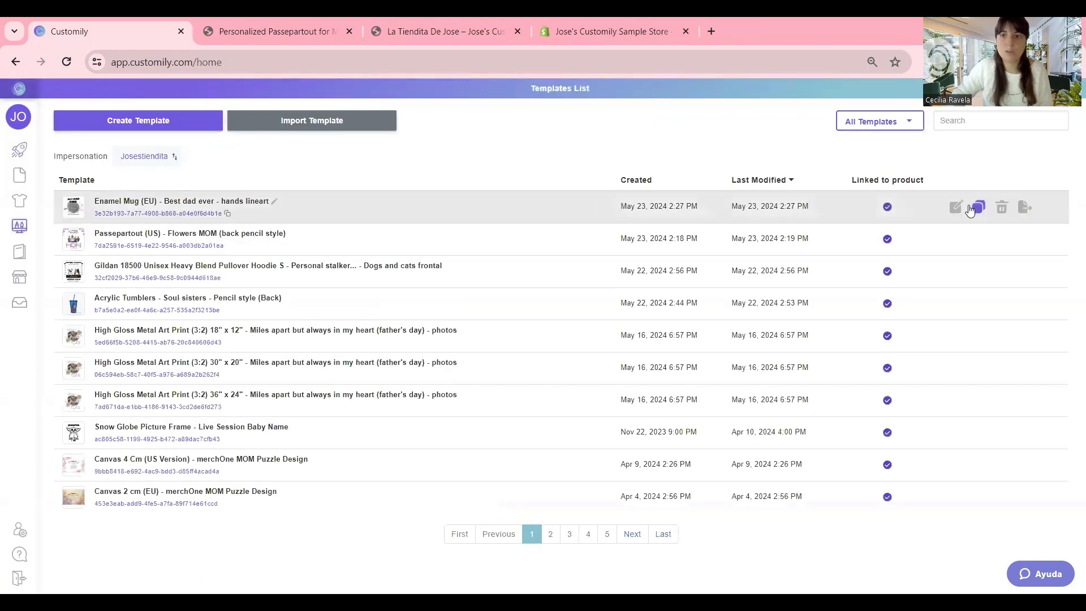
{"action": "left_click", "coordinate": [957, 207]}
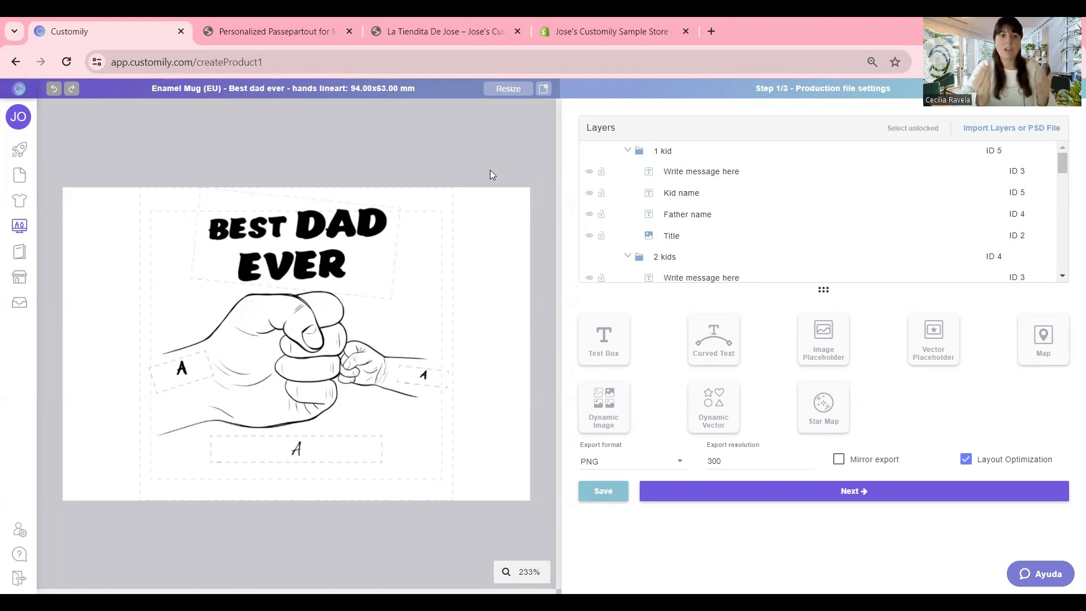
Go to the template's preview settings and collapse the layer groups from 1 kid to 5 kids
{"action": "left_click", "coordinate": [830, 497]}
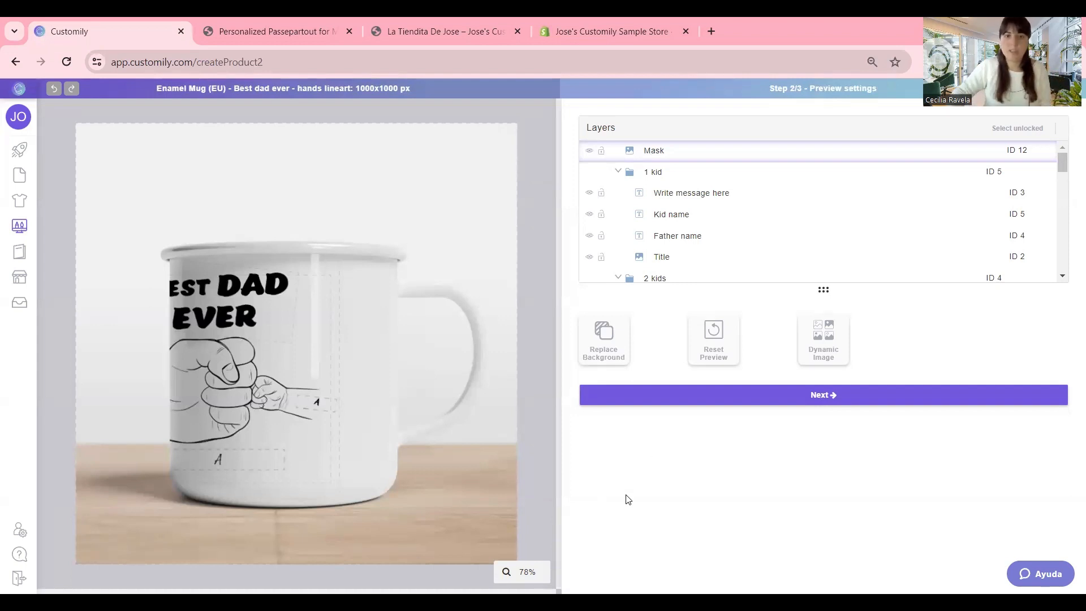
{"action": "left_click", "coordinate": [619, 172]}
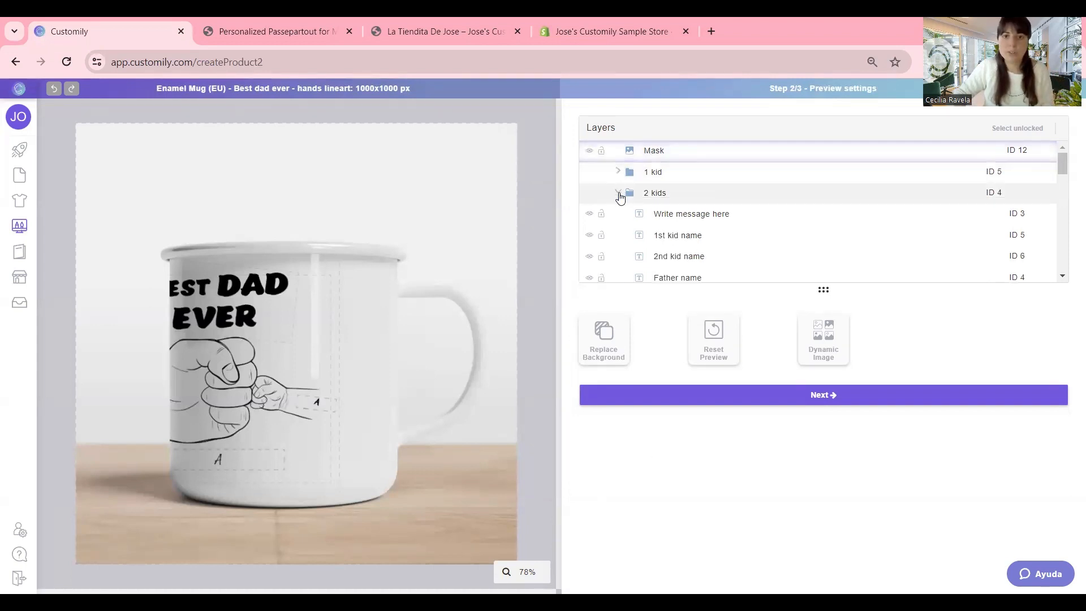
{"action": "left_click", "coordinate": [618, 193]}
{"action": "left_click", "coordinate": [618, 214]}
{"action": "left_click", "coordinate": [618, 235]}
{"action": "left_click", "coordinate": [618, 255]}
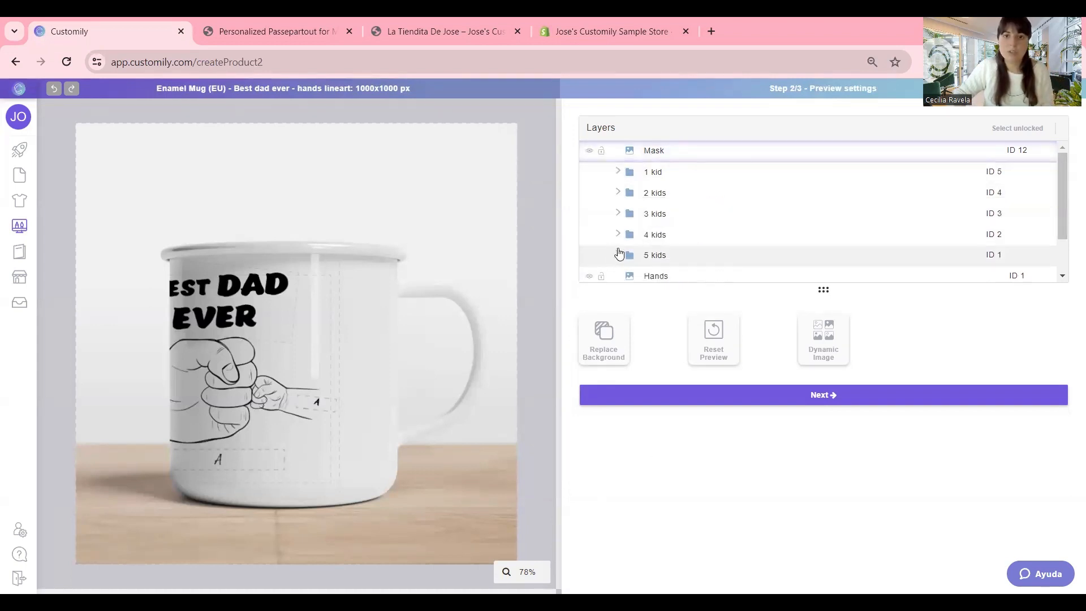
Move the Background, Hands and all five kid groups together on the mug preview to about X 447, Y 583 px
{"action": "scroll", "coordinate": [650, 238], "scroll_direction": "down", "scroll_amount": 1}
{"action": "left_click", "coordinate": [664, 251]}
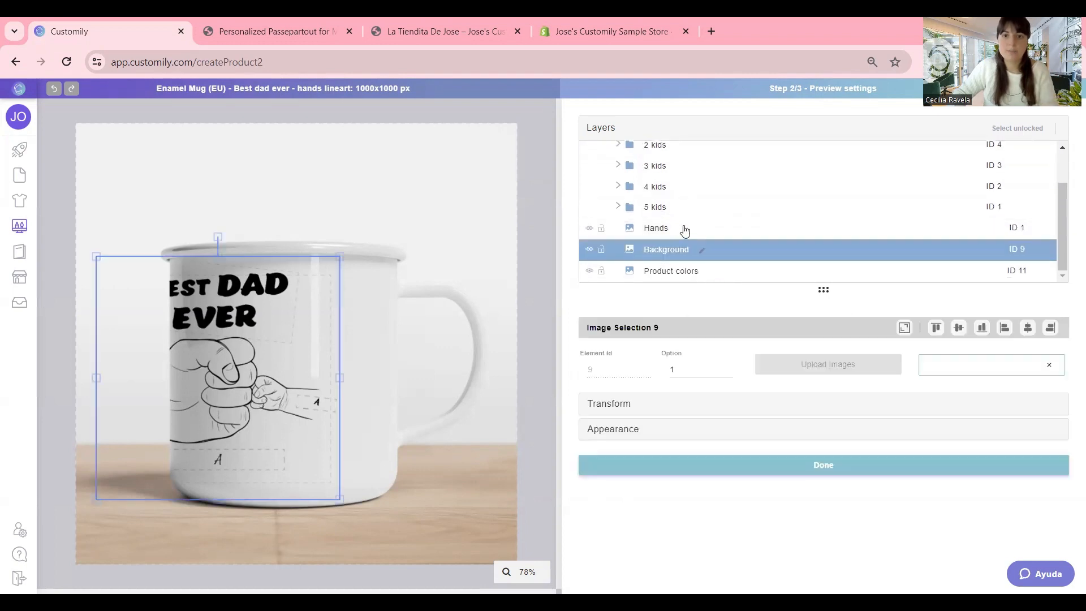
{"action": "scroll", "coordinate": [686, 226], "scroll_direction": "up", "scroll_amount": 2}
{"action": "left_click", "coordinate": [695, 177], "text": "shift"}
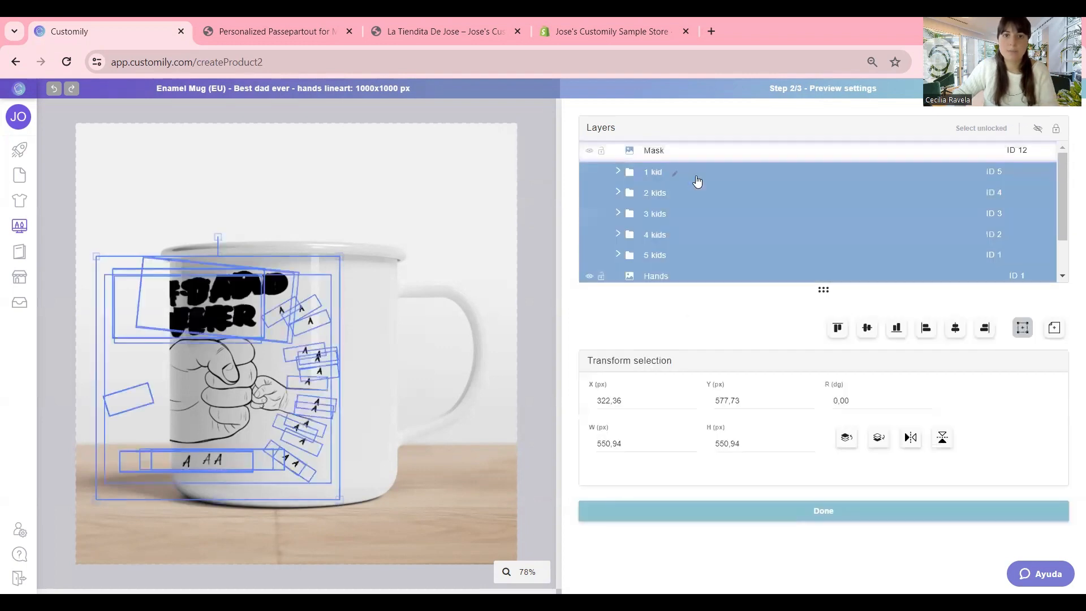
{"action": "left_click_drag", "start_coordinate": [279, 372], "coordinate": [335, 374]}
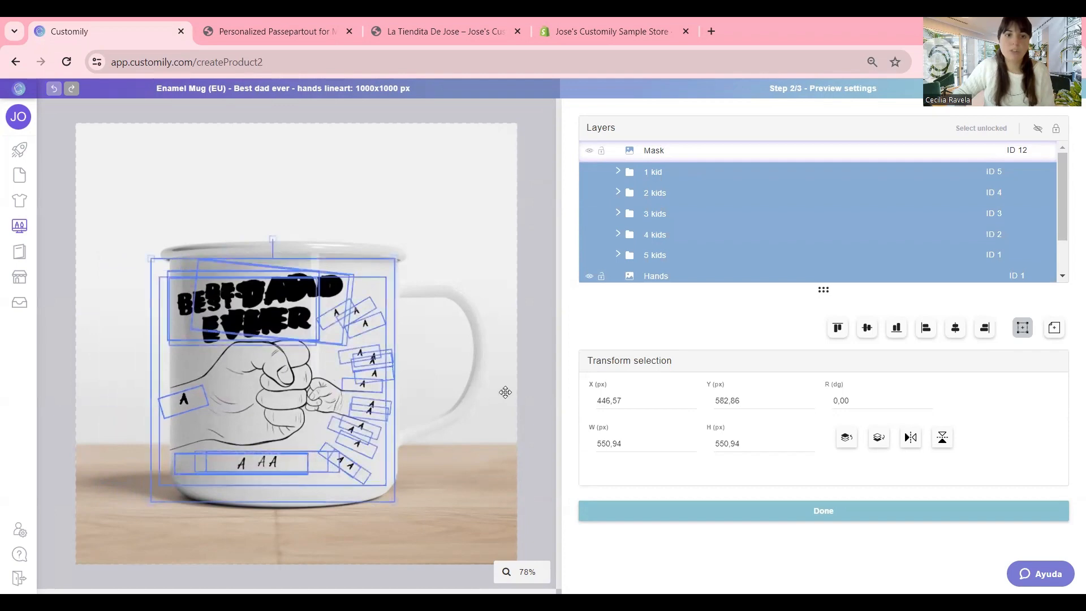
{"action": "left_click", "coordinate": [544, 384]}
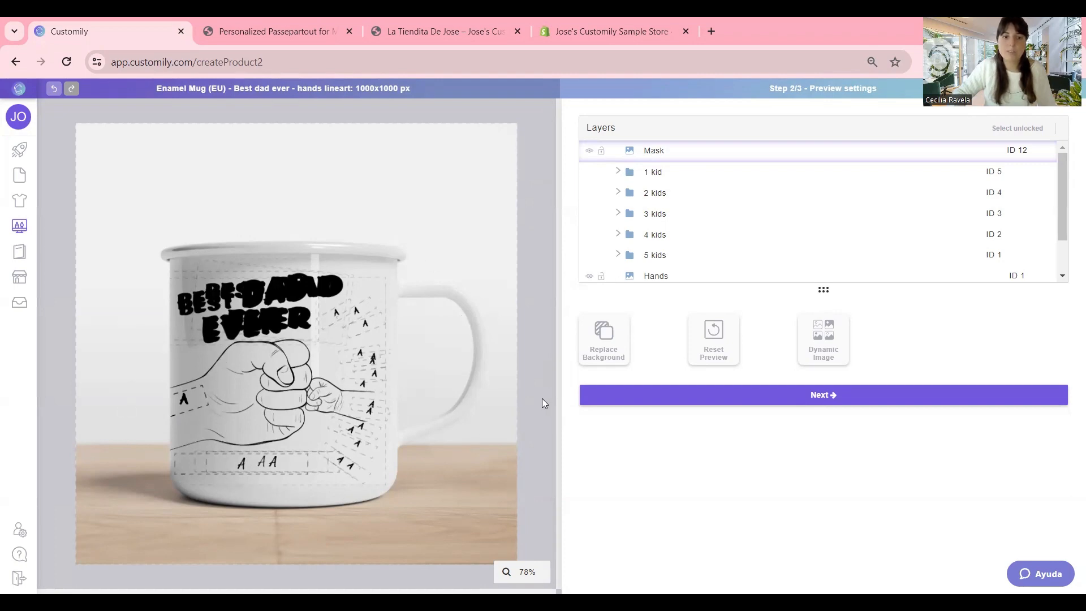
Proceed to the template review, save the mug template and return to the templates list
{"action": "left_click", "coordinate": [766, 395]}
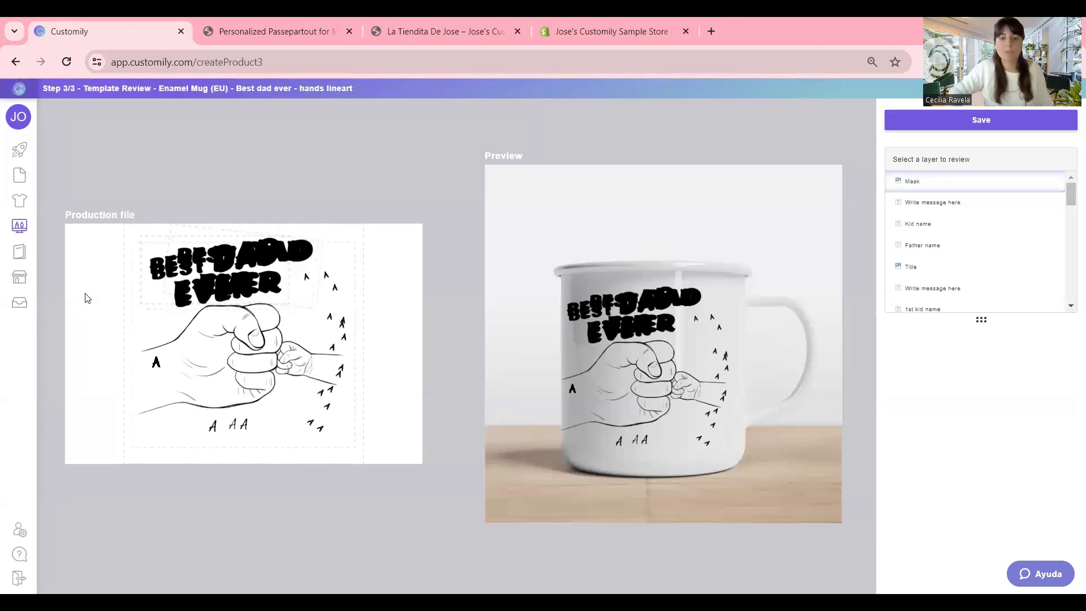
{"action": "left_click", "coordinate": [987, 126]}
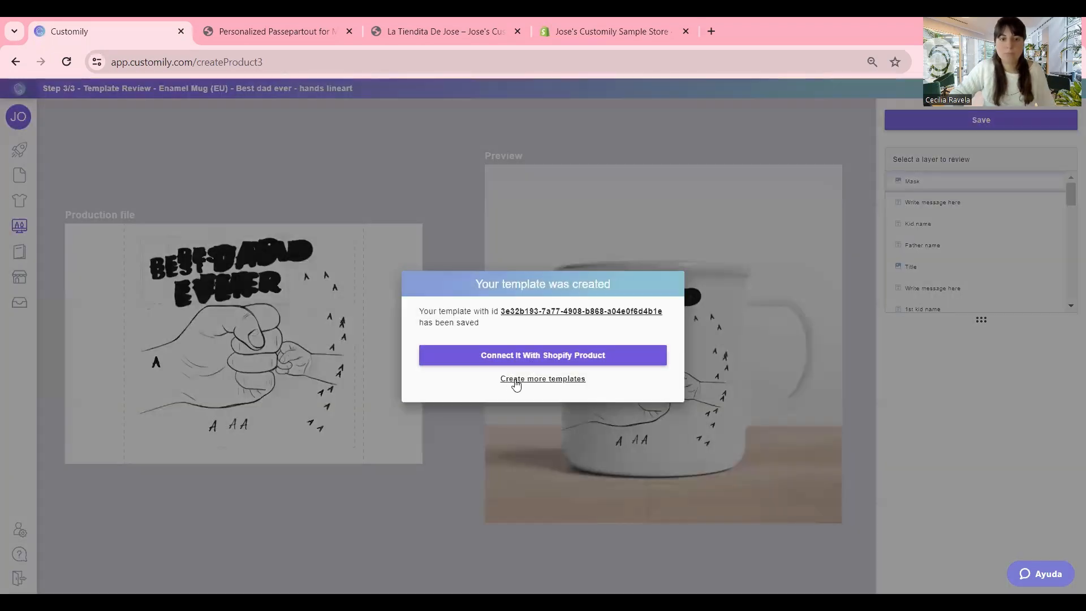
{"action": "left_click", "coordinate": [516, 380]}
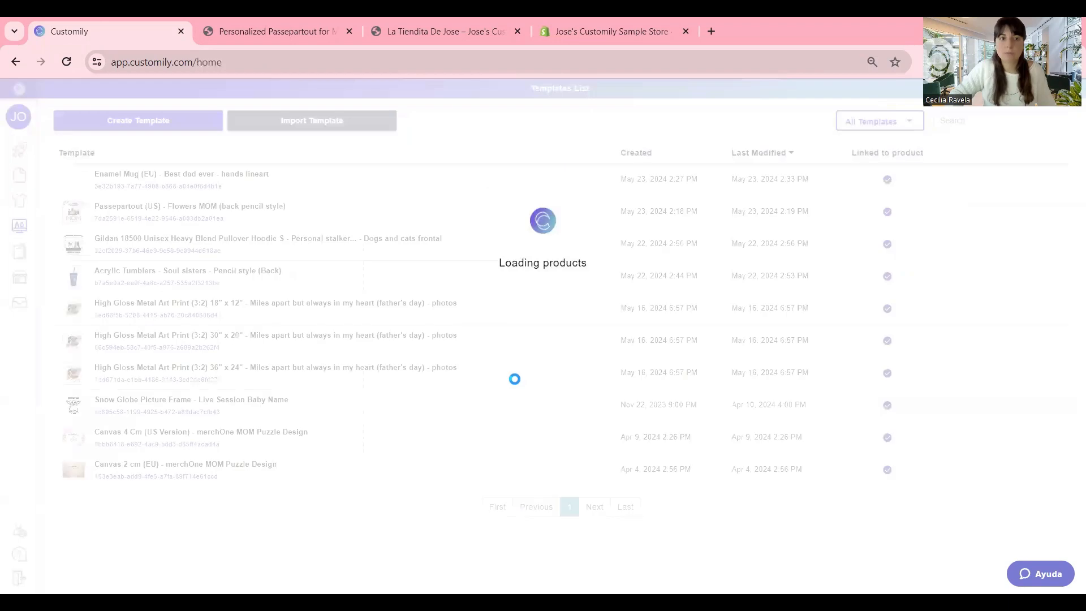
Switch to the Shopify admin, open the Enamel Mug (EU) product and look through its details
{"action": "left_click", "coordinate": [617, 26]}
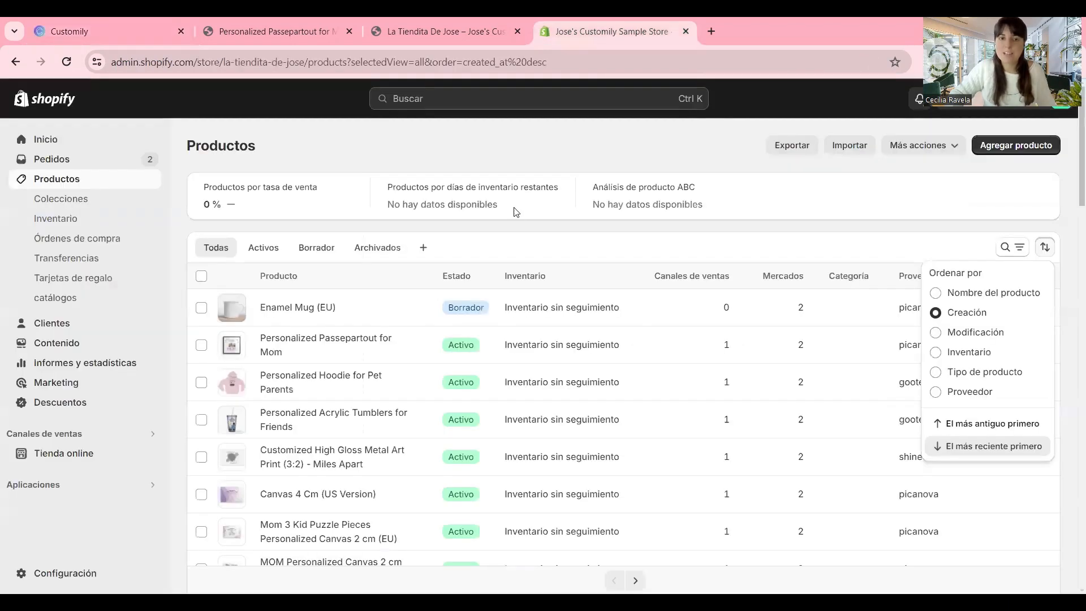
{"action": "left_click", "coordinate": [290, 309]}
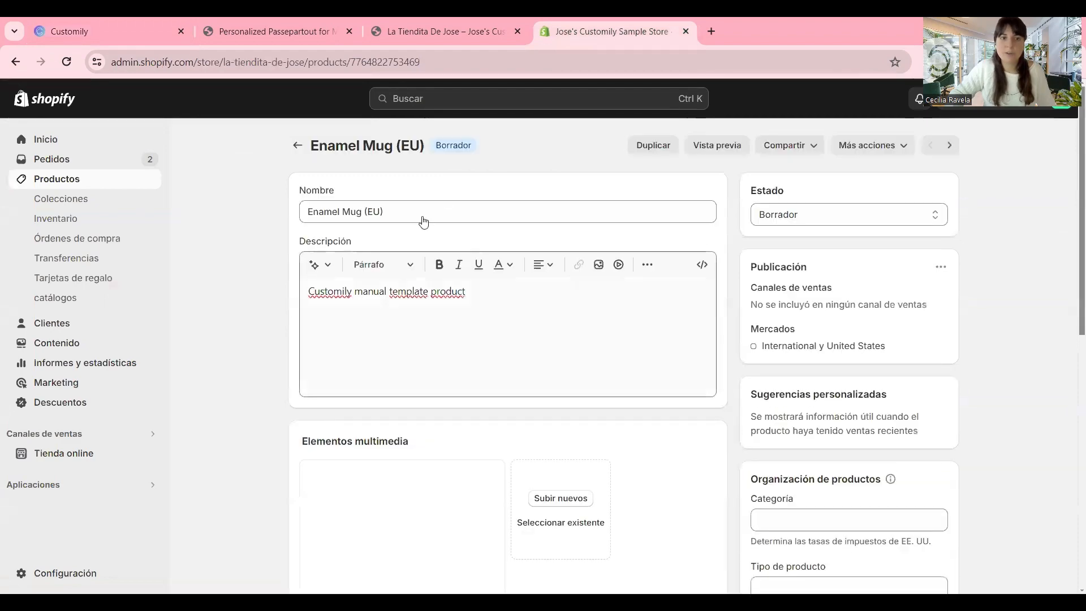
{"action": "scroll", "coordinate": [408, 238], "scroll_direction": "down", "scroll_amount": 4}
{"action": "scroll", "coordinate": [409, 252], "scroll_direction": "down", "scroll_amount": 4}
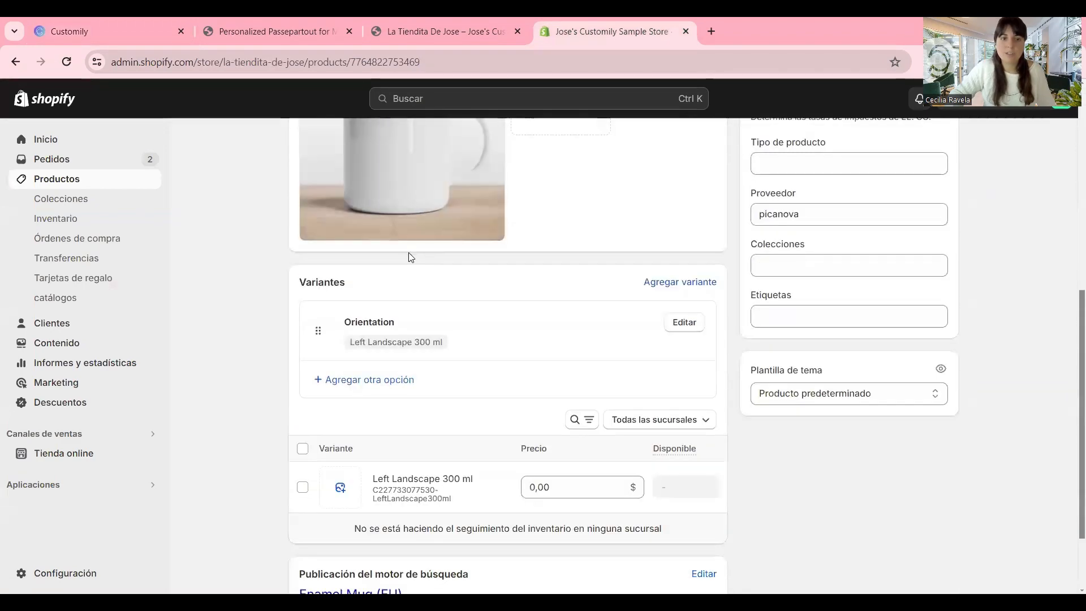
{"action": "scroll", "coordinate": [408, 252], "scroll_direction": "up", "scroll_amount": 8}
Rename the product as Personalized Enamel Mug for Dad
{"action": "left_click", "coordinate": [308, 216]}
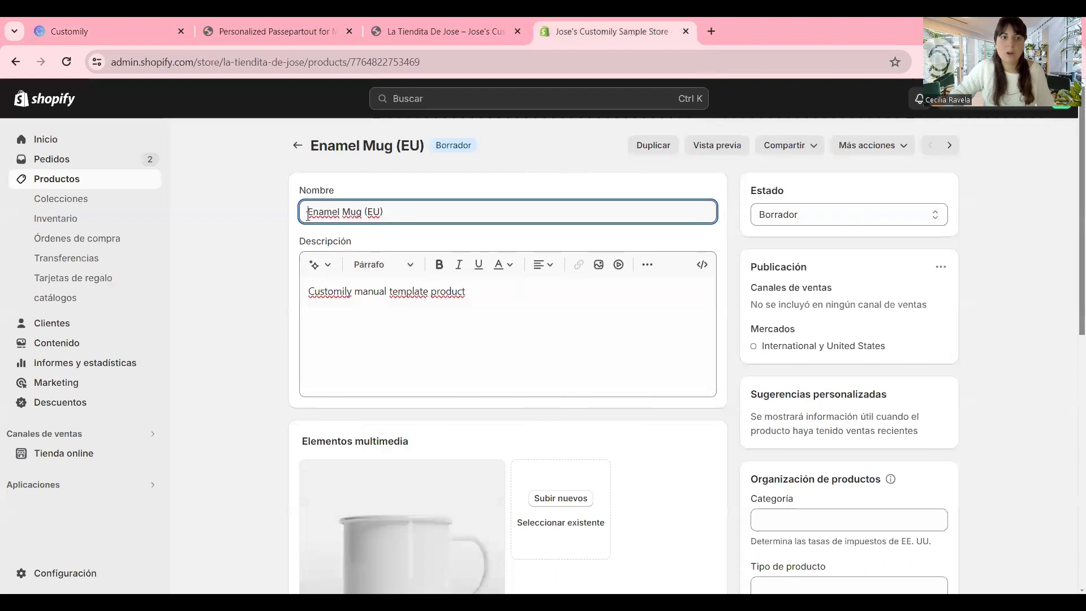
{"action": "type", "text": "Personazlied"}
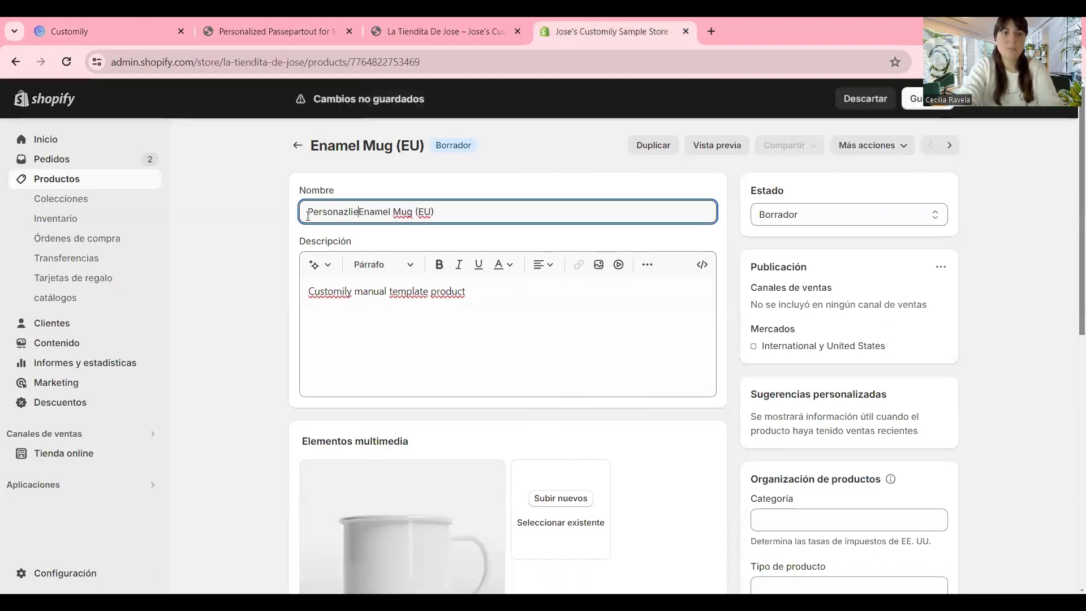
{"action": "left_click_drag", "start_coordinate": [348, 212], "coordinate": [363, 212]}
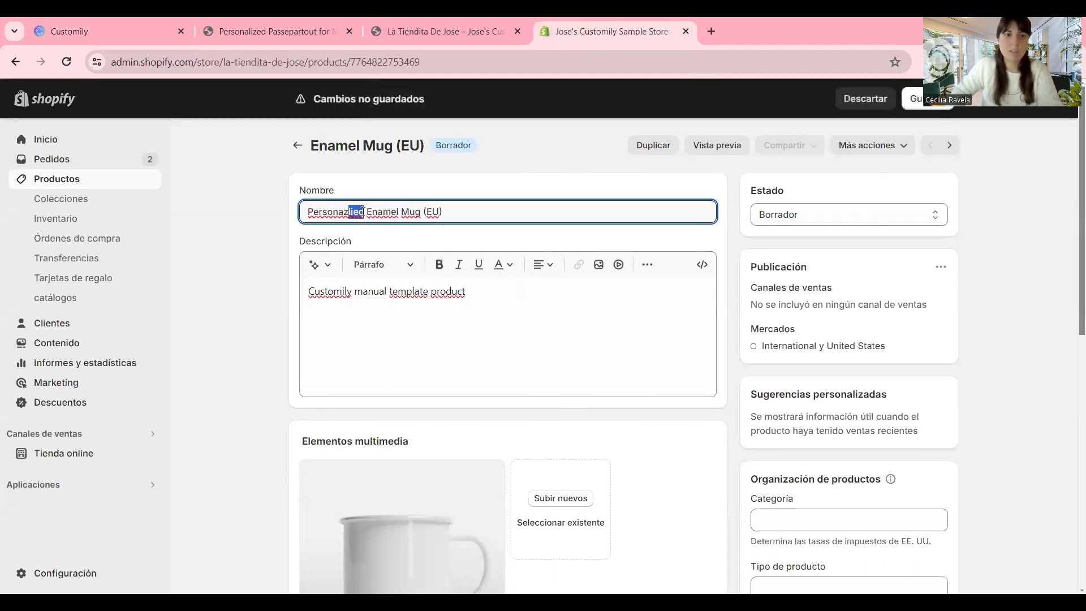
{"action": "key", "text": "BackSpace"}
{"action": "key", "text": "BackSpace"}
{"action": "type", "text": "lized"}
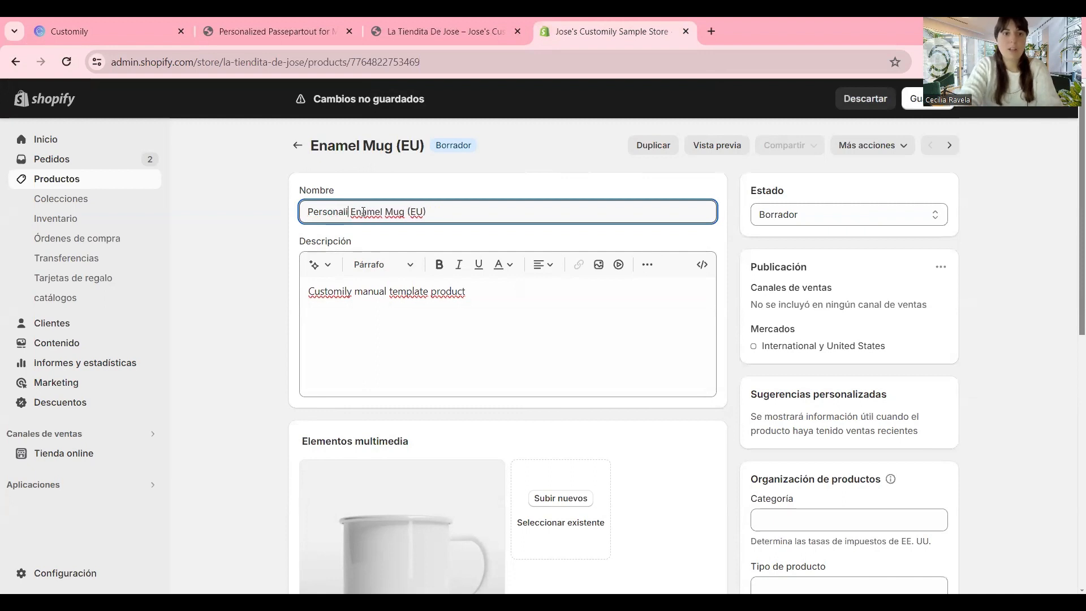
{"action": "left_click_drag", "start_coordinate": [443, 212], "coordinate": [426, 207]}
{"action": "key", "text": "BackSpace"}
{"action": "key", "text": "BackSpace"}
{"action": "type", "text": "for Dad"}
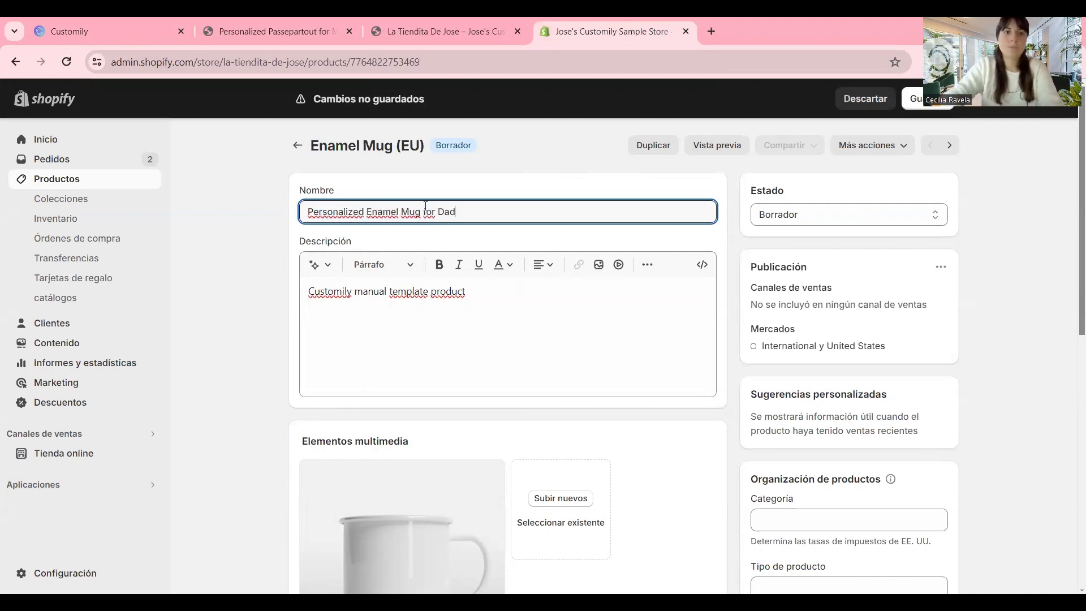
Set the price of the Left Landscape 300 ml variant to $10
{"action": "scroll", "coordinate": [512, 308], "scroll_direction": "down", "scroll_amount": 5}
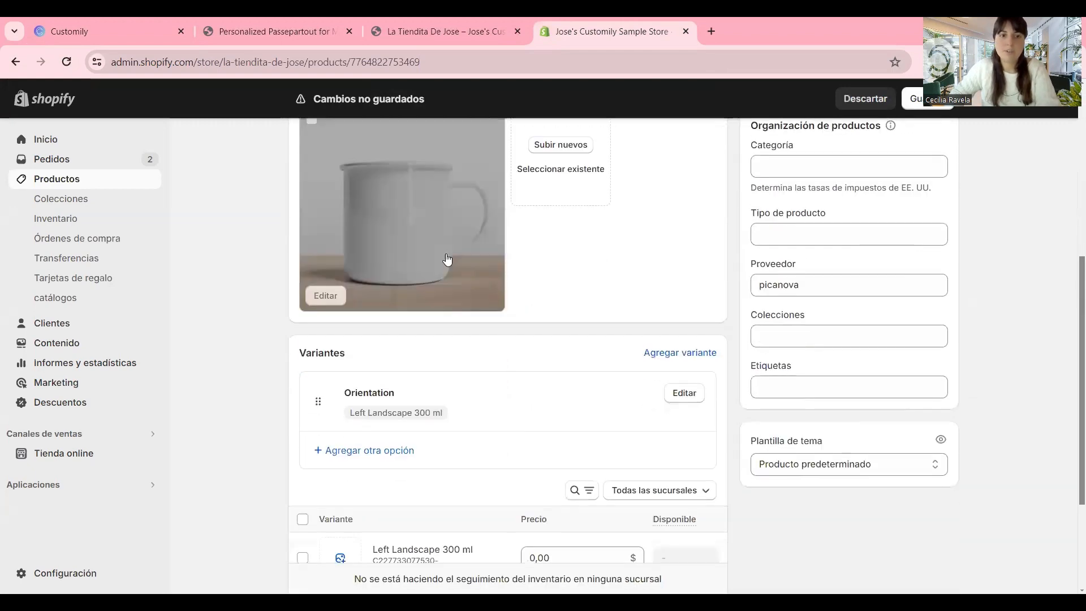
{"action": "scroll", "coordinate": [442, 235], "scroll_direction": "up", "scroll_amount": 2}
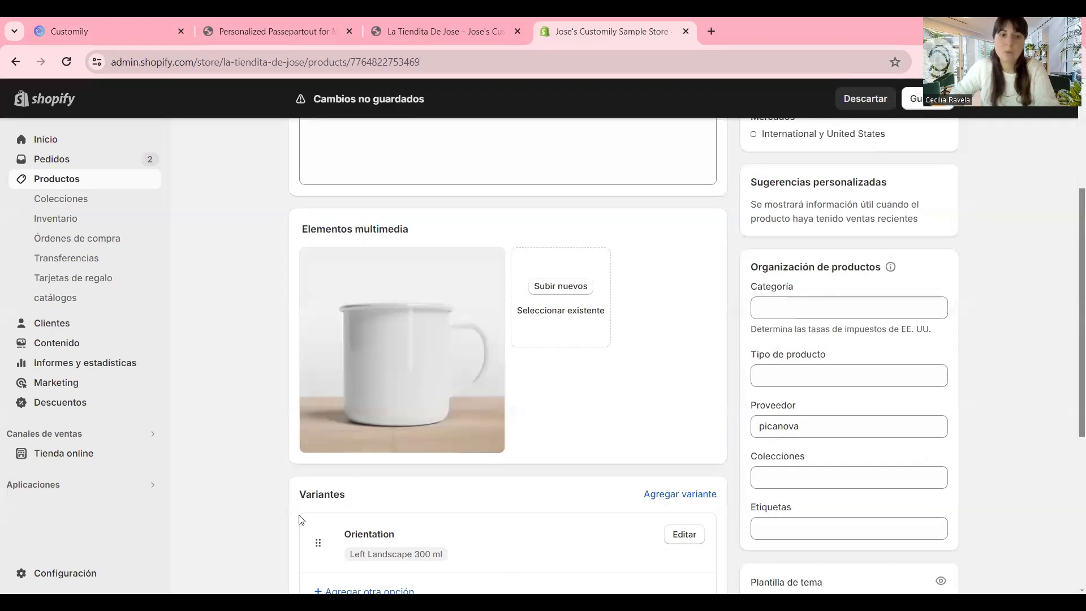
{"action": "scroll", "coordinate": [556, 368], "scroll_direction": "down", "scroll_amount": 3}
{"action": "scroll", "coordinate": [556, 366], "scroll_direction": "down", "scroll_amount": 3}
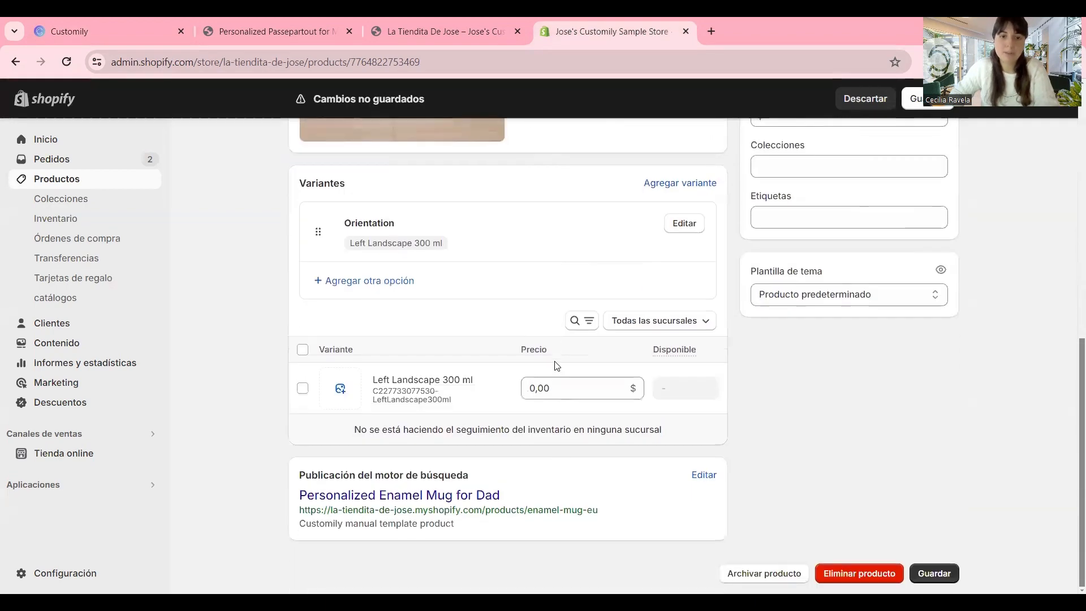
{"action": "left_click", "coordinate": [543, 388]}
{"action": "type", "text": "10"}
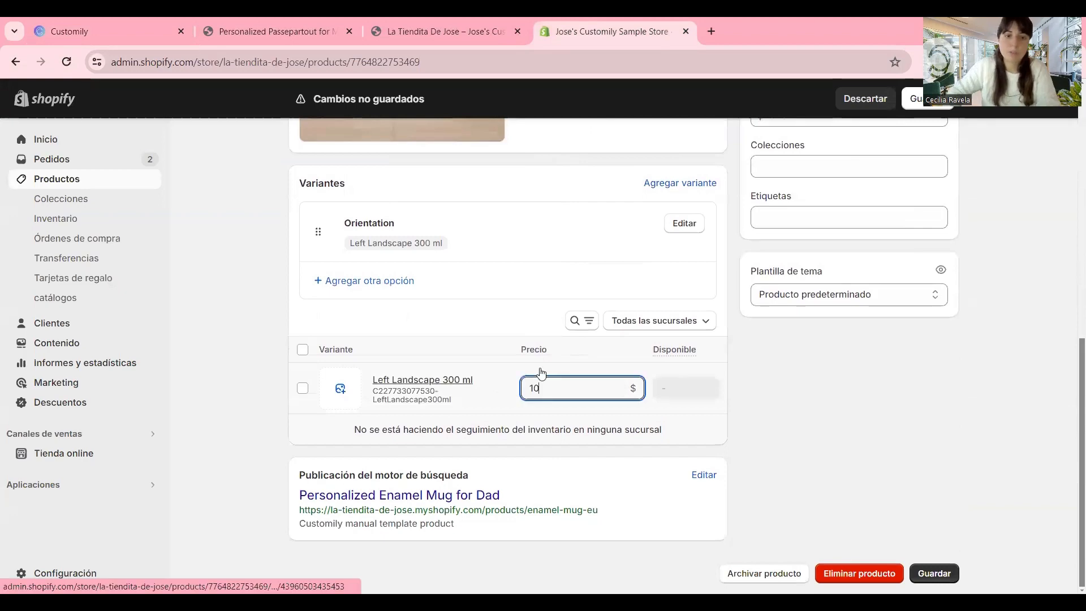
Set the product's status to Activo and save the product changes
{"action": "scroll", "coordinate": [695, 409], "scroll_direction": "up", "scroll_amount": 6}
{"action": "scroll", "coordinate": [695, 409], "scroll_direction": "up", "scroll_amount": 3}
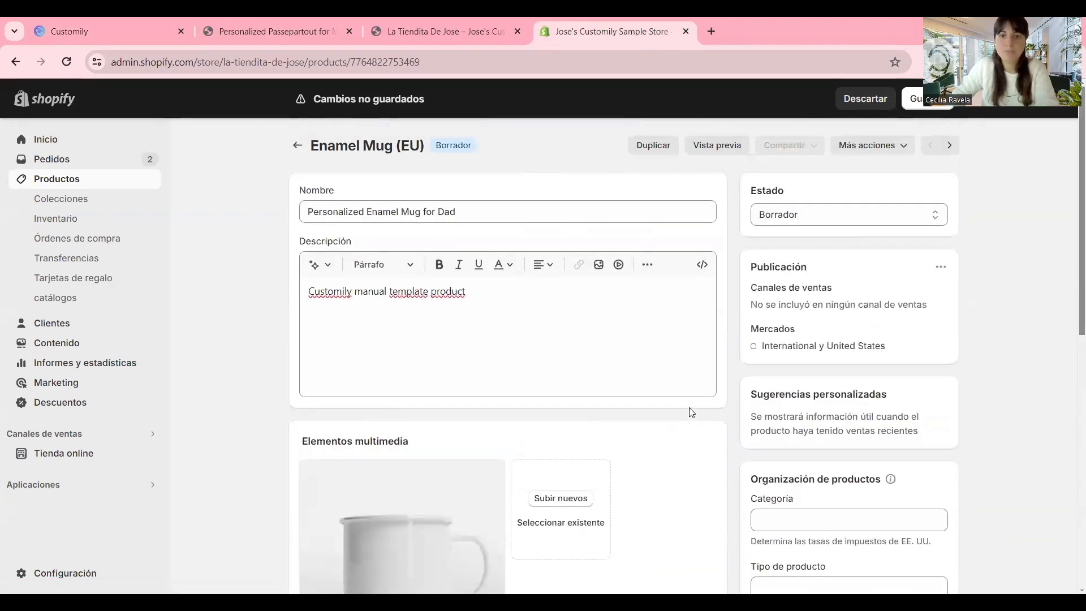
{"action": "left_click", "coordinate": [788, 215]}
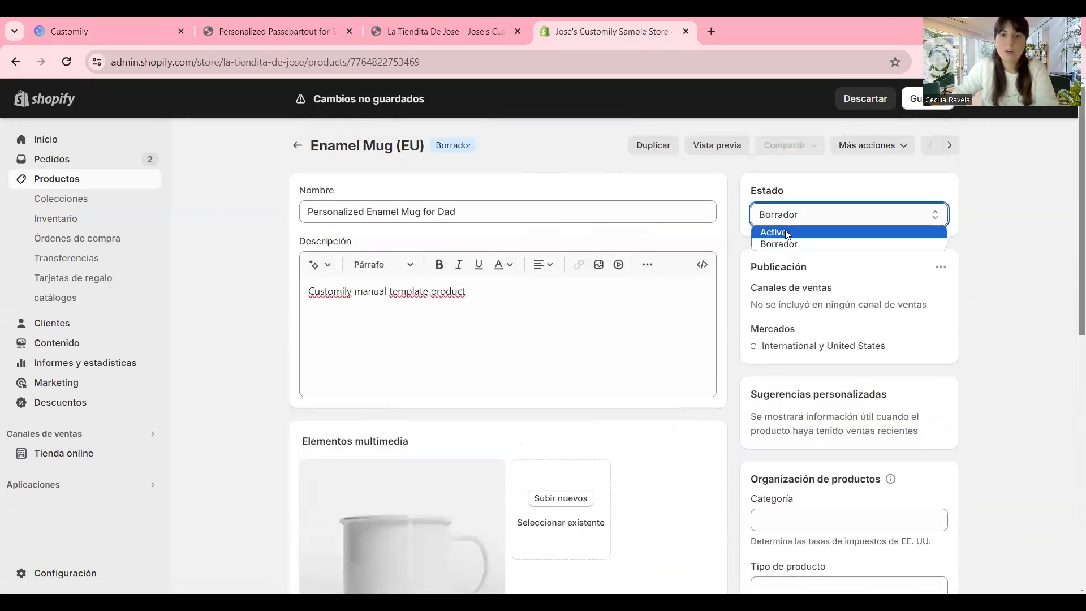
{"action": "left_click", "coordinate": [787, 233]}
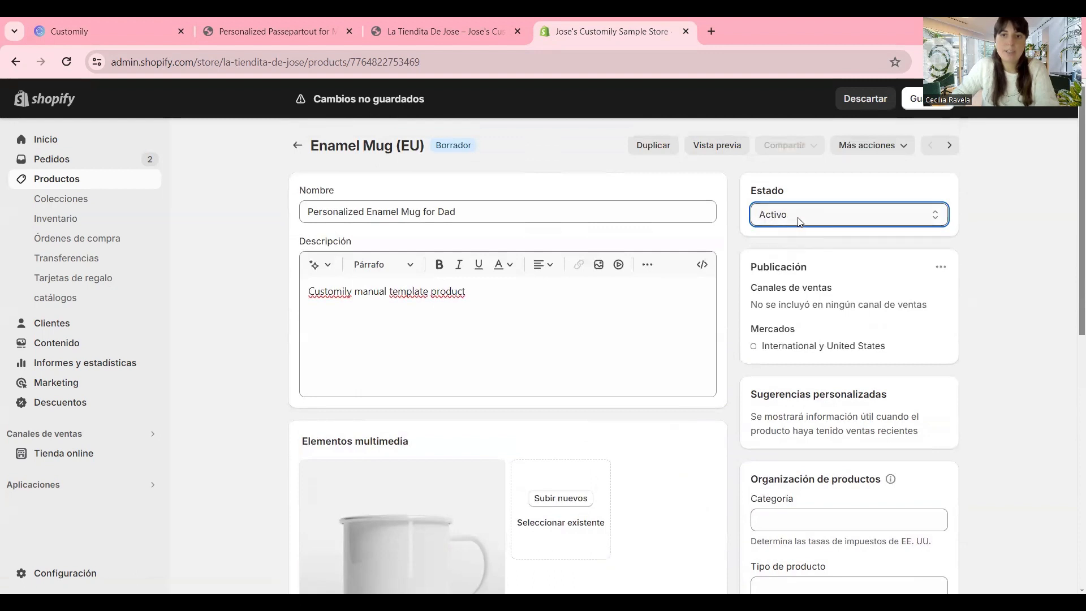
{"action": "left_click", "coordinate": [911, 103]}
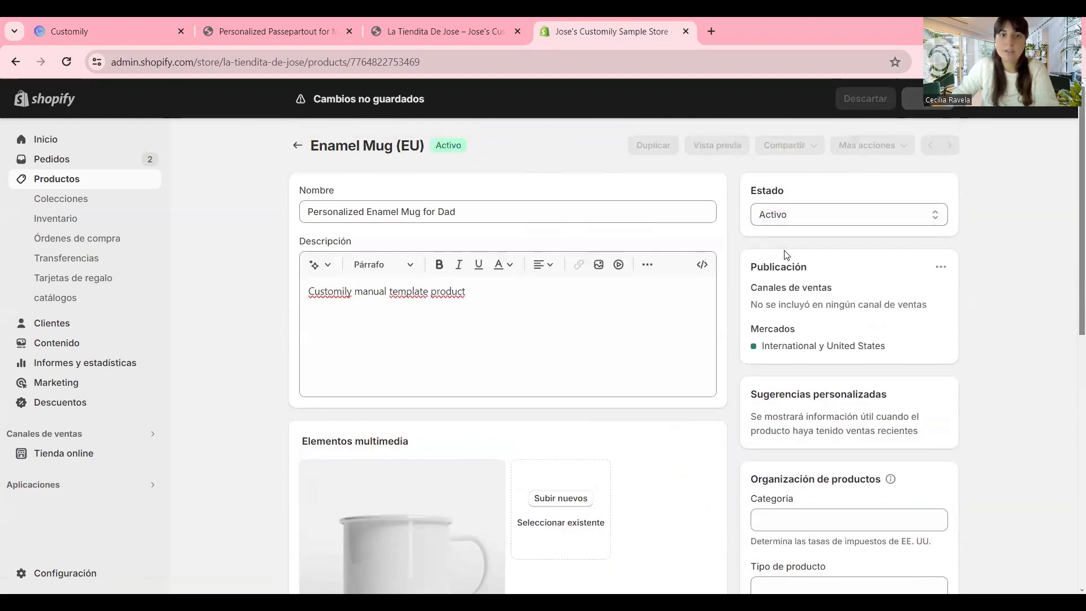
Preview the mug product in the storefront, choose 2 kids and set the message to We Love You
{"action": "left_click", "coordinate": [714, 149]}
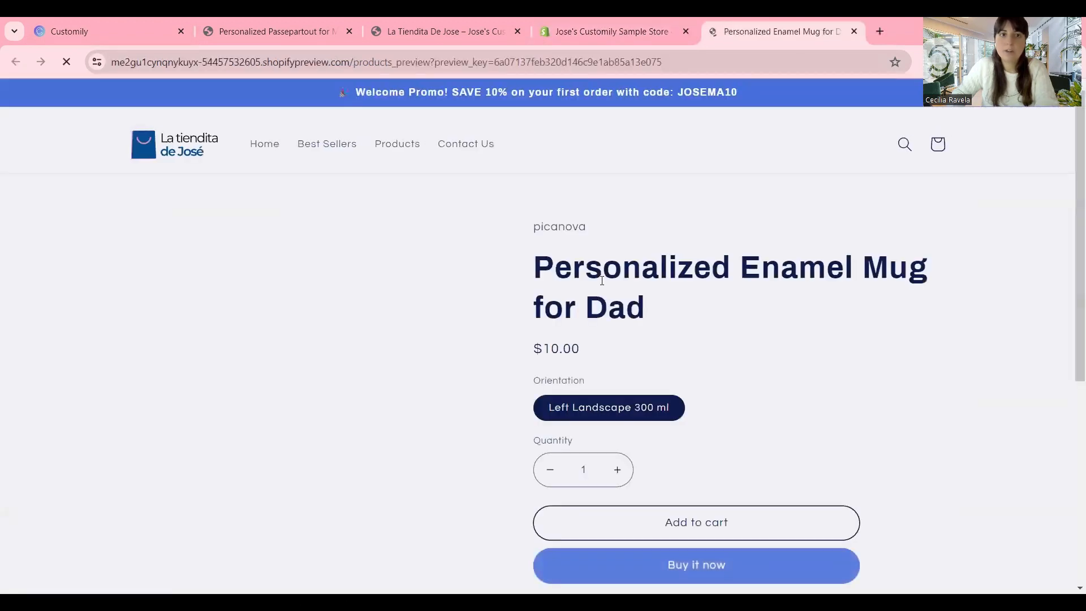
{"action": "scroll", "coordinate": [623, 302], "scroll_direction": "down", "scroll_amount": 2}
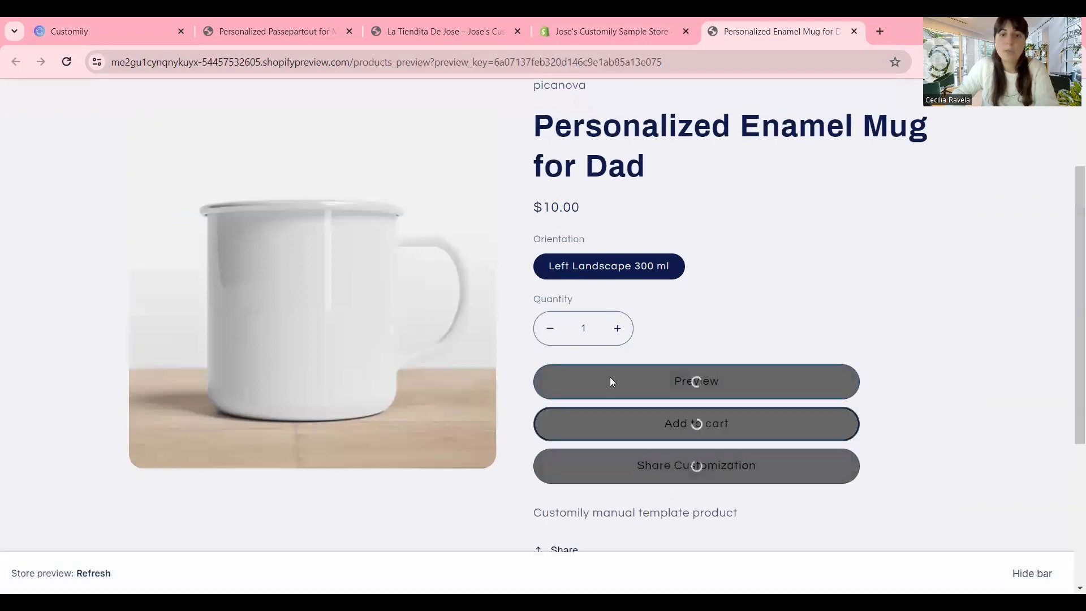
{"action": "left_click", "coordinate": [594, 409]}
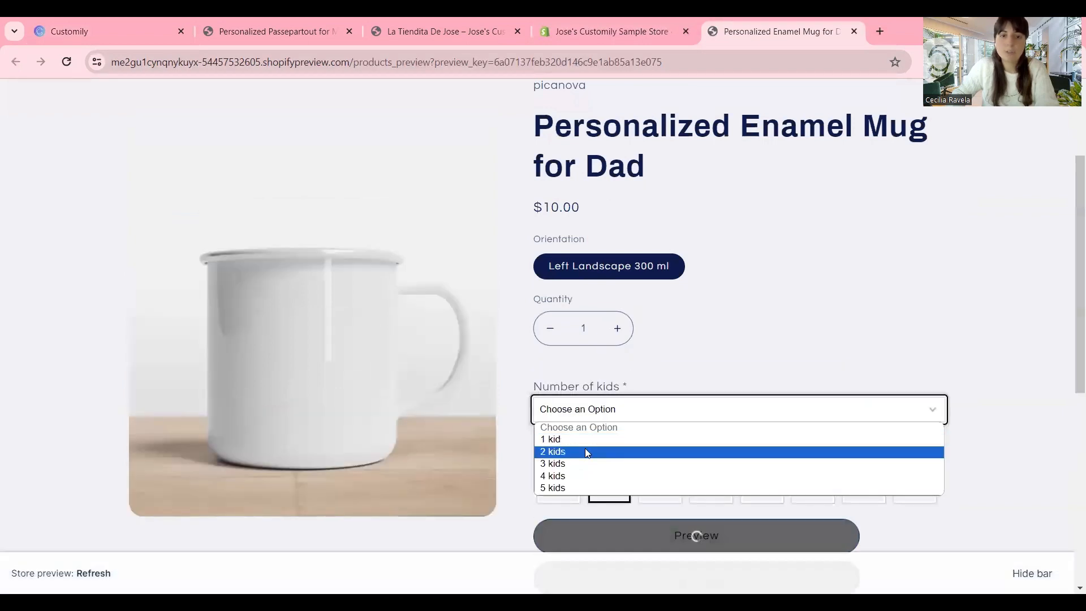
{"action": "left_click", "coordinate": [586, 453]}
{"action": "scroll", "coordinate": [623, 390], "scroll_direction": "down", "scroll_amount": 1}
{"action": "left_click", "coordinate": [581, 398]}
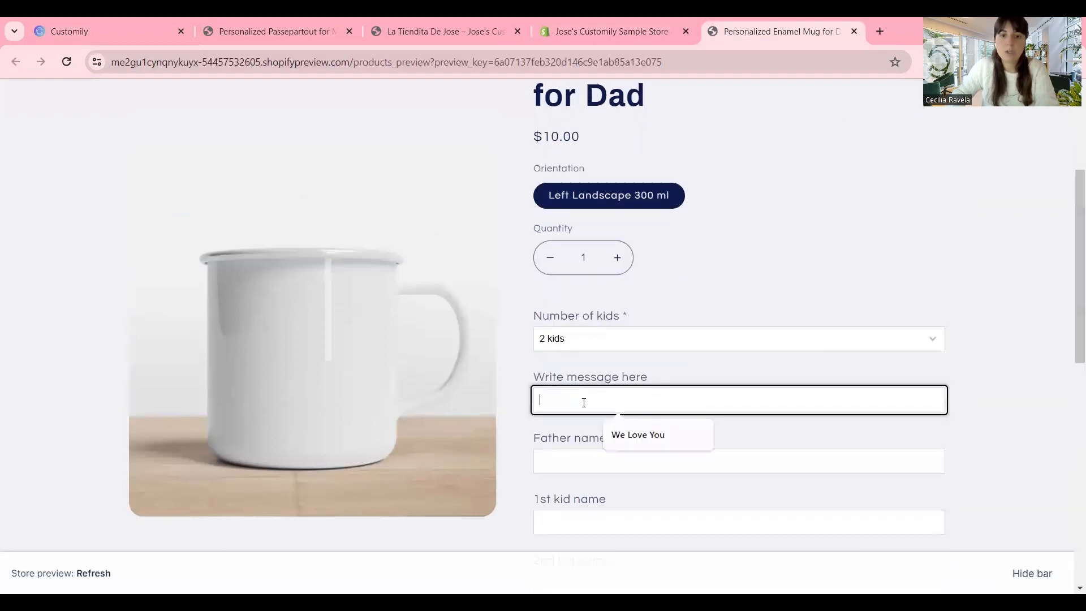
{"action": "left_click", "coordinate": [608, 444]}
Fill in the father name, 1st kid name and 2nd kid name for the mug
{"action": "left_click", "coordinate": [592, 459]}
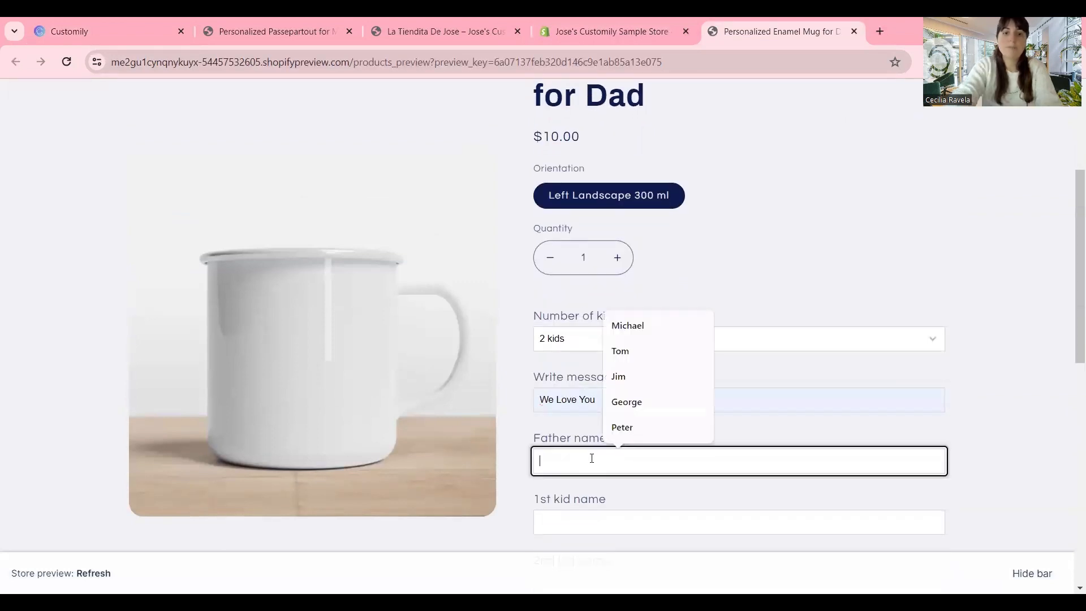
{"action": "type", "text": "Peter"}
{"action": "left_click", "coordinate": [581, 516]}
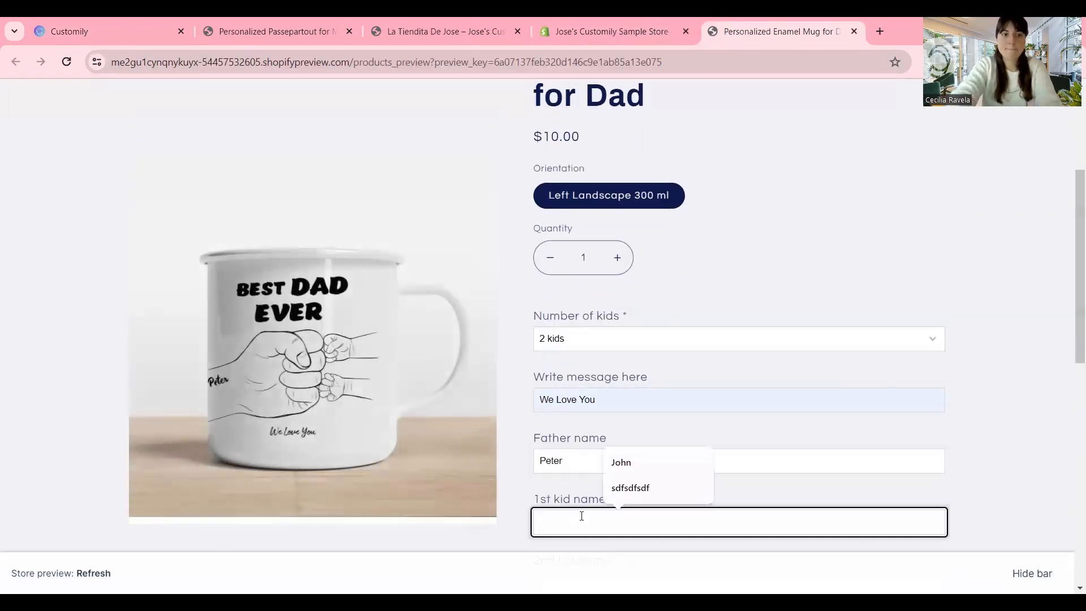
{"action": "type", "text": "Ssarah"}
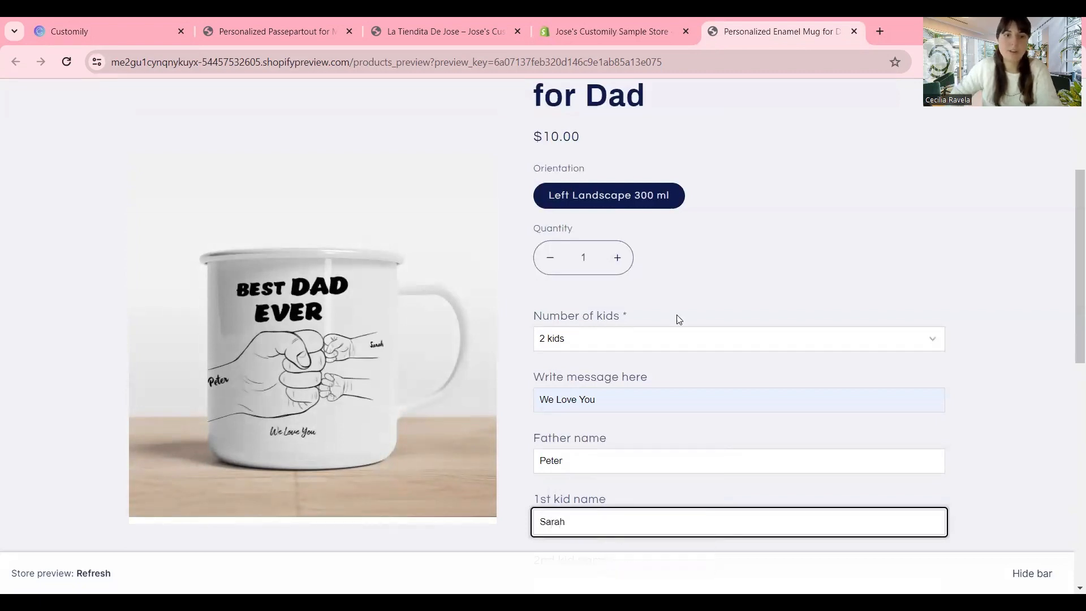
{"action": "scroll", "coordinate": [382, 321], "scroll_direction": "down", "scroll_amount": 1}
{"action": "scroll", "coordinate": [383, 320], "scroll_direction": "down", "scroll_amount": 3}
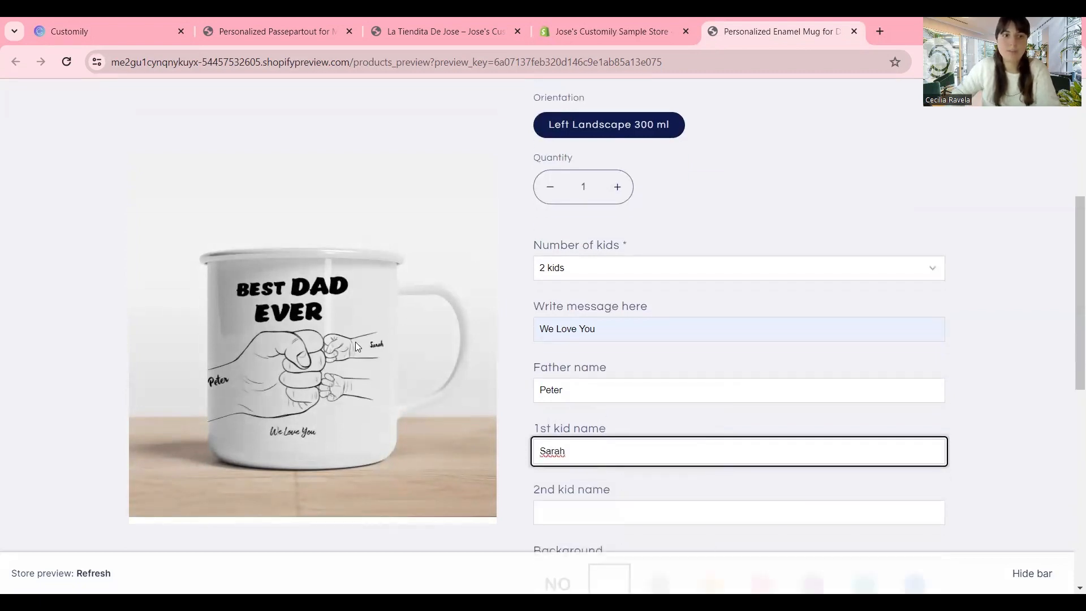
{"action": "left_click", "coordinate": [609, 378]}
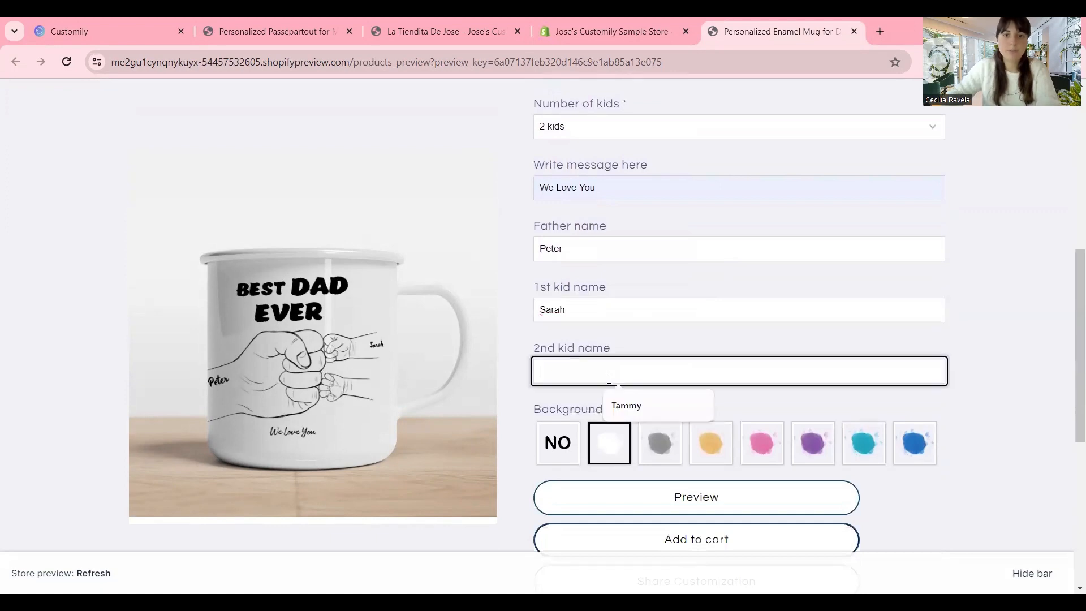
{"action": "type", "text": "Tammy"}
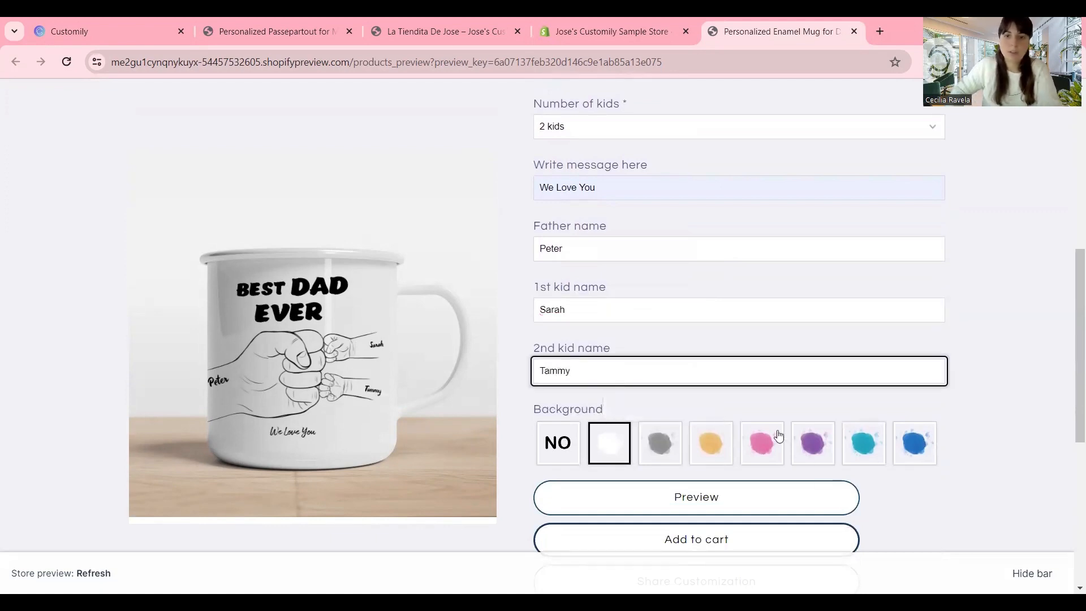
Apply the purple background to the two-kid mug and check the design on the product image
{"action": "left_click", "coordinate": [813, 442]}
{"action": "scroll", "coordinate": [757, 368], "scroll_direction": "up", "scroll_amount": 1}
{"action": "scroll", "coordinate": [757, 367], "scroll_direction": "up", "scroll_amount": 2}
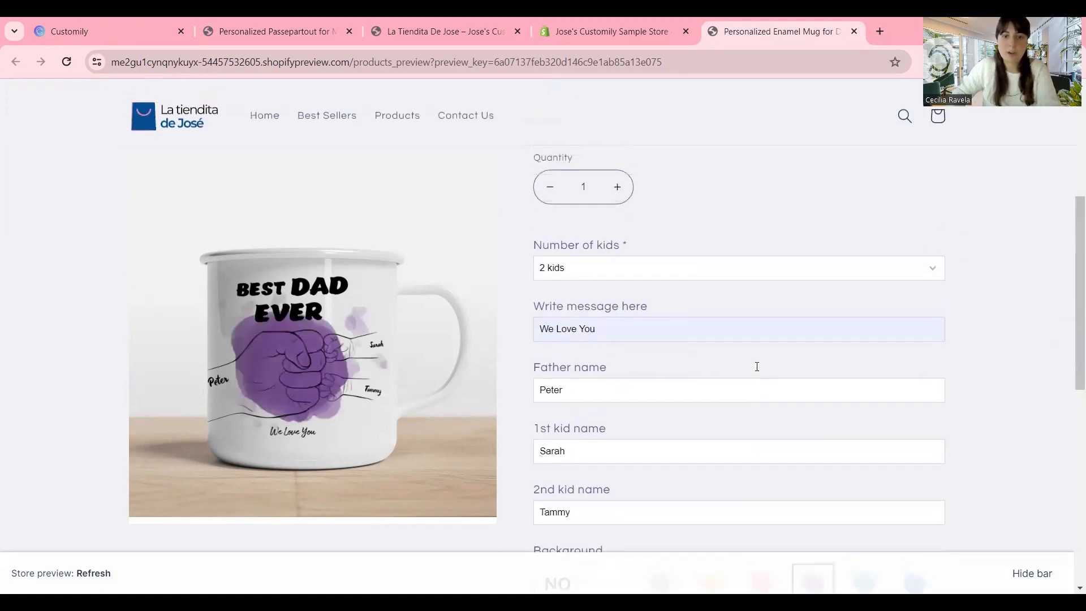
{"action": "scroll", "coordinate": [757, 372], "scroll_direction": "up", "scroll_amount": 2}
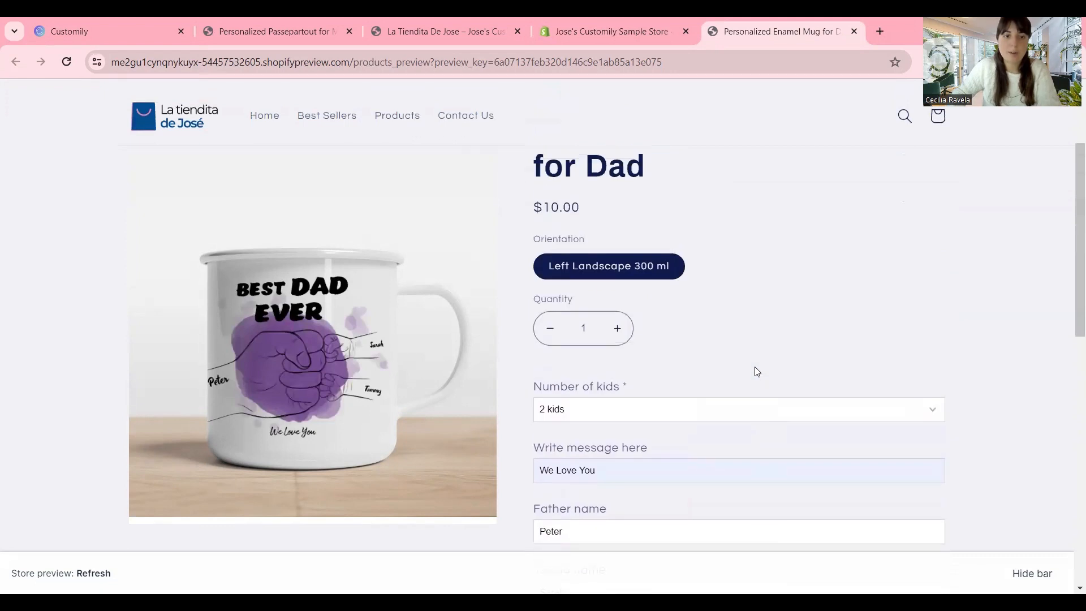
Open the enlarged preview of the purple mug, save the image as mug in Descargas and close the preview
{"action": "scroll", "coordinate": [757, 371], "scroll_direction": "down", "scroll_amount": 8}
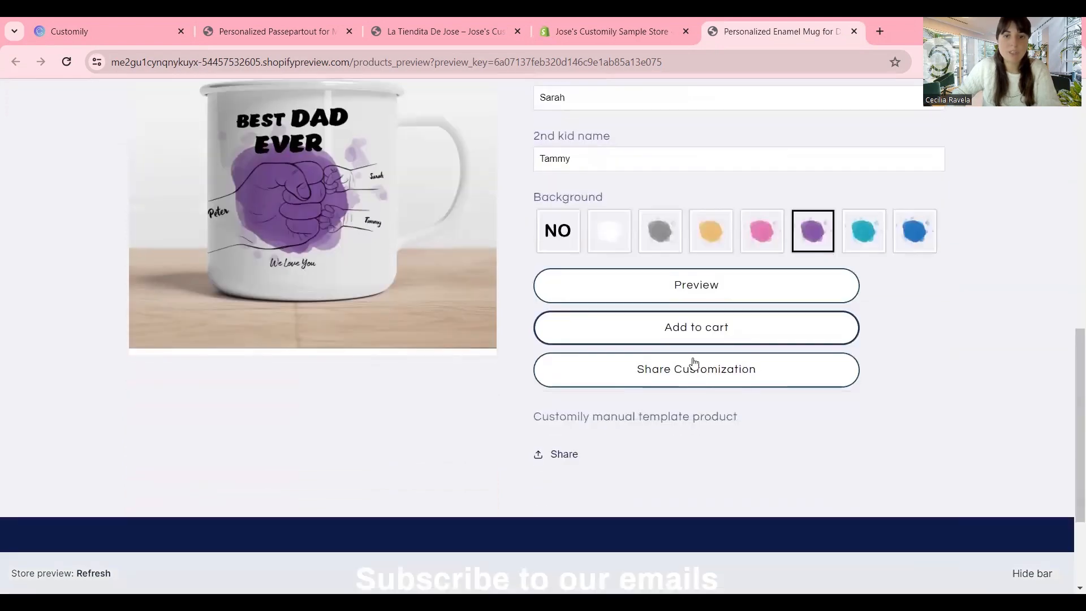
{"action": "left_click", "coordinate": [700, 288]}
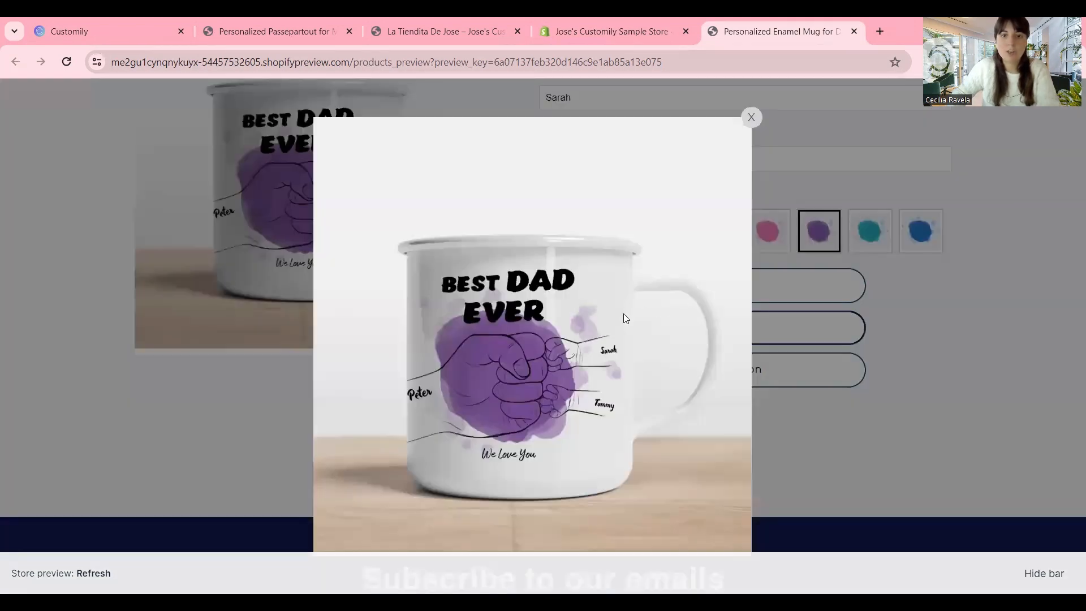
{"action": "right_click", "coordinate": [487, 313]}
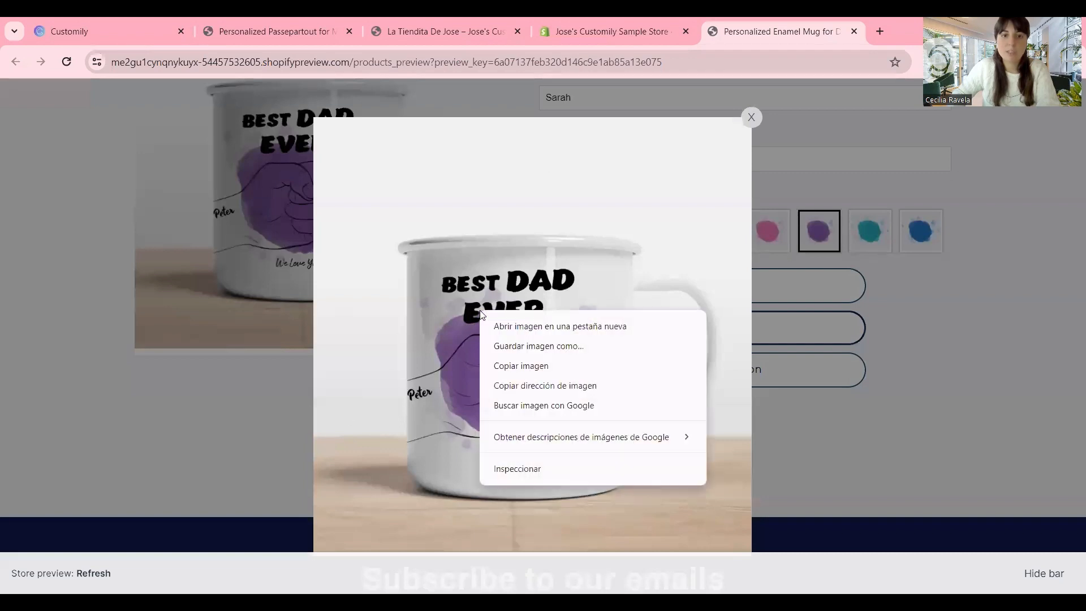
{"action": "left_click", "coordinate": [538, 356]}
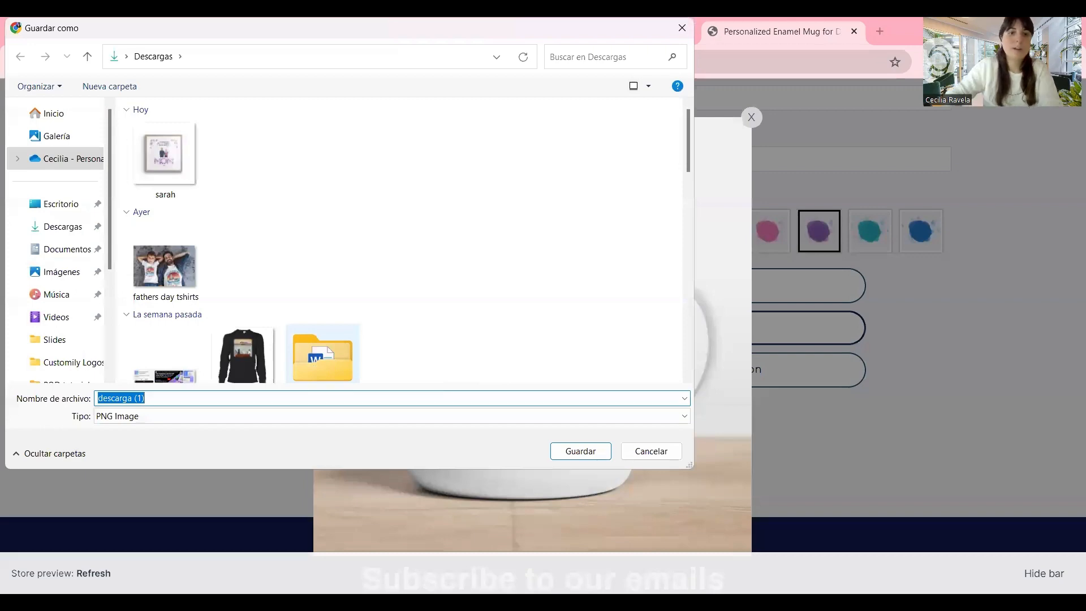
{"action": "left_click", "coordinate": [749, 117]}
Change the number of kids to 4 and fill in the 3rd and 4th kid names
{"action": "scroll", "coordinate": [662, 310], "scroll_direction": "up", "scroll_amount": 4}
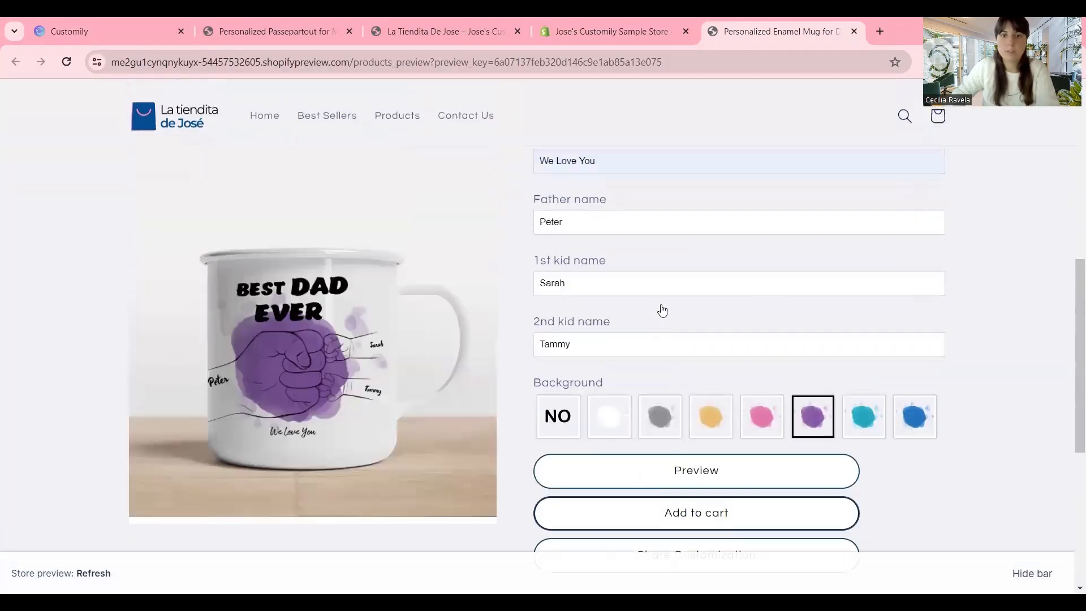
{"action": "scroll", "coordinate": [638, 359], "scroll_direction": "up", "scroll_amount": 3}
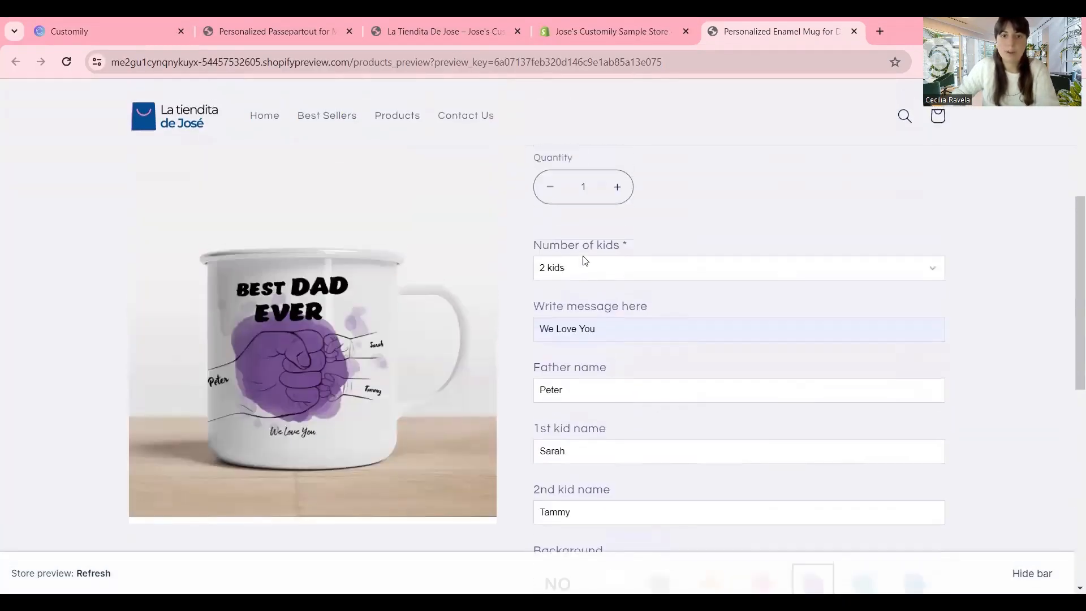
{"action": "left_click", "coordinate": [583, 271]}
{"action": "left_click", "coordinate": [572, 322]}
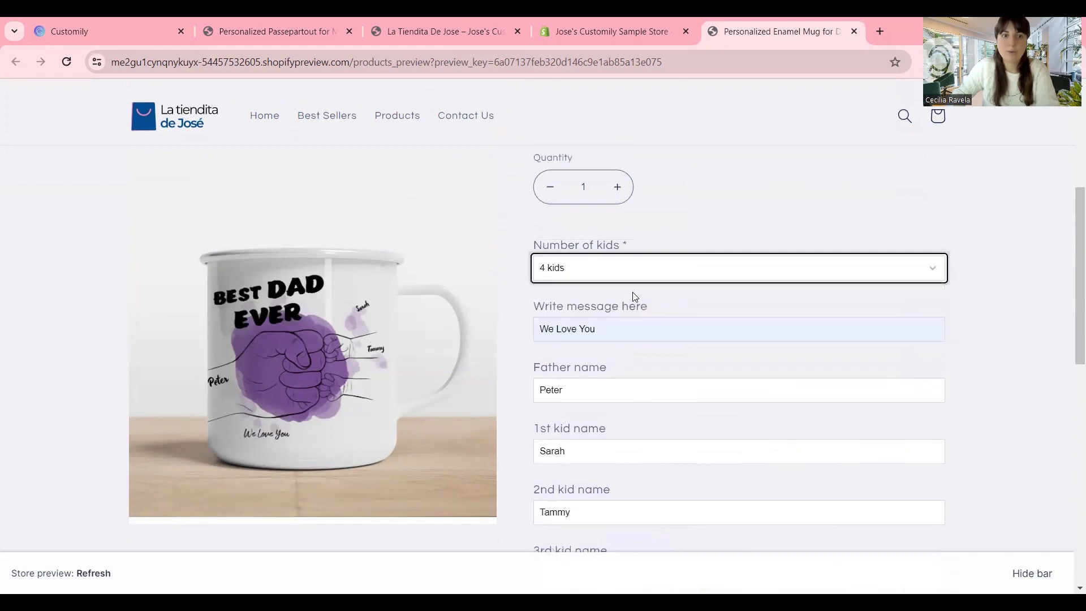
{"action": "scroll", "coordinate": [630, 296], "scroll_direction": "down", "scroll_amount": 5}
{"action": "left_click", "coordinate": [579, 293]}
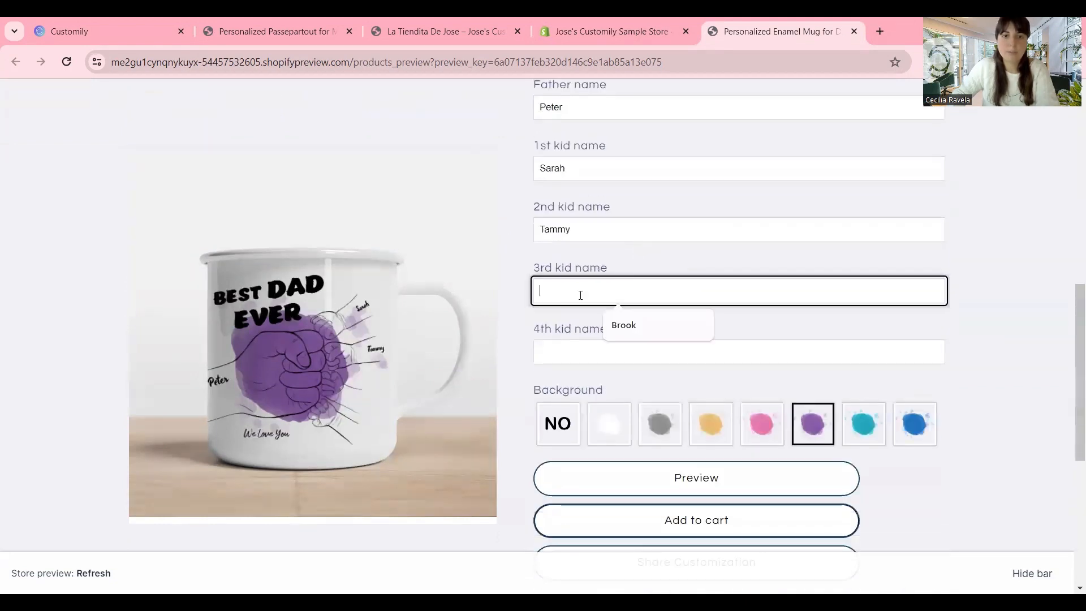
{"action": "type", "text": "Brook"}
{"action": "key", "text": "Tab"}
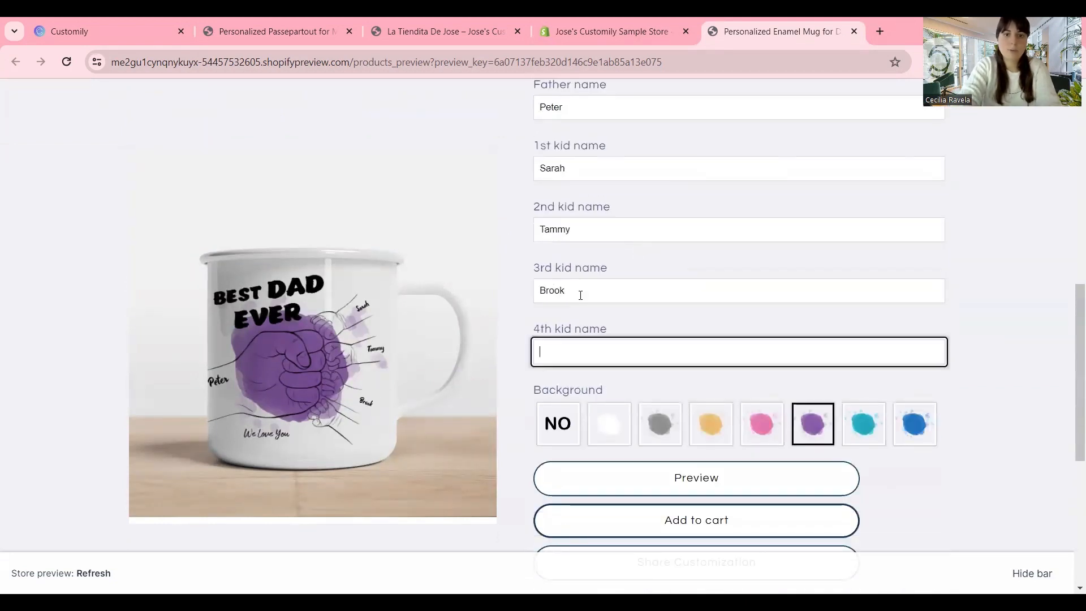
{"action": "type", "text": "Ceci"}
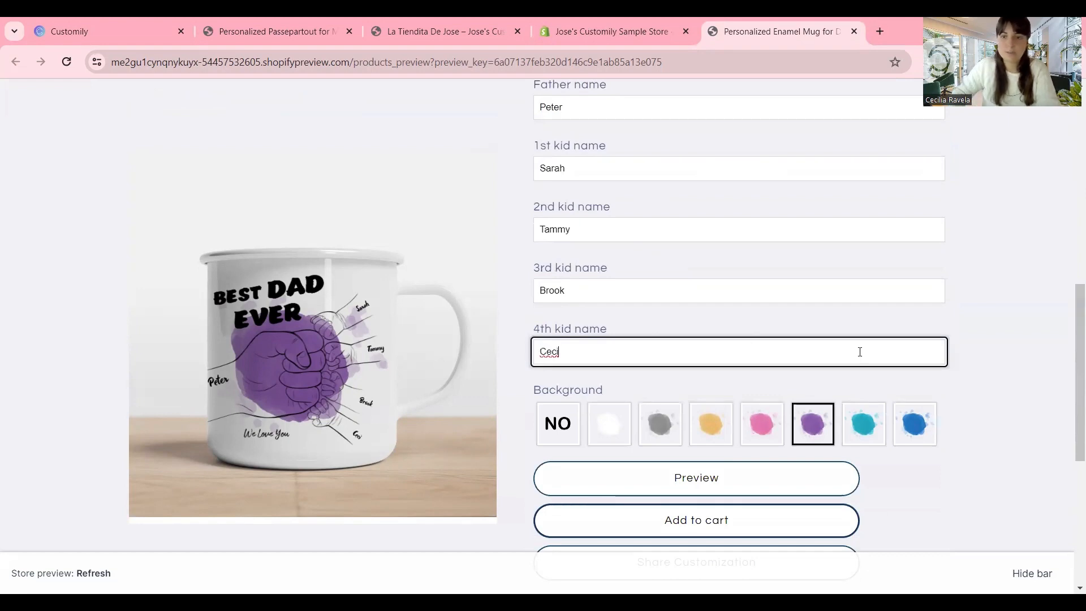
Apply the Turquoise background and save the enlarged preview image of the four-kid mug as mug2
{"action": "left_click", "coordinate": [873, 427]}
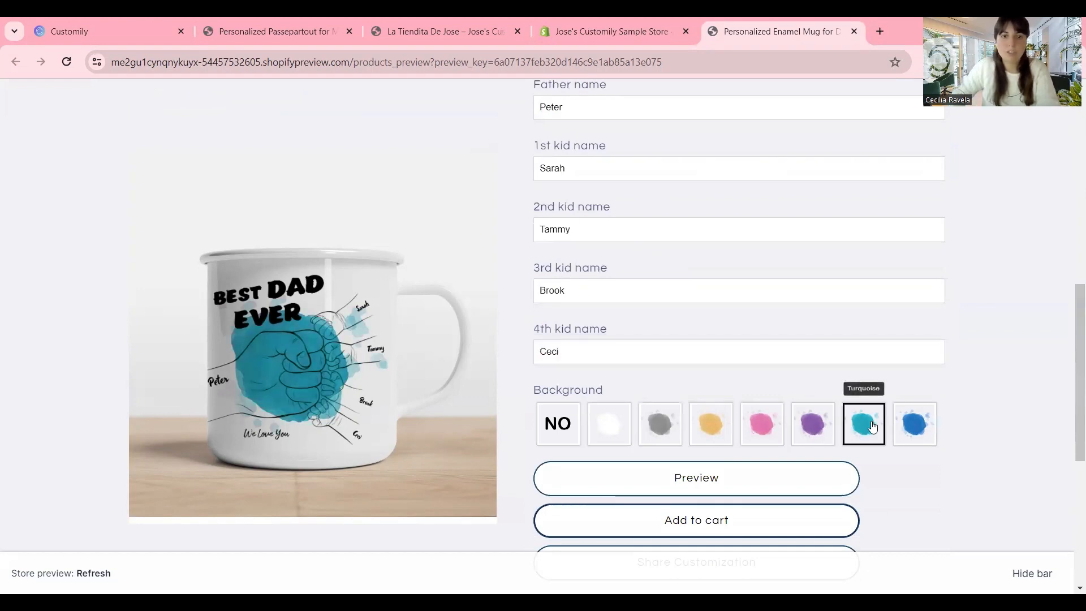
{"action": "scroll", "coordinate": [800, 392], "scroll_direction": "down", "scroll_amount": 2}
{"action": "left_click", "coordinate": [689, 342]}
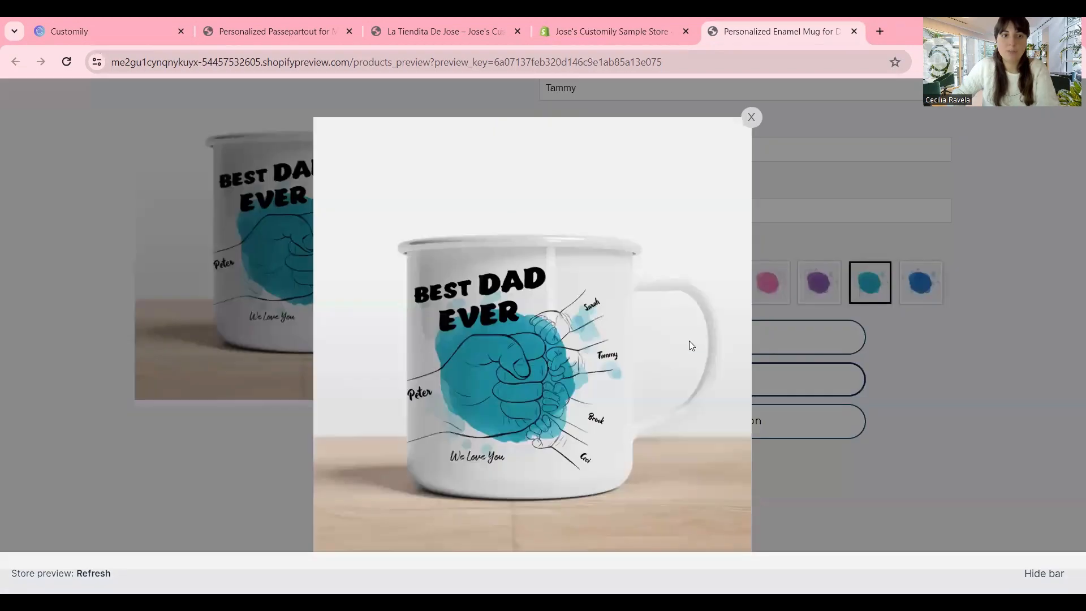
{"action": "right_click", "coordinate": [497, 278]}
{"action": "left_click", "coordinate": [552, 320]}
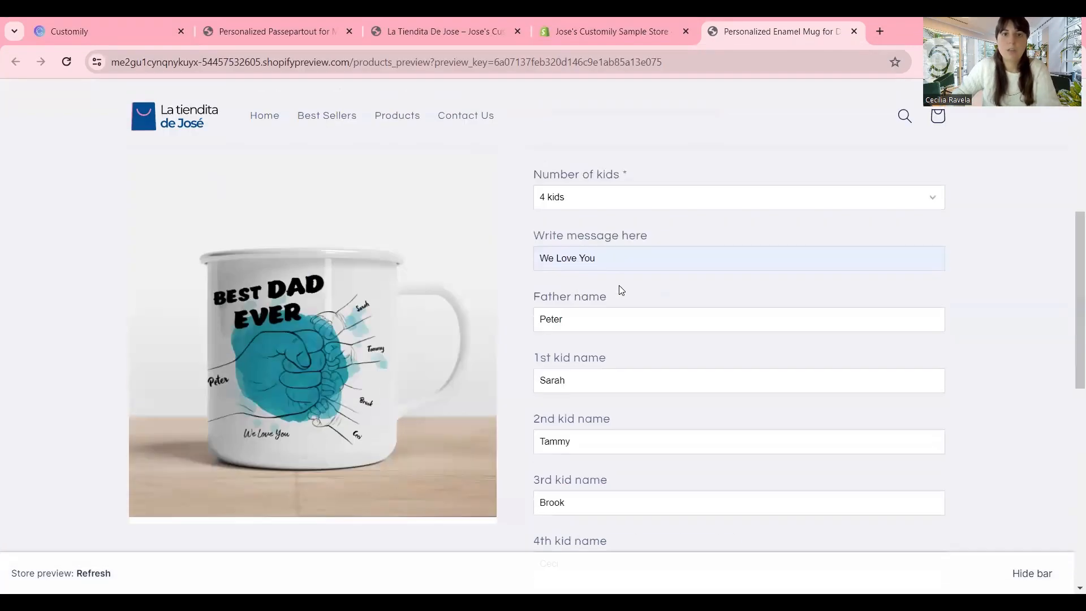
Switch back to the Shopify admin and upload the mug2 and mug images to the product's media
{"action": "scroll", "coordinate": [619, 285], "scroll_direction": "up", "scroll_amount": 3}
{"action": "left_click", "coordinate": [594, 21]}
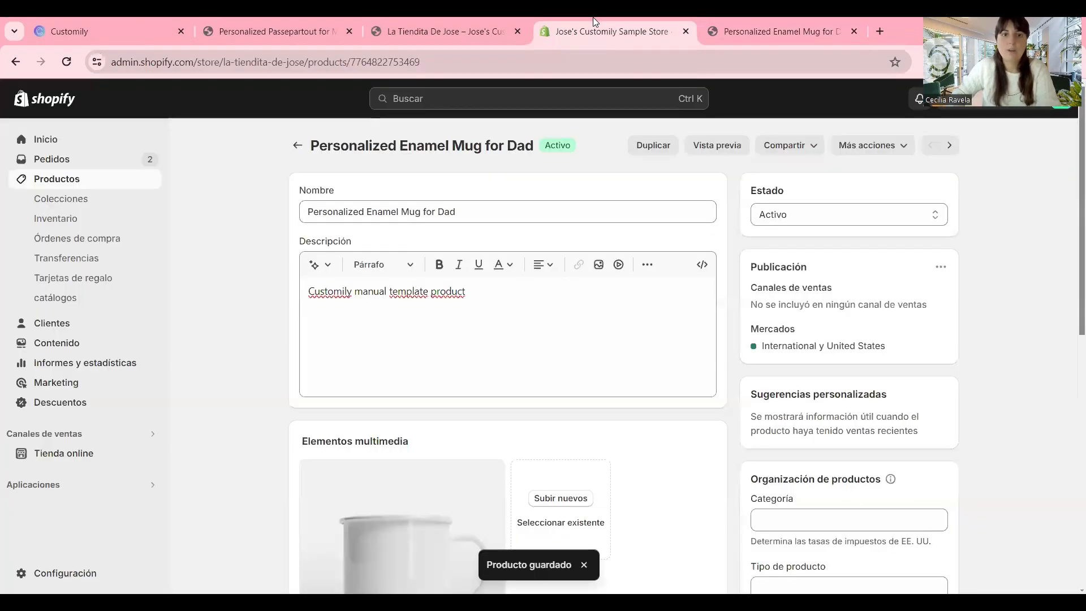
{"action": "scroll", "coordinate": [622, 390], "scroll_direction": "down", "scroll_amount": 3}
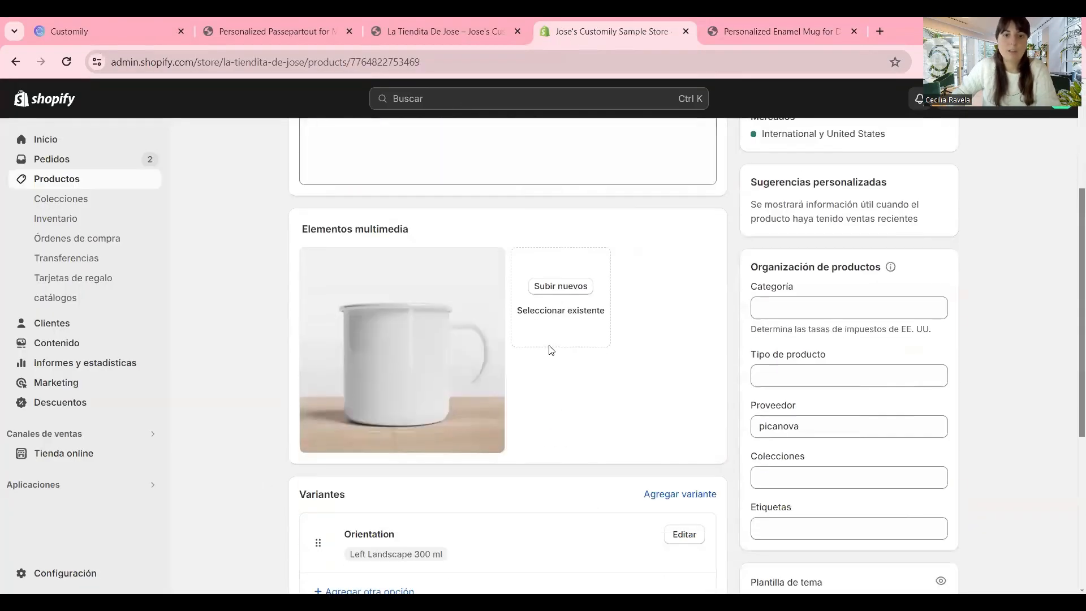
{"action": "left_click", "coordinate": [561, 286]}
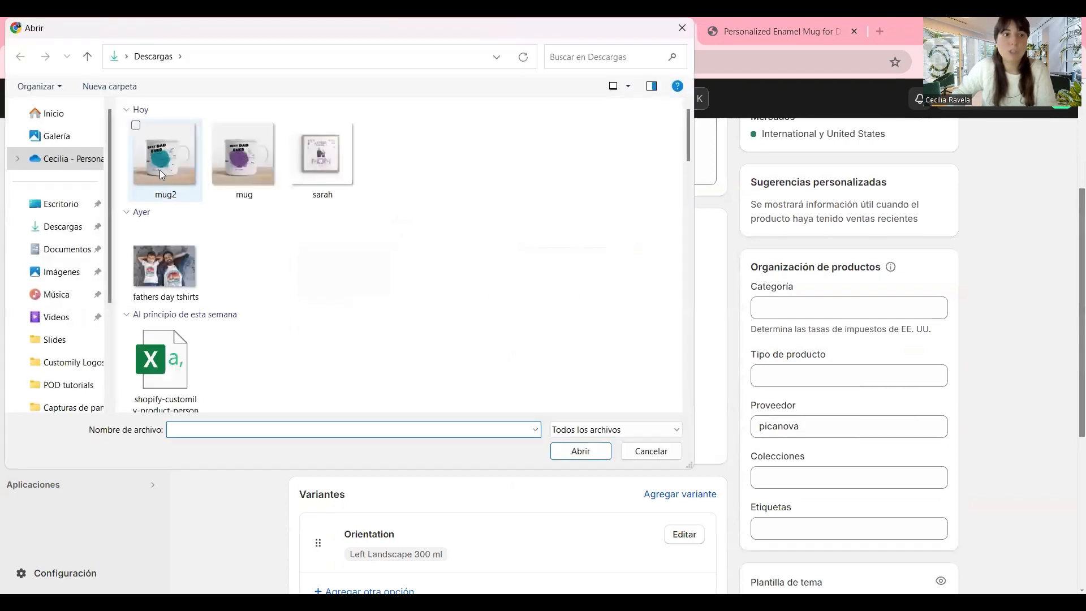
{"action": "left_click", "coordinate": [160, 170]}
{"action": "left_click", "coordinate": [257, 180], "text": "ctrl"}
{"action": "left_click", "coordinate": [578, 452]}
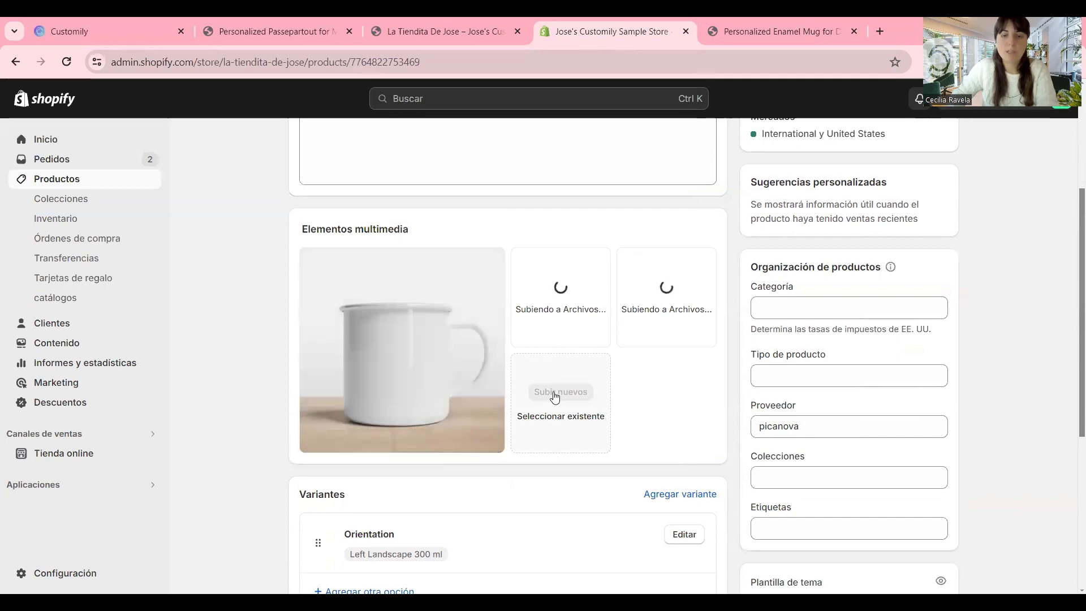
Delete the blank mug image from the product's media and look over the product page
{"action": "left_click", "coordinate": [406, 367]}
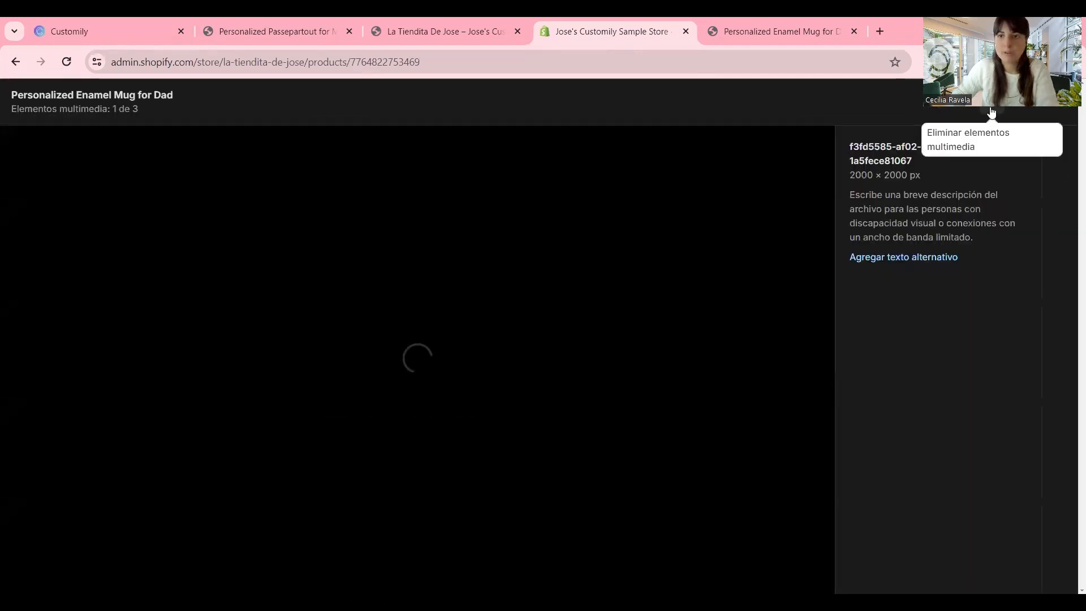
{"action": "key", "text": "Escape"}
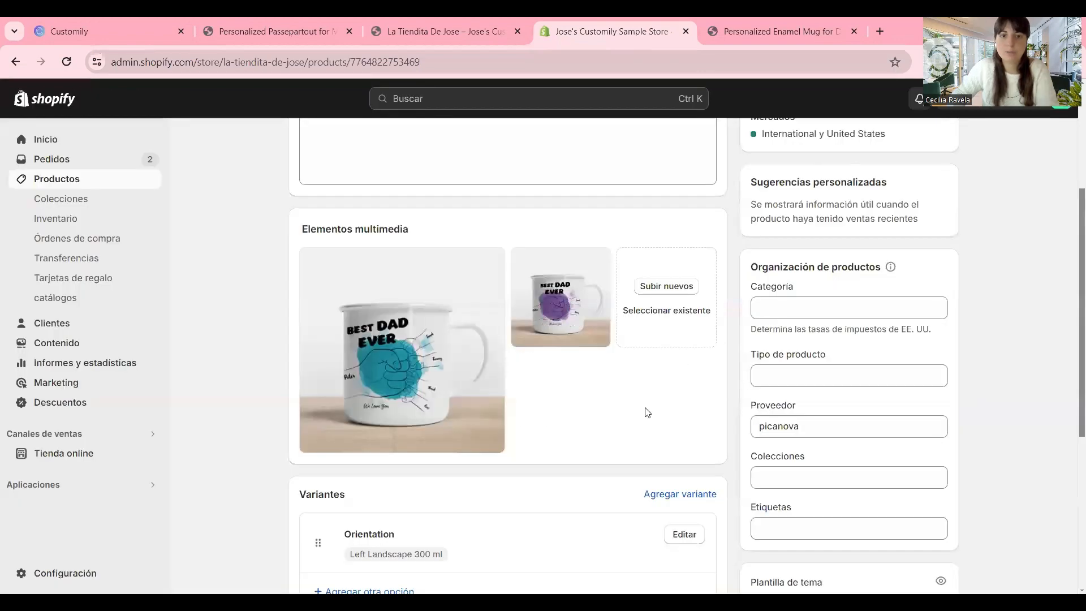
{"action": "scroll", "coordinate": [647, 412], "scroll_direction": "up", "scroll_amount": 3}
{"action": "scroll", "coordinate": [647, 414], "scroll_direction": "down", "scroll_amount": 6}
{"action": "scroll", "coordinate": [647, 412], "scroll_direction": "up", "scroll_amount": 6}
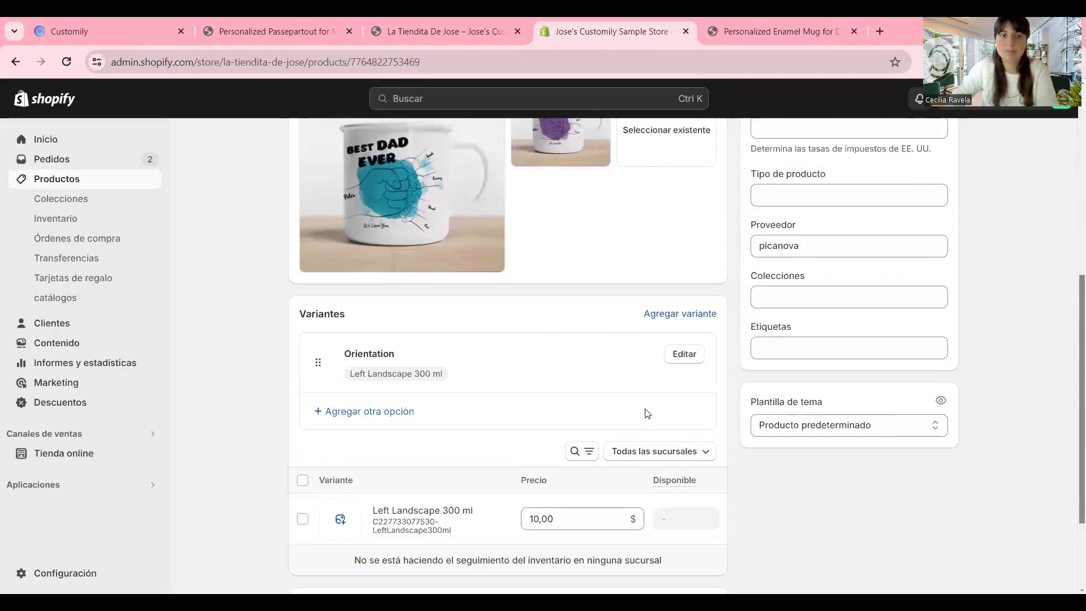
Reload the storefront preview and examine the purple and turquoise mug images in the product gallery
{"action": "left_click", "coordinate": [808, 23]}
{"action": "scroll", "coordinate": [677, 251], "scroll_direction": "up", "scroll_amount": 3}
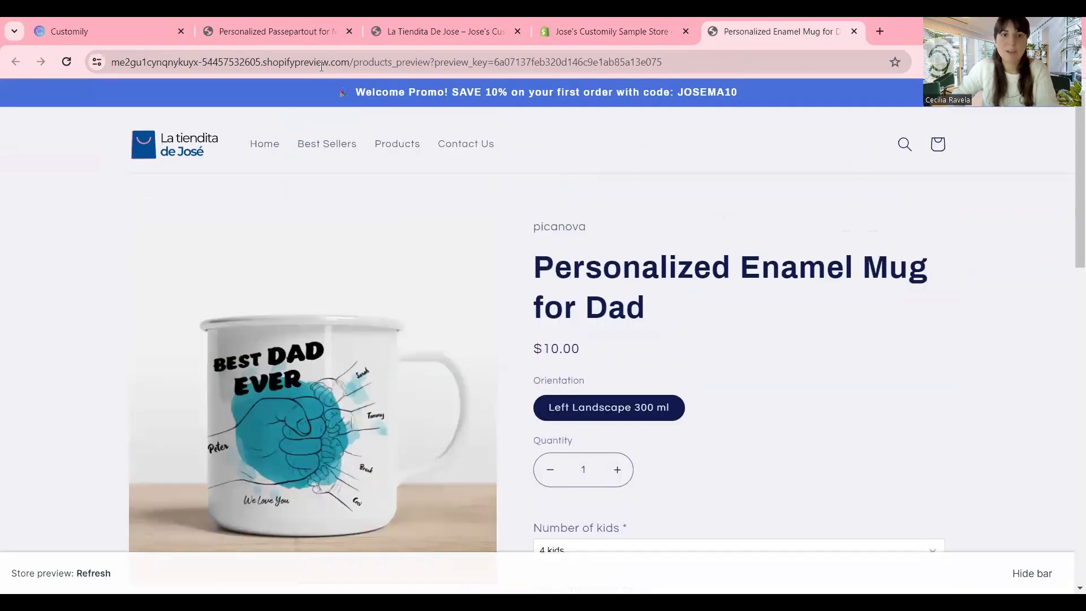
{"action": "left_click", "coordinate": [66, 61]}
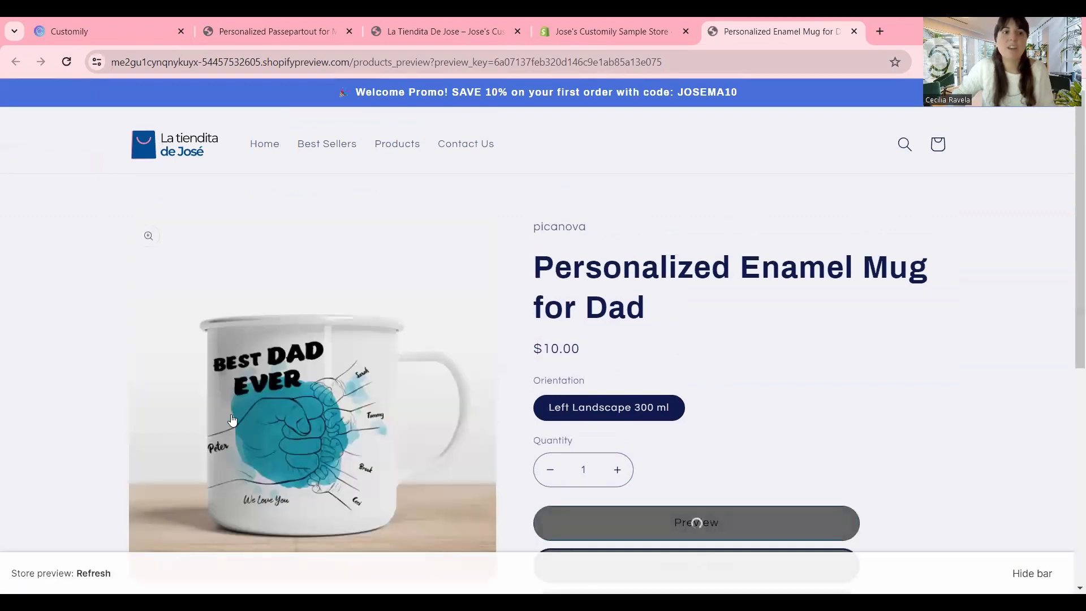
{"action": "scroll", "coordinate": [821, 273], "scroll_direction": "down", "scroll_amount": 3}
{"action": "scroll", "coordinate": [822, 273], "scroll_direction": "down", "scroll_amount": 5}
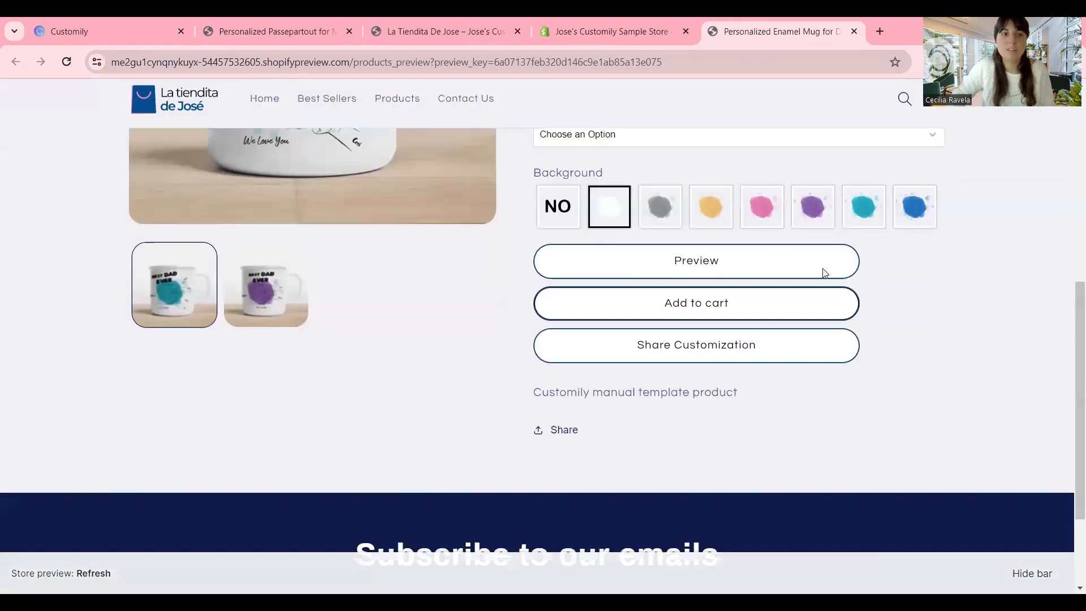
{"action": "scroll", "coordinate": [823, 271], "scroll_direction": "up", "scroll_amount": 4}
{"action": "left_click", "coordinate": [242, 508]}
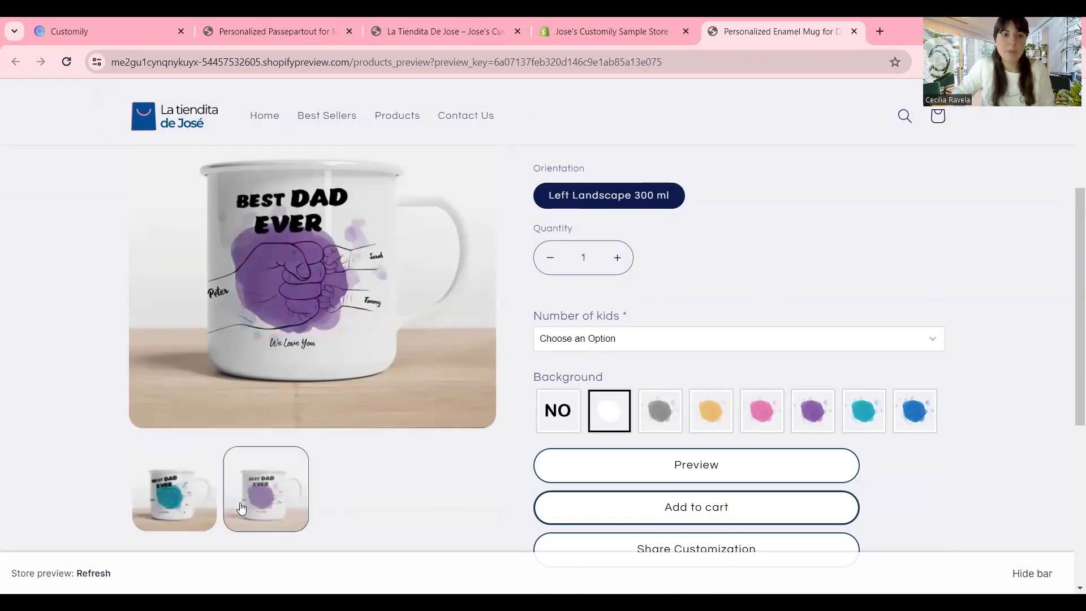
{"action": "left_click", "coordinate": [177, 506]}
{"action": "scroll", "coordinate": [407, 455], "scroll_direction": "down", "scroll_amount": 3}
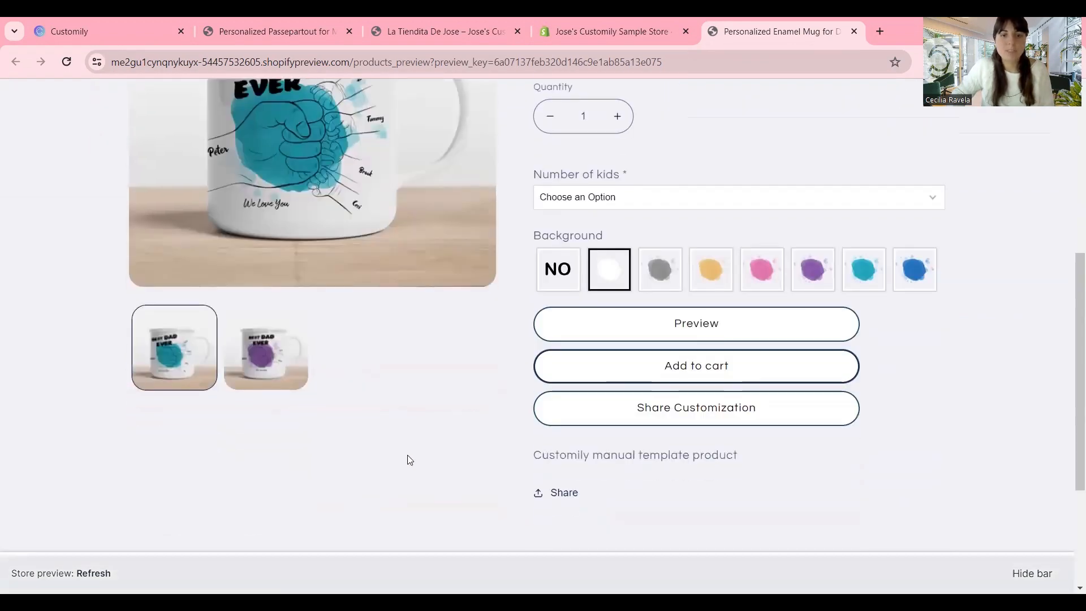
{"action": "scroll", "coordinate": [407, 455], "scroll_direction": "up", "scroll_amount": 6}
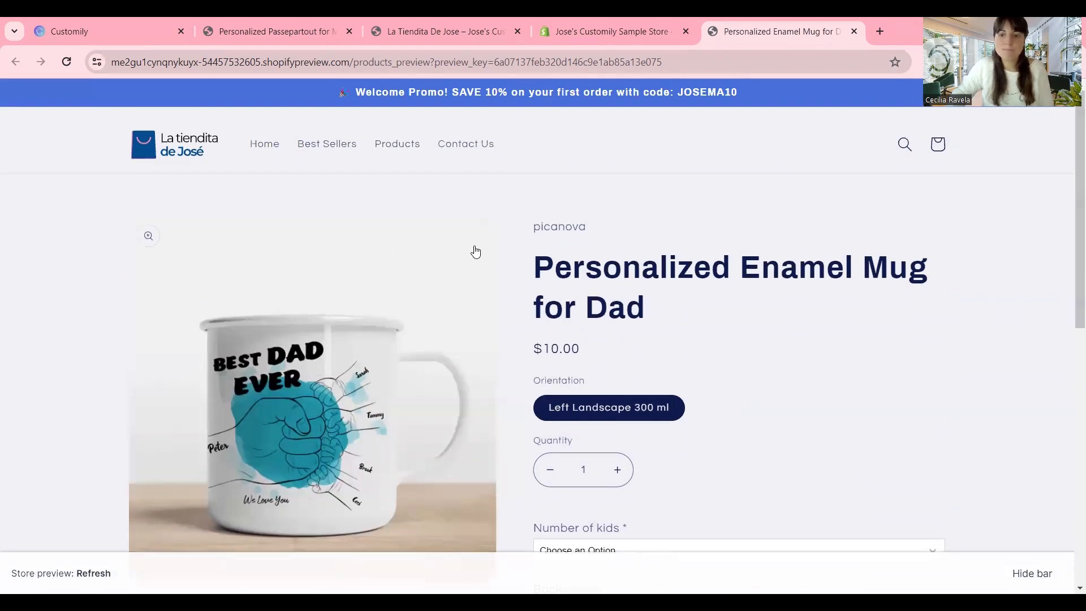
Switch to Customily and open the store's print-on-demand selection page
{"action": "left_click", "coordinate": [144, 29]}
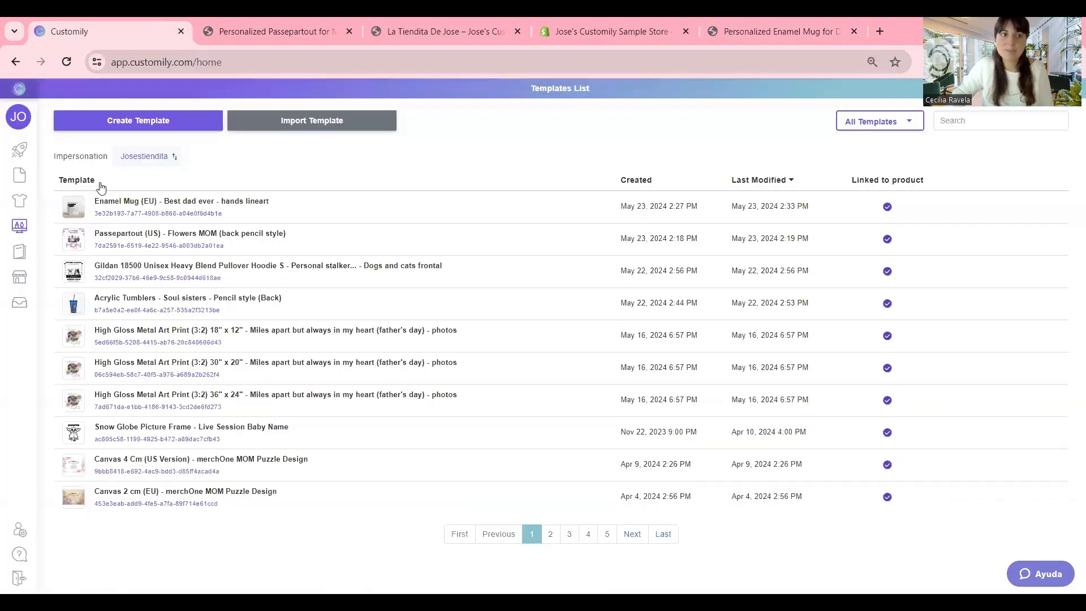
{"action": "left_click", "coordinate": [30, 154]}
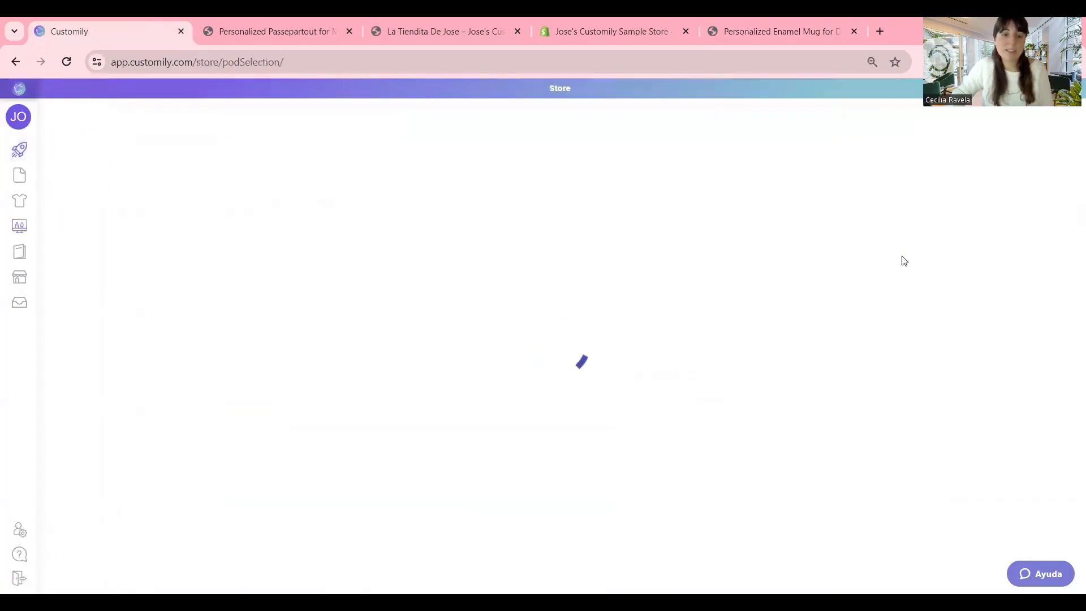